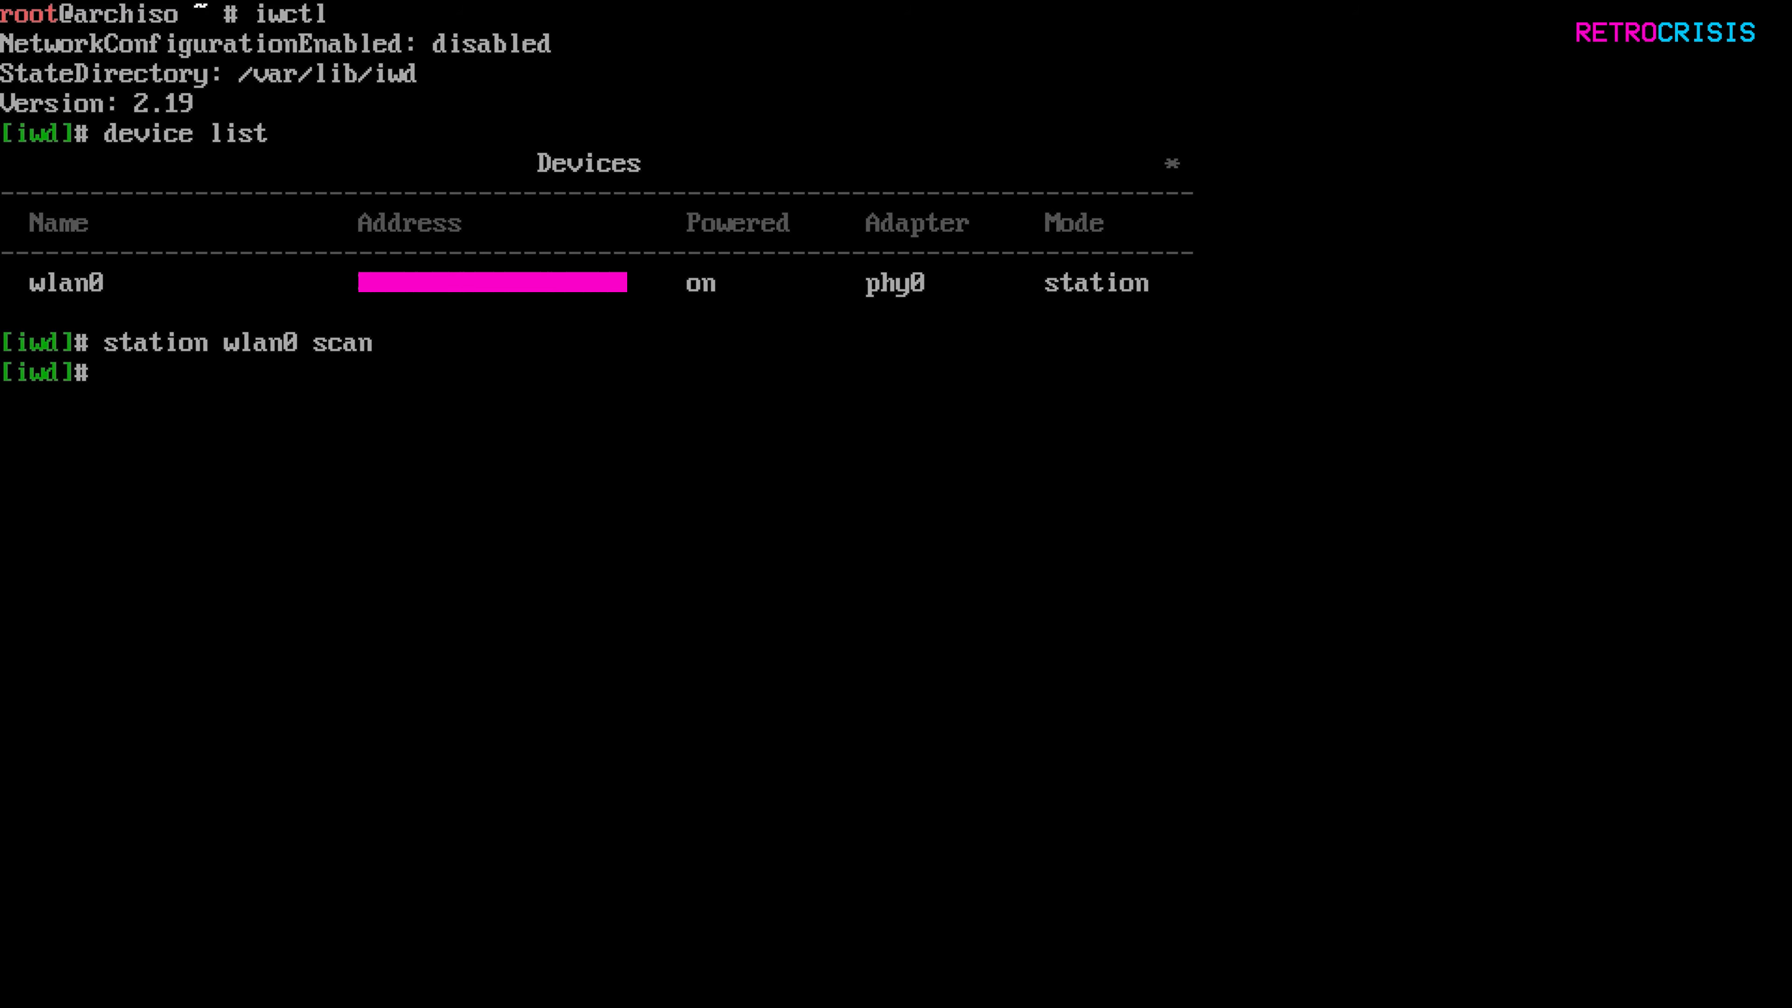
List the wireless networks available to station wlan0.
text(station wlan0)
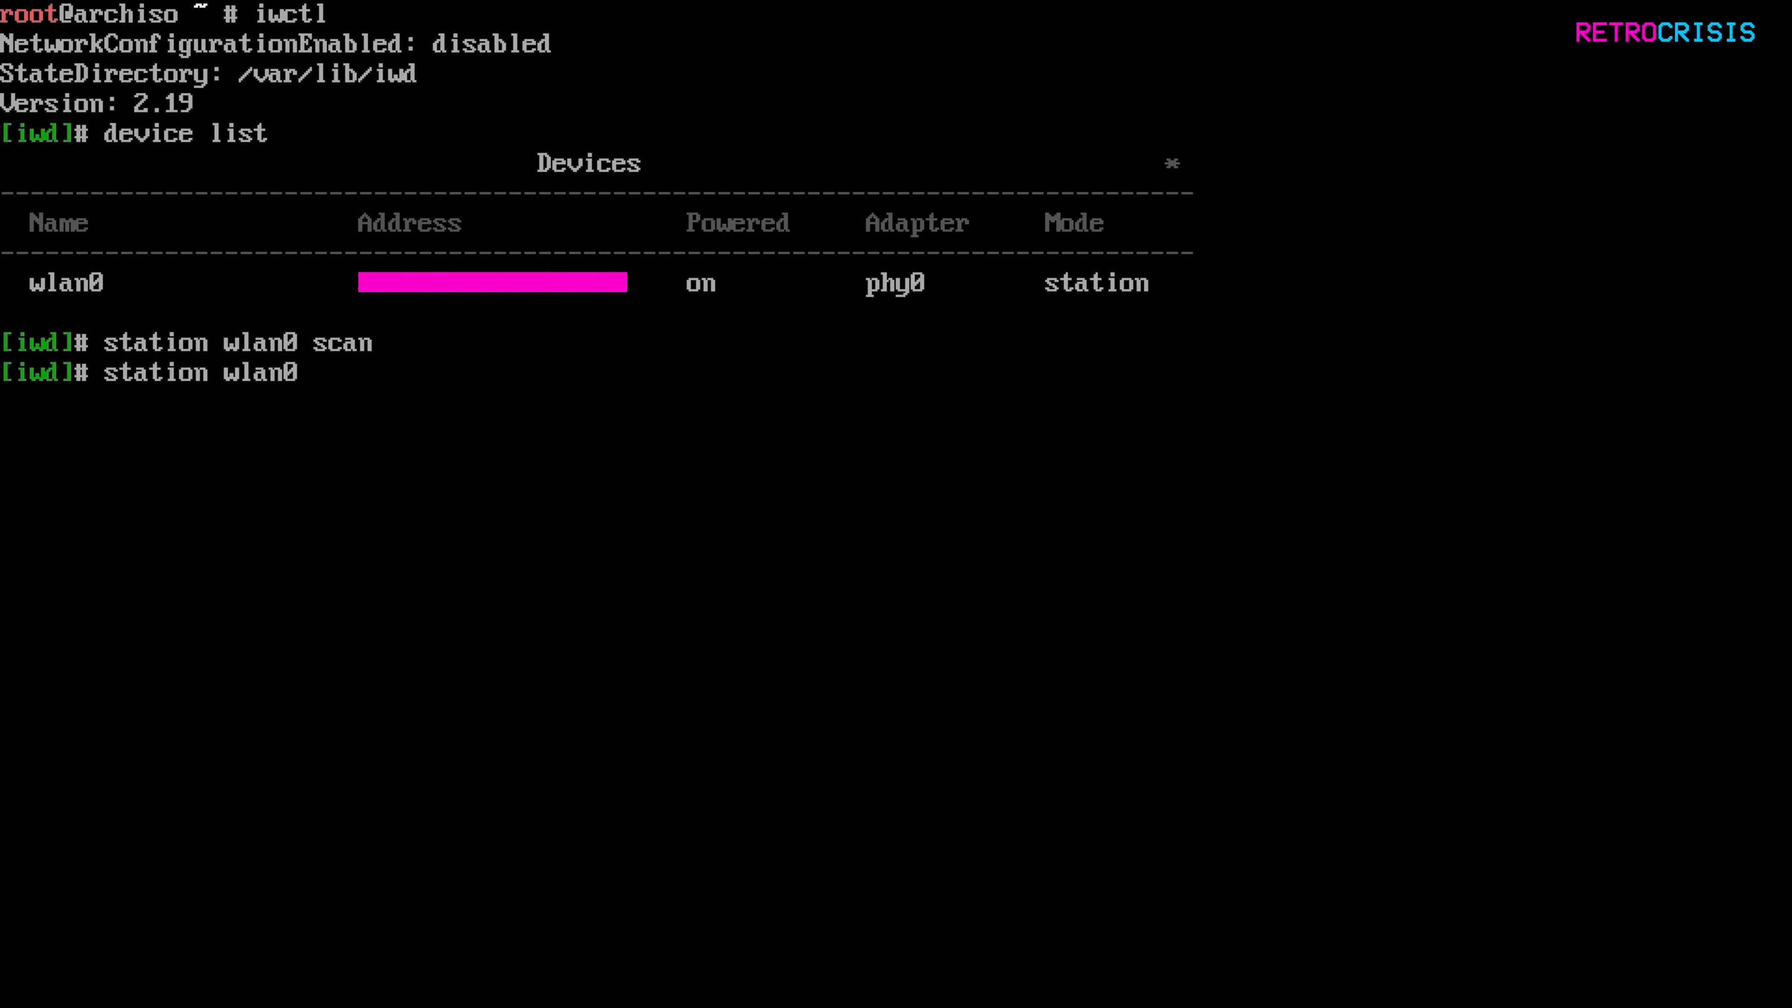
text( get-networks)
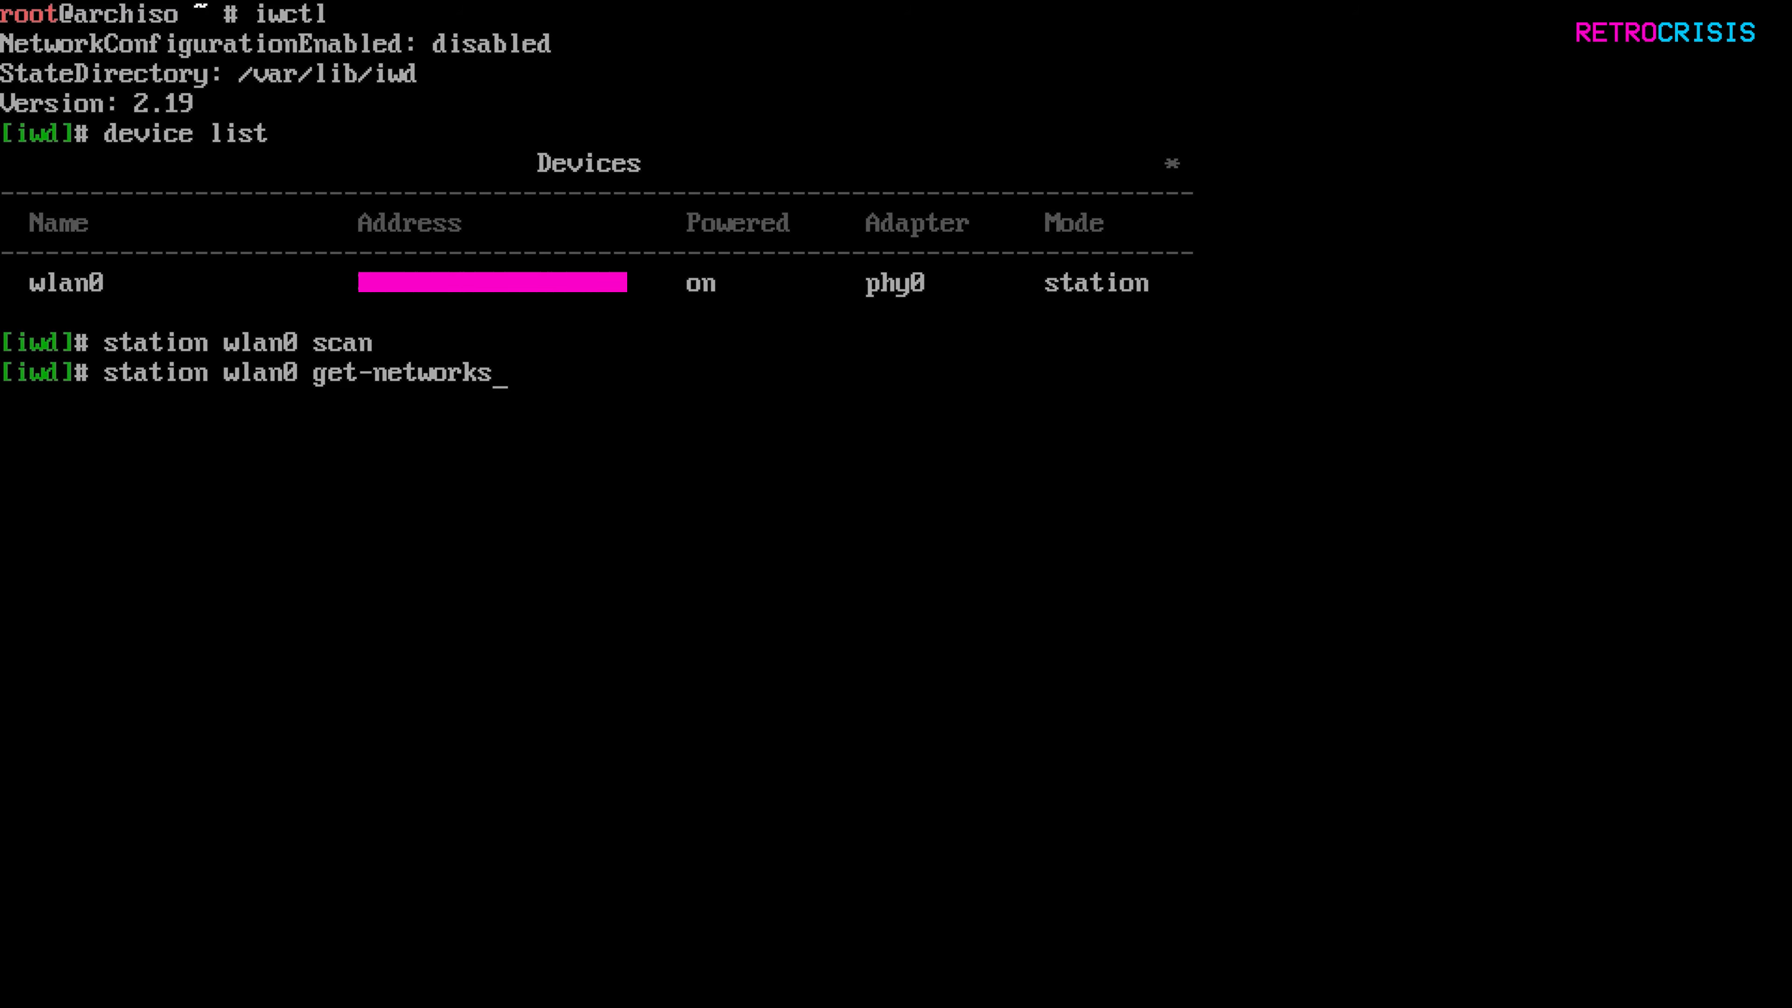
key(Return)
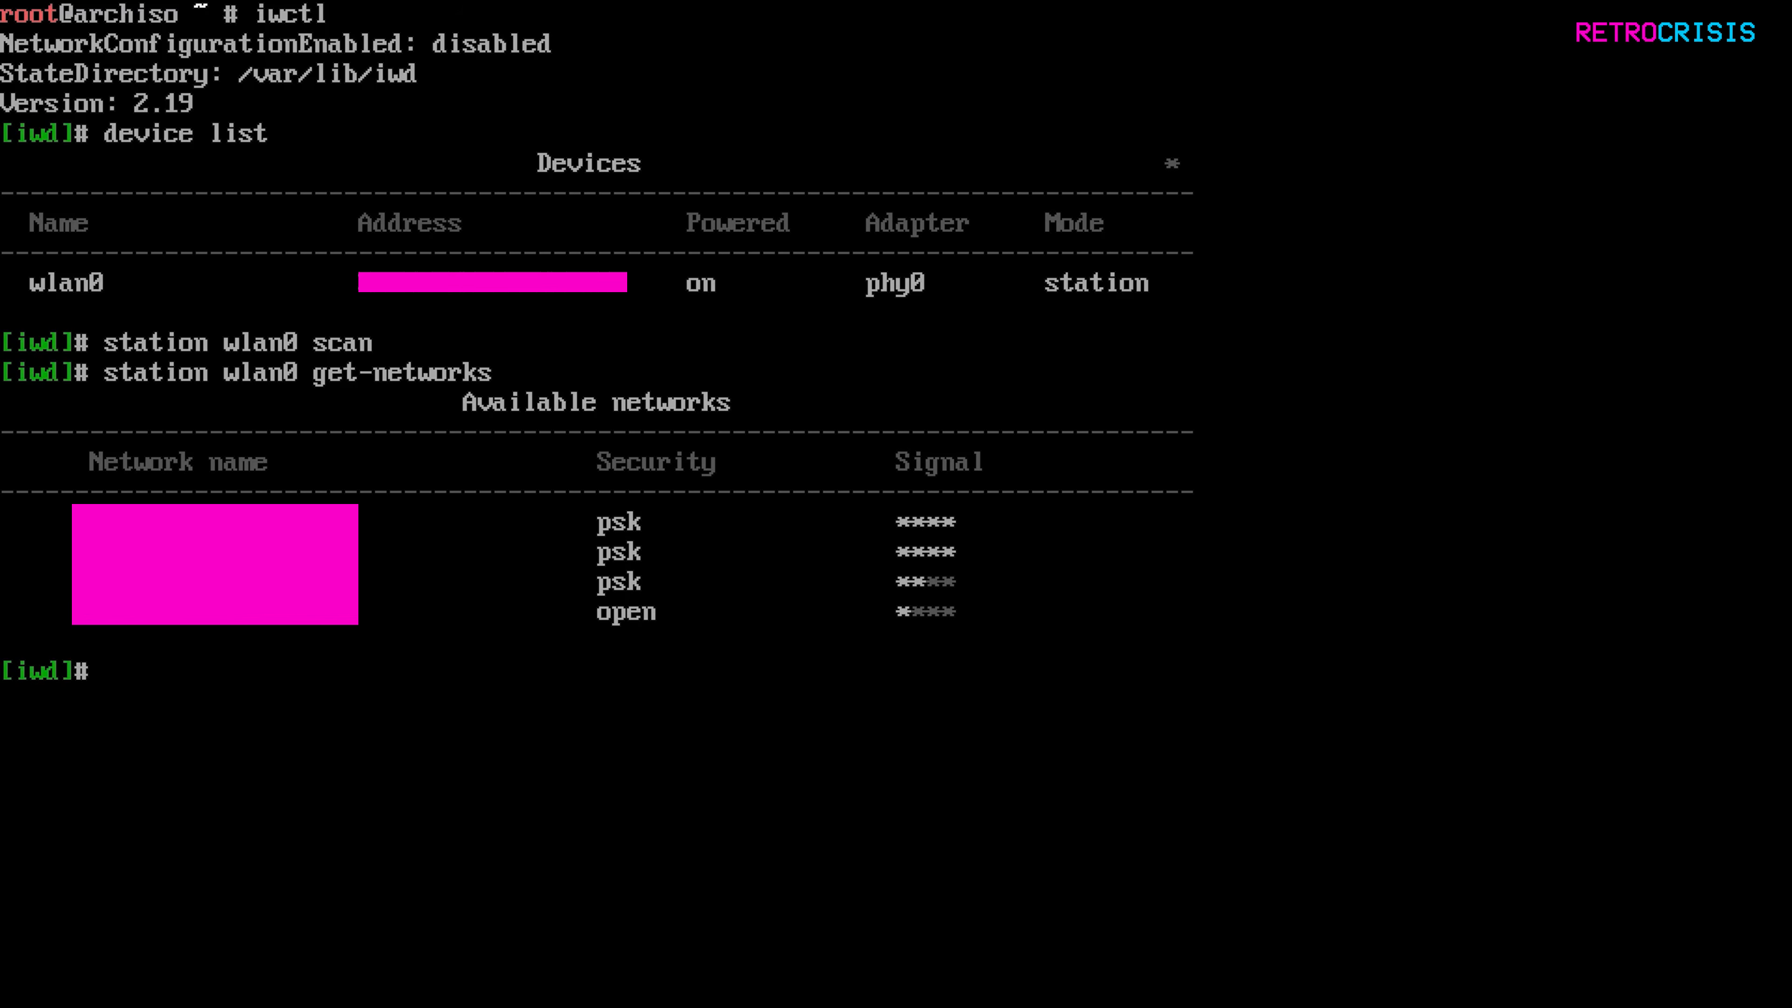
Connect station wlan0 to the chosen wireless network, enter the network passphrase, and exit iwctl.
text(station w)
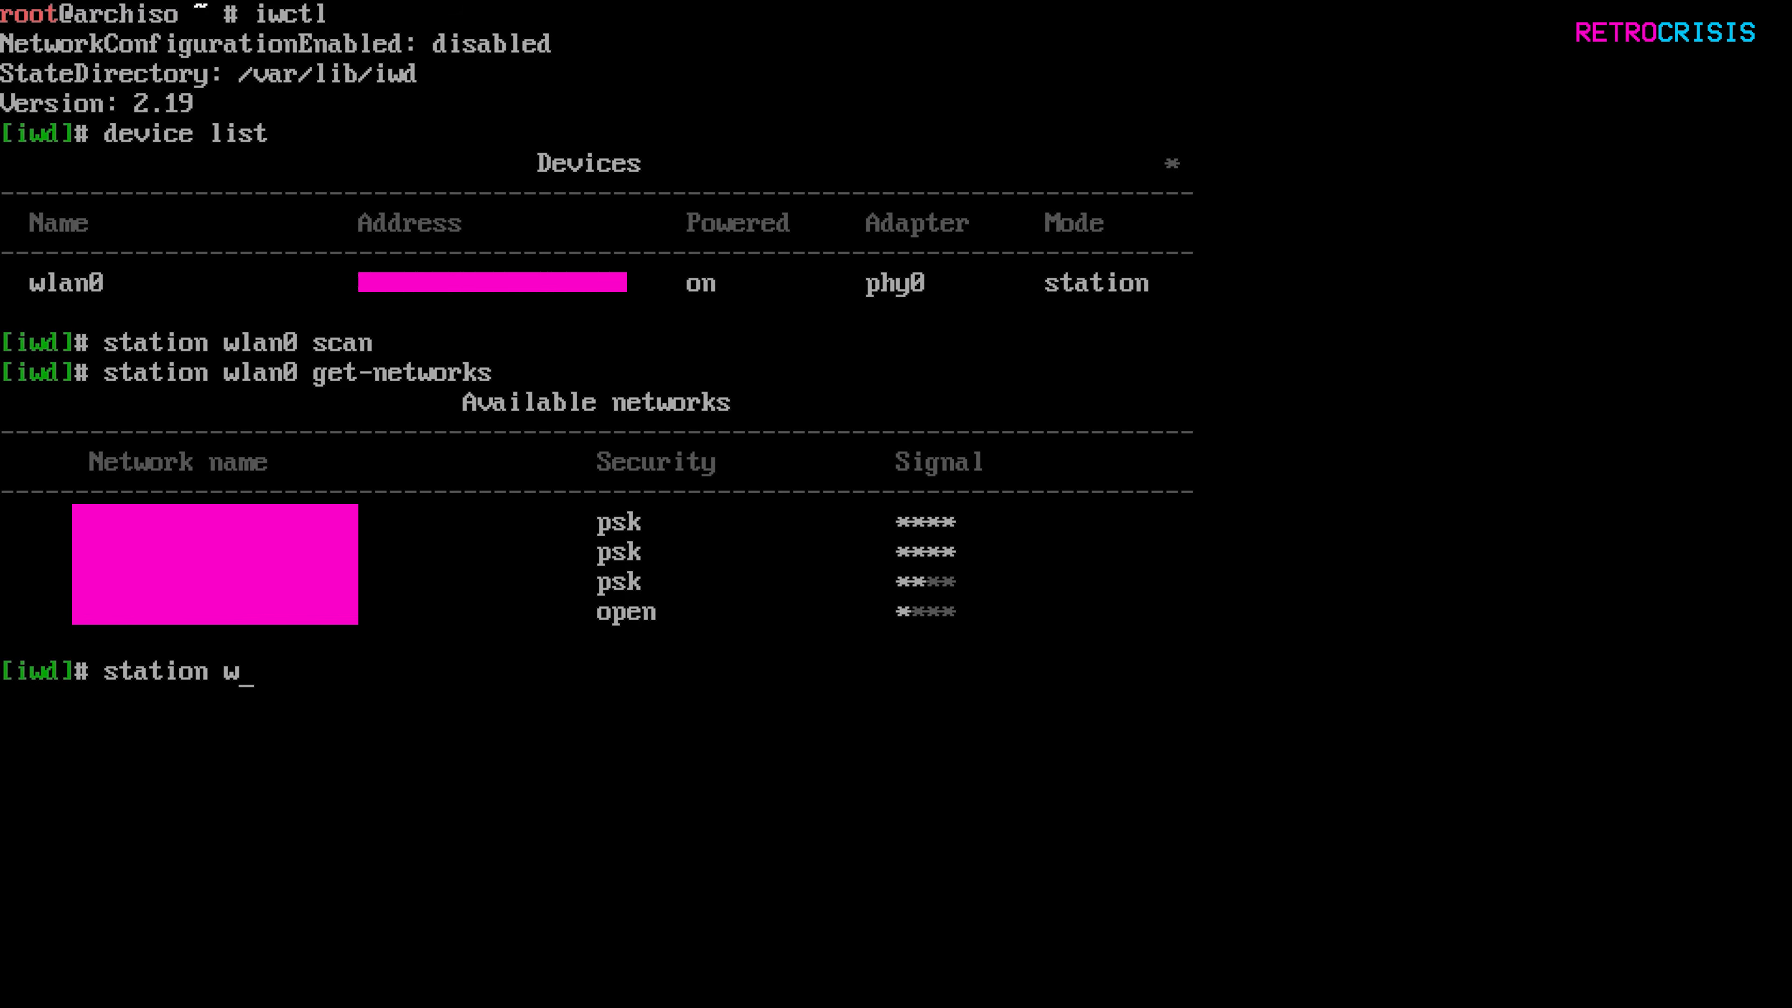
text(lan0 connect)
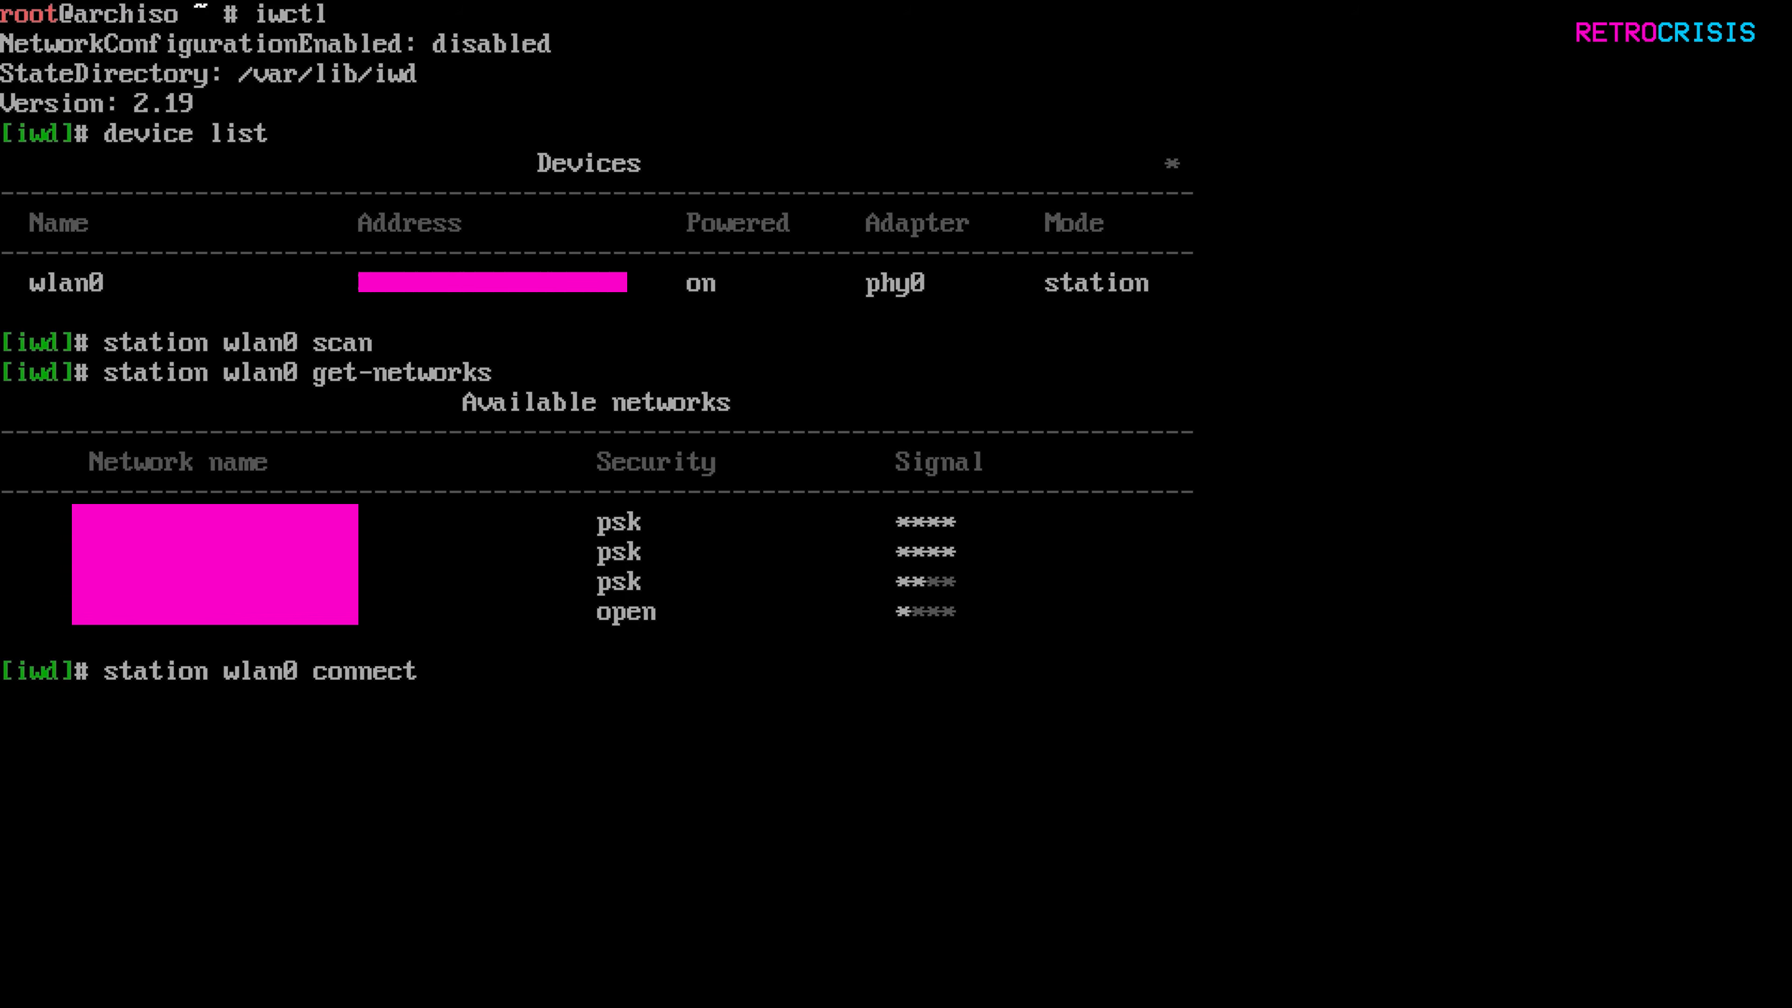
key(Tab)
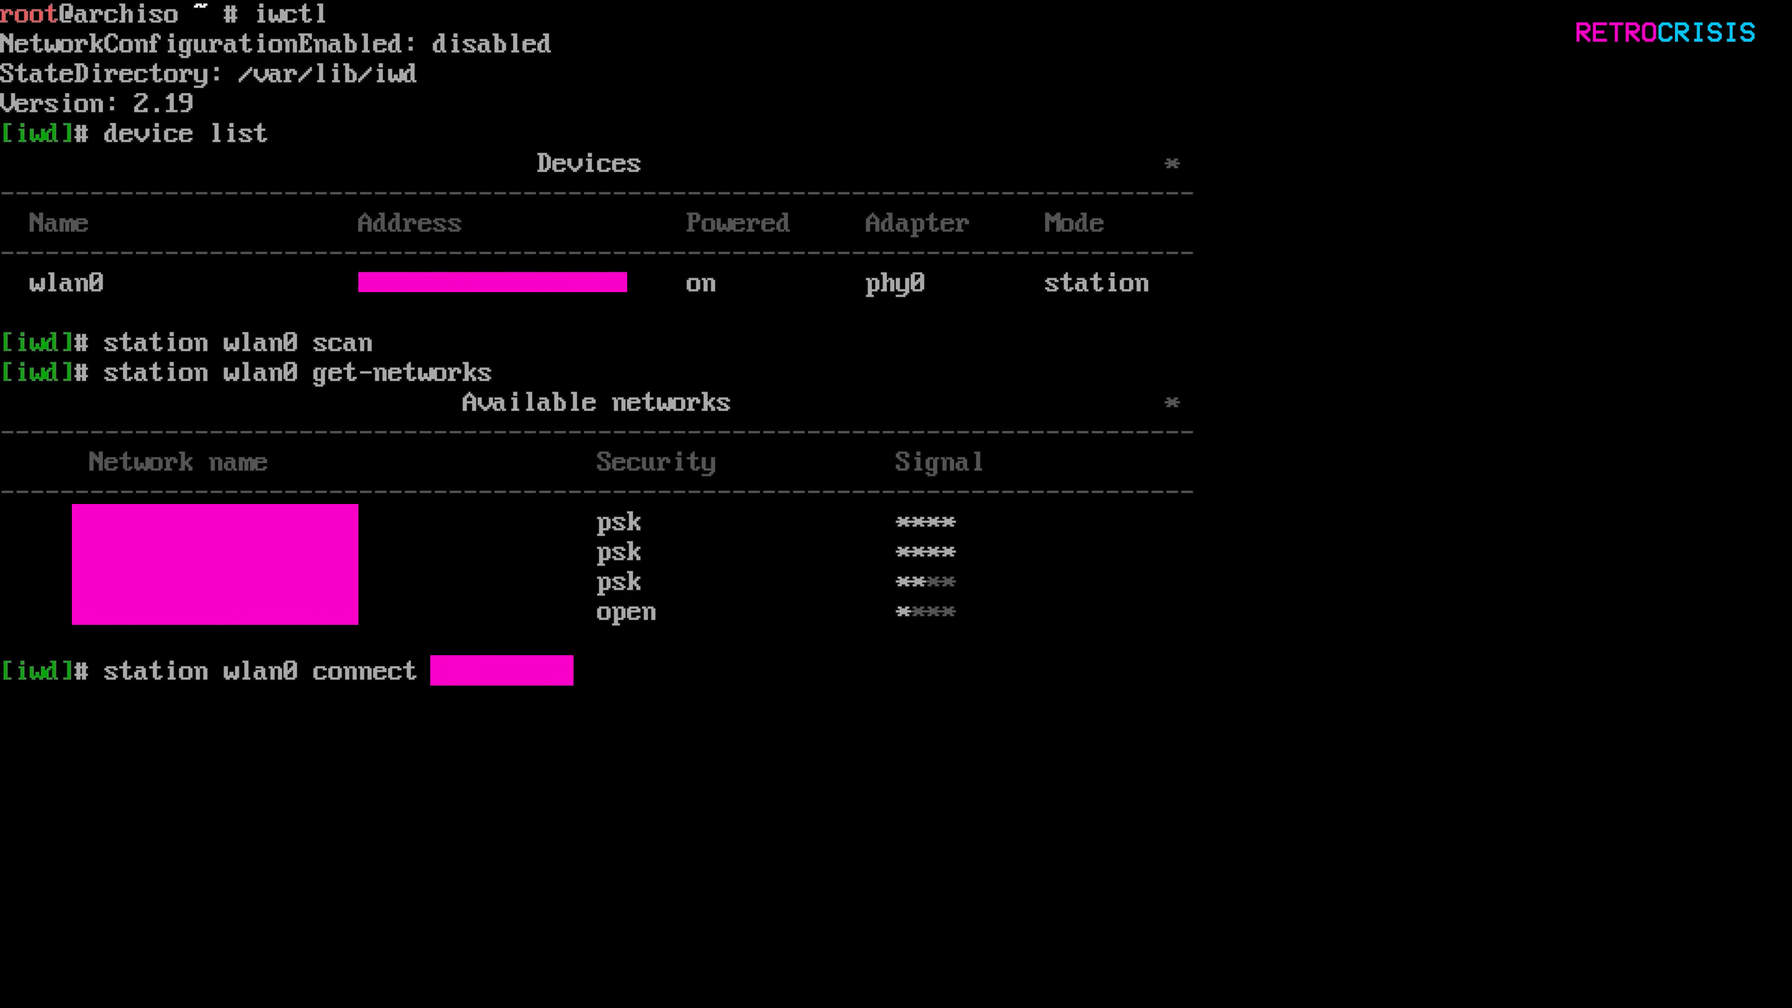
key(Return)
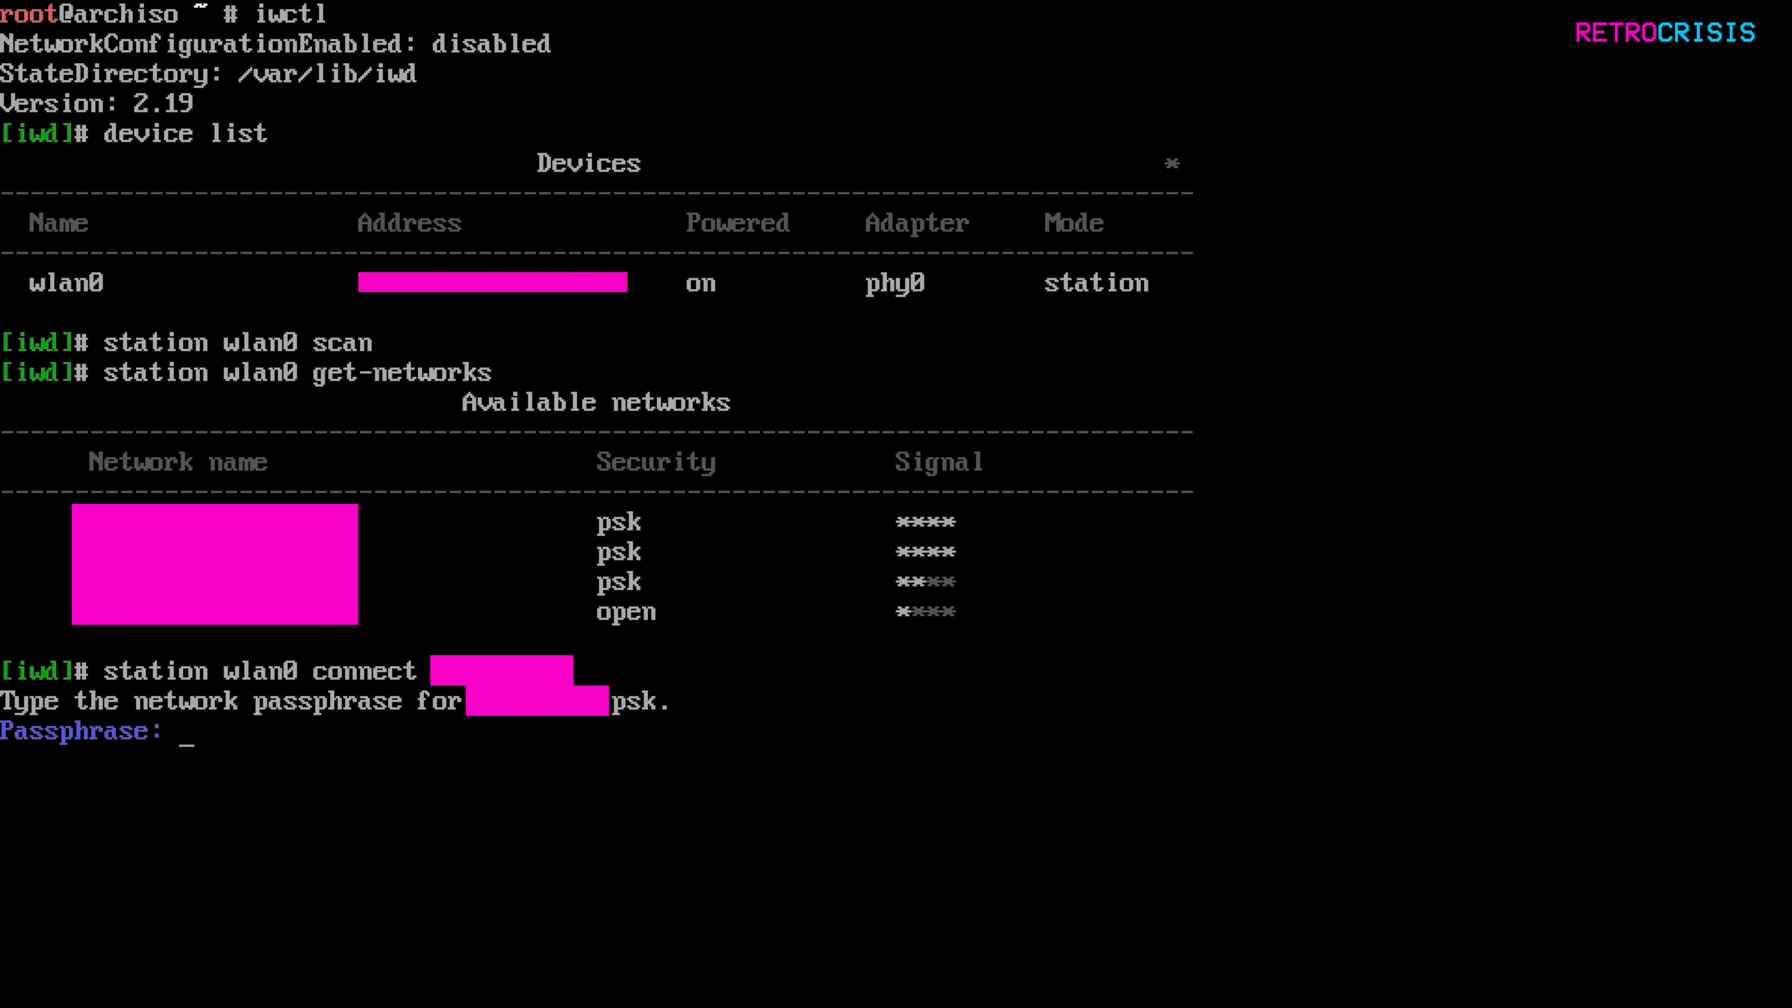
text(*****************)
key(Return)
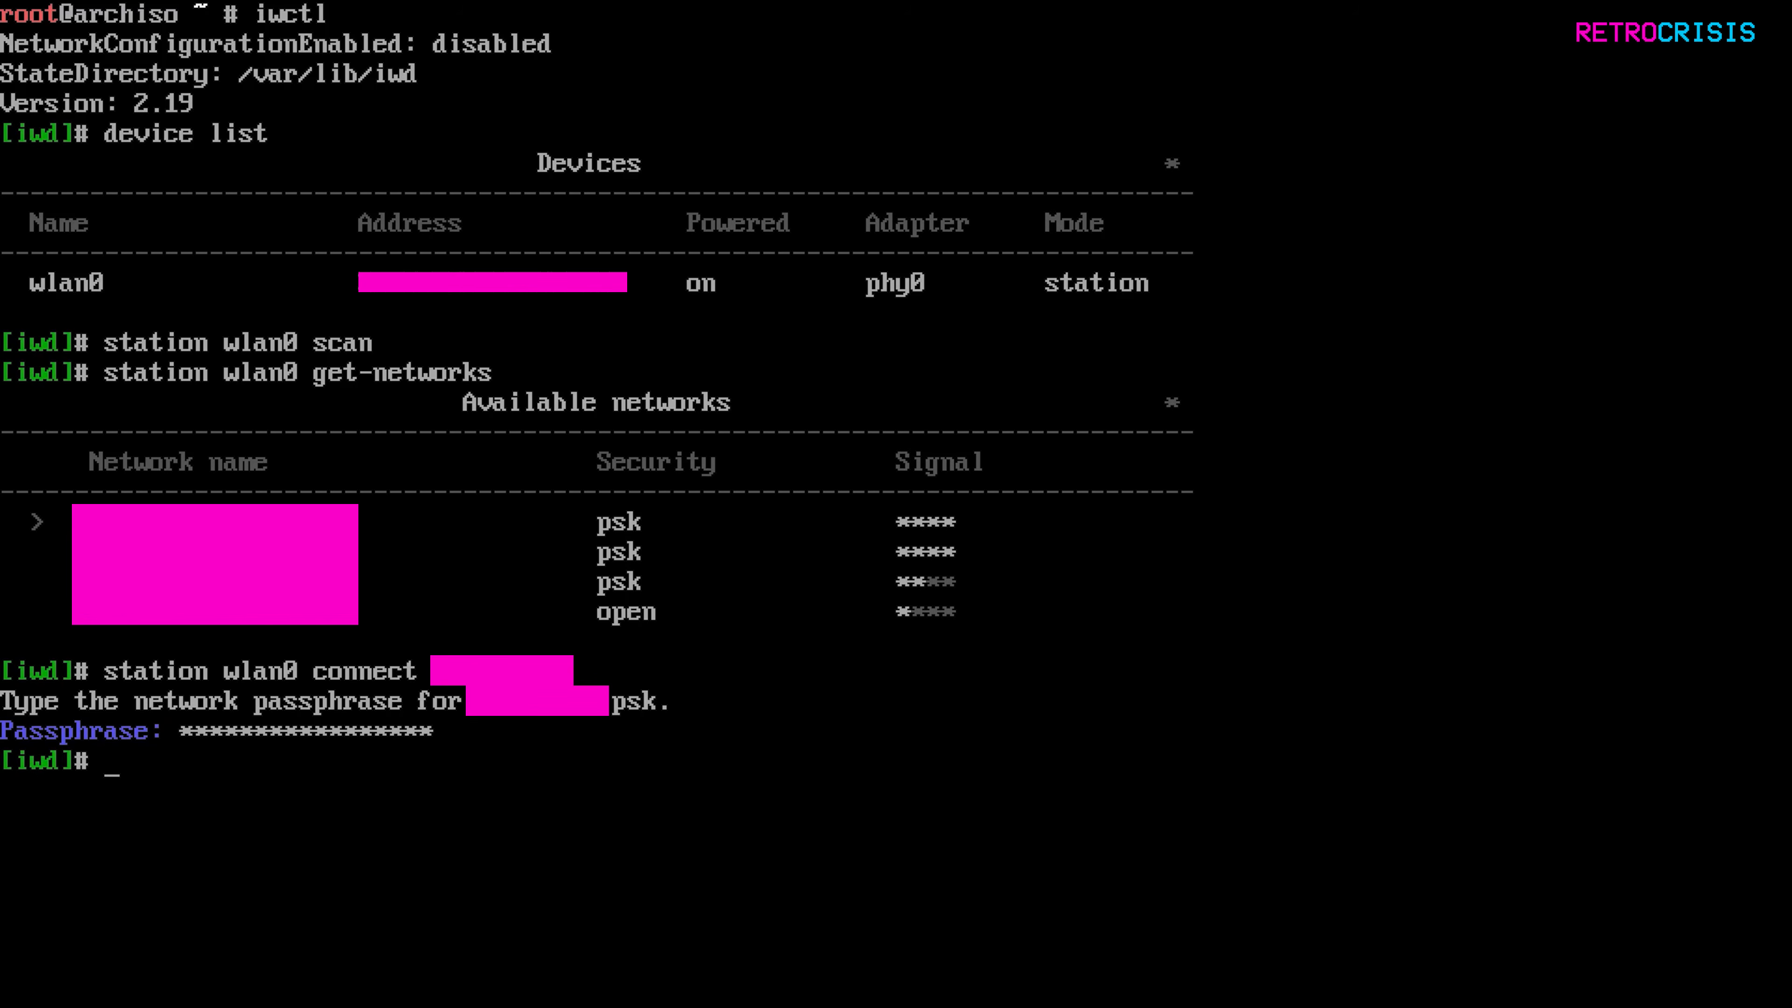
text(exit)
key(Return)
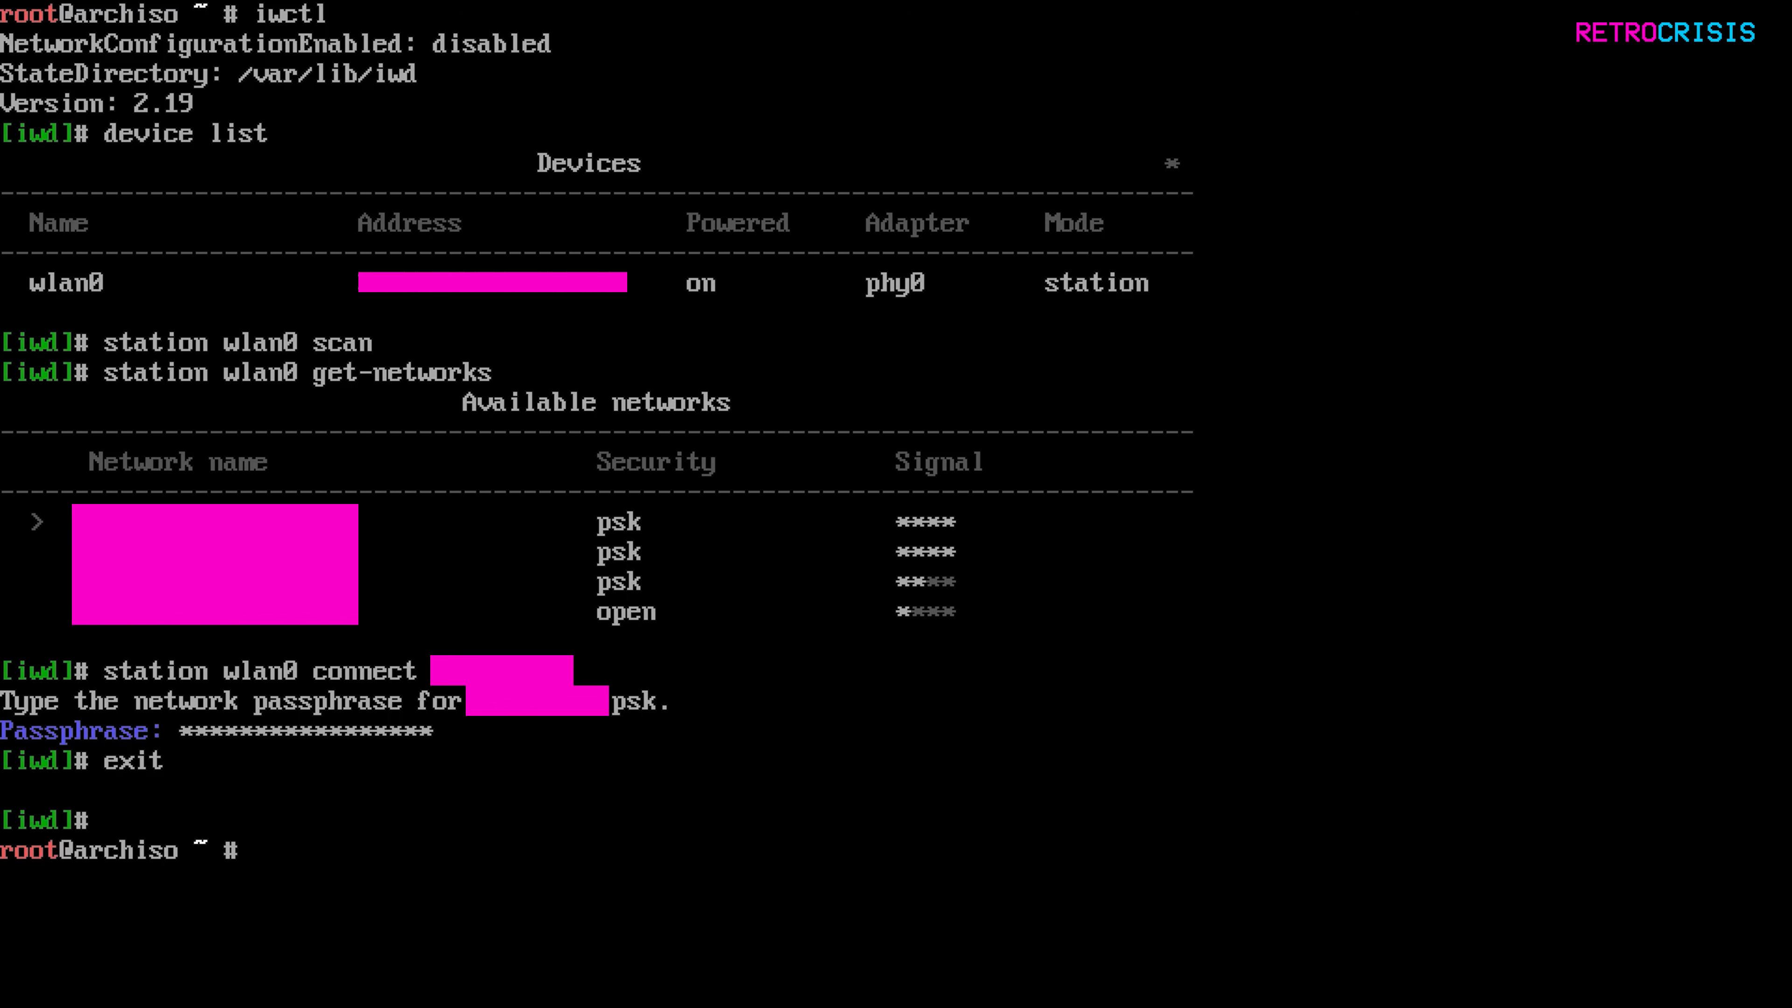
Test the internet connection by pinging google.com with a count of 3, and clear the terminal.
text(ping -c 3 google.com)
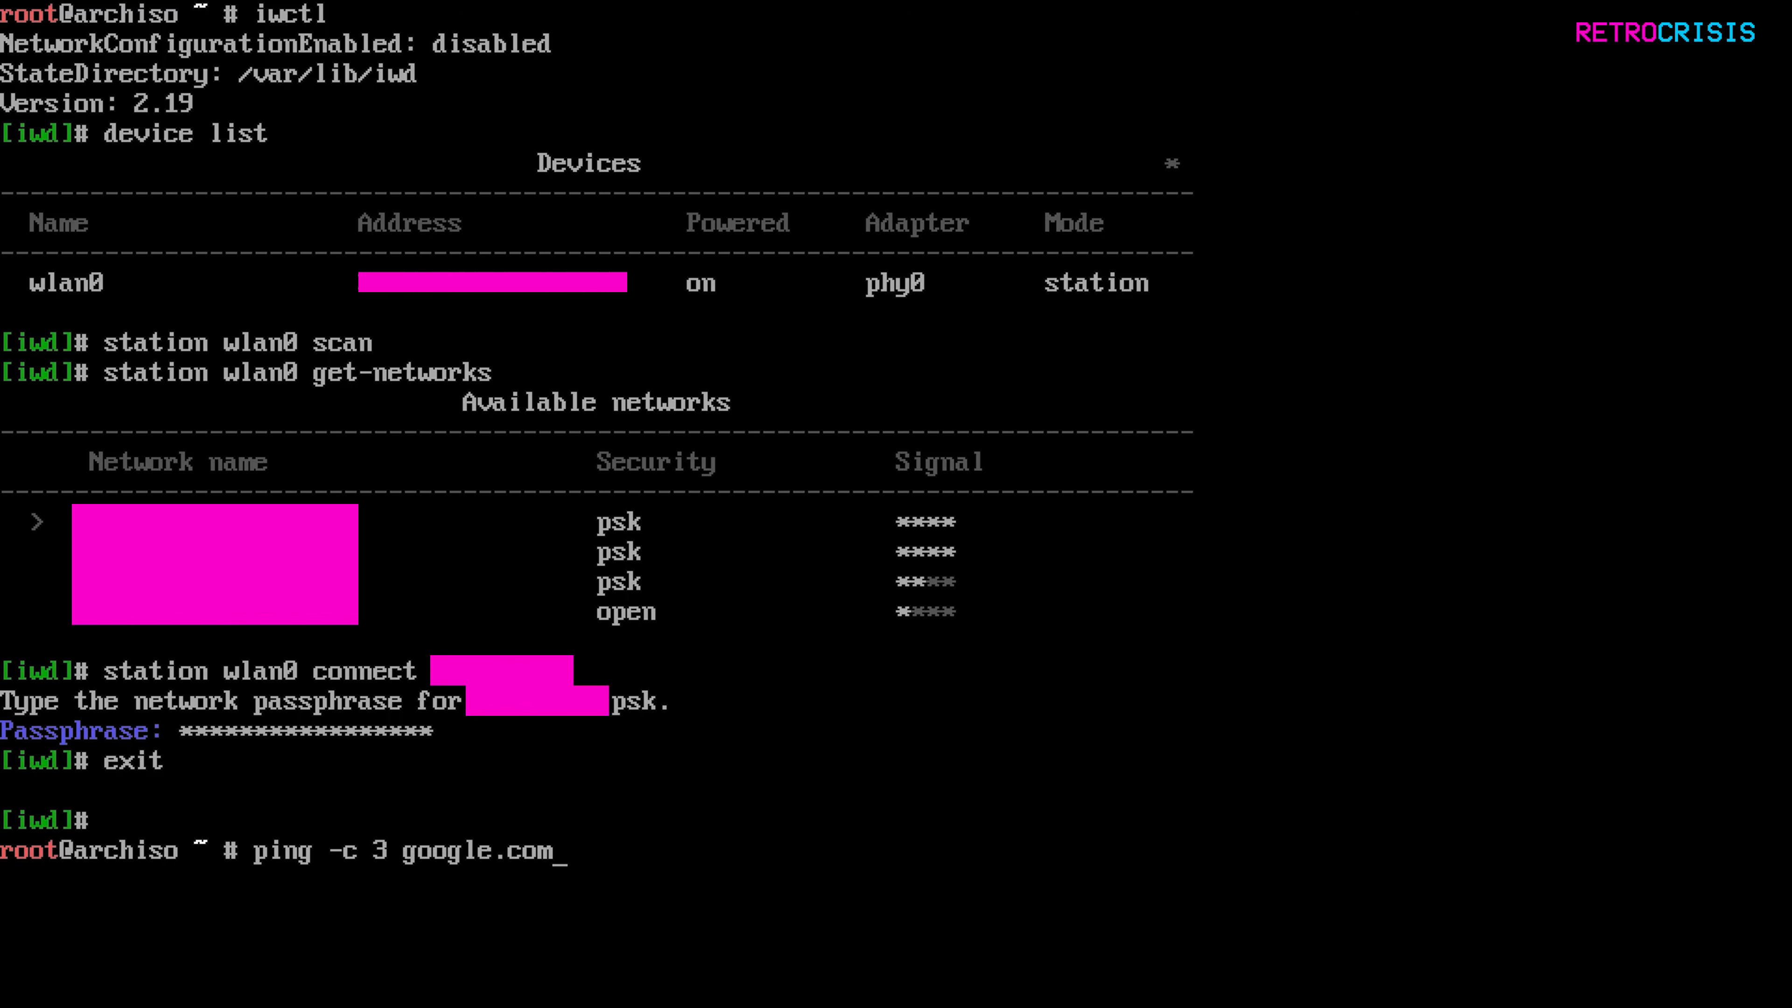
key(Return)
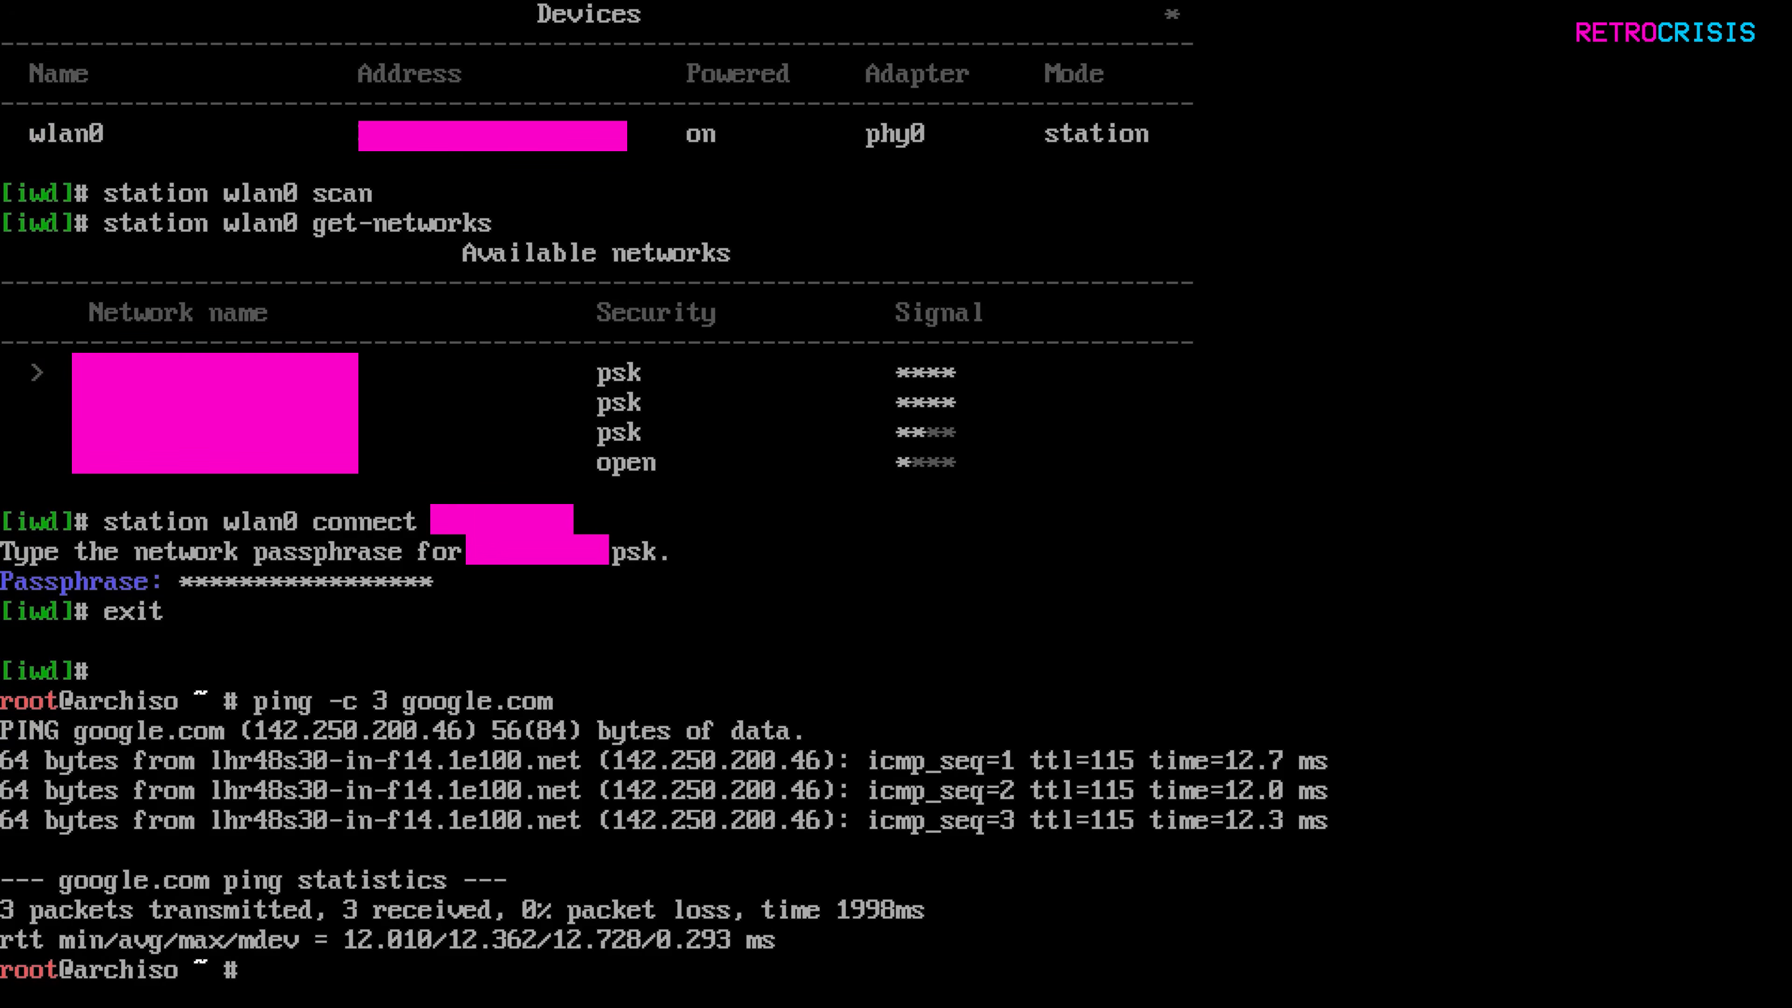
text(clear)
key(Return)
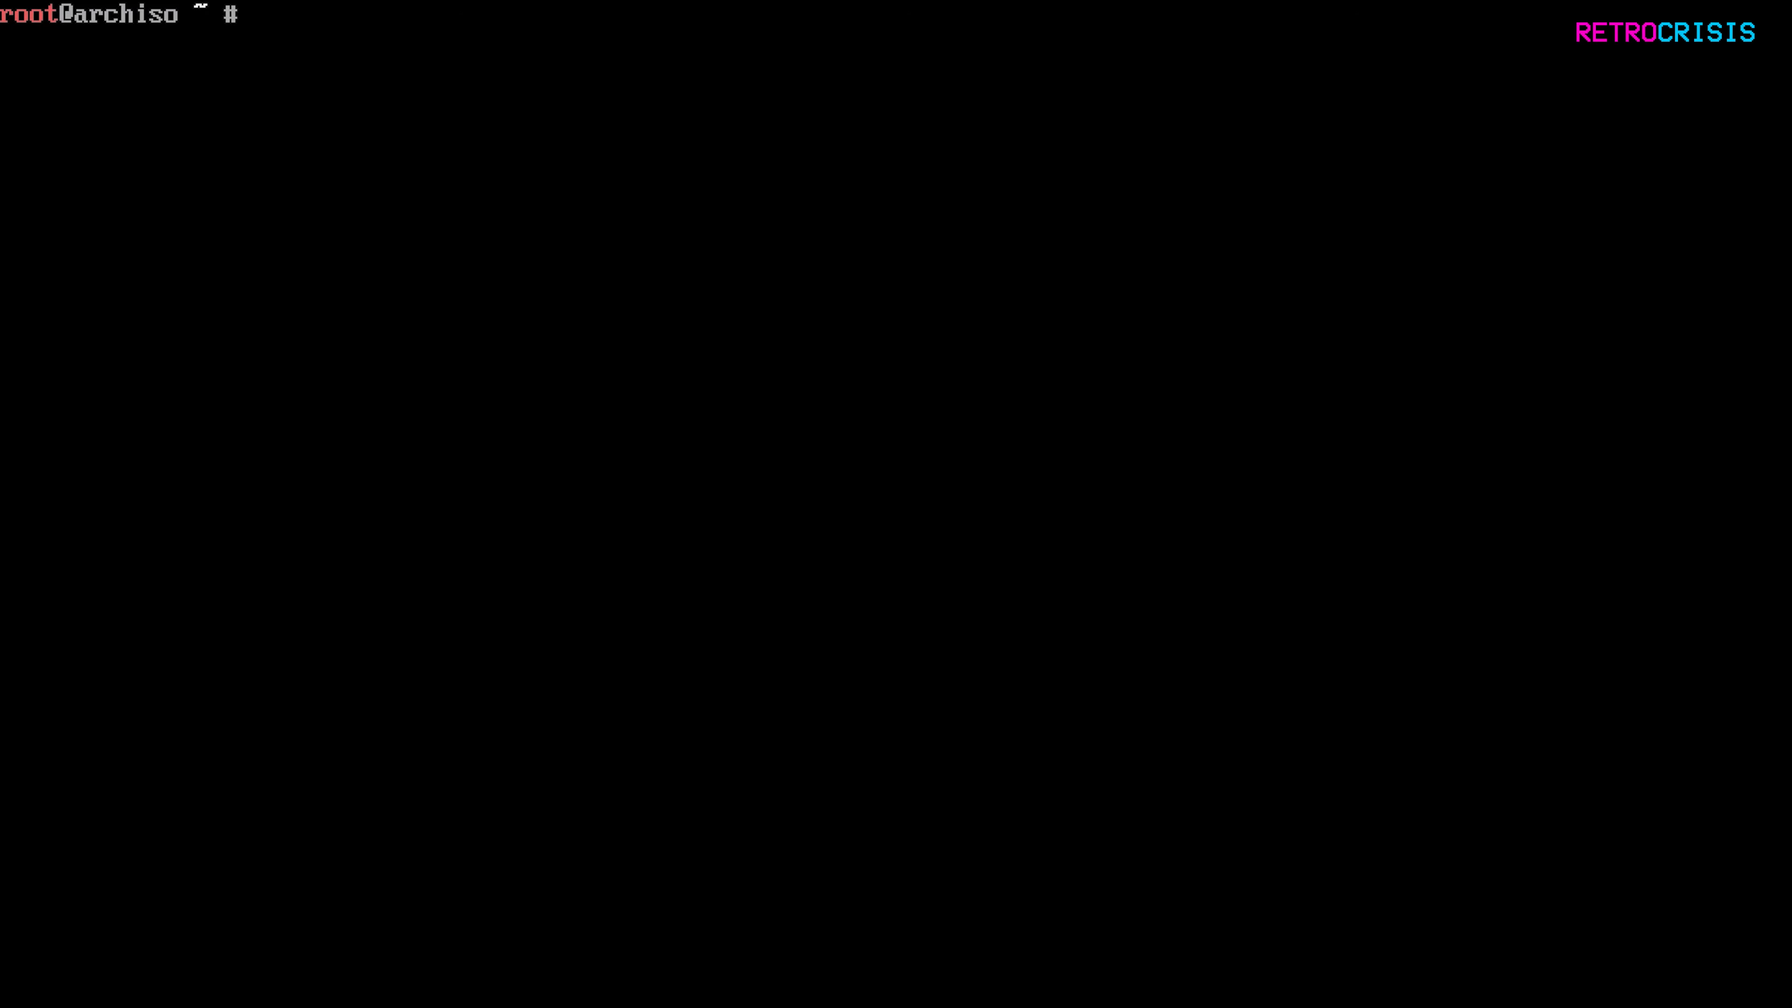
Synchronize the package databases with pacman -Sy.
text(pacman -s)
key(BackSpace)
text(Sy)
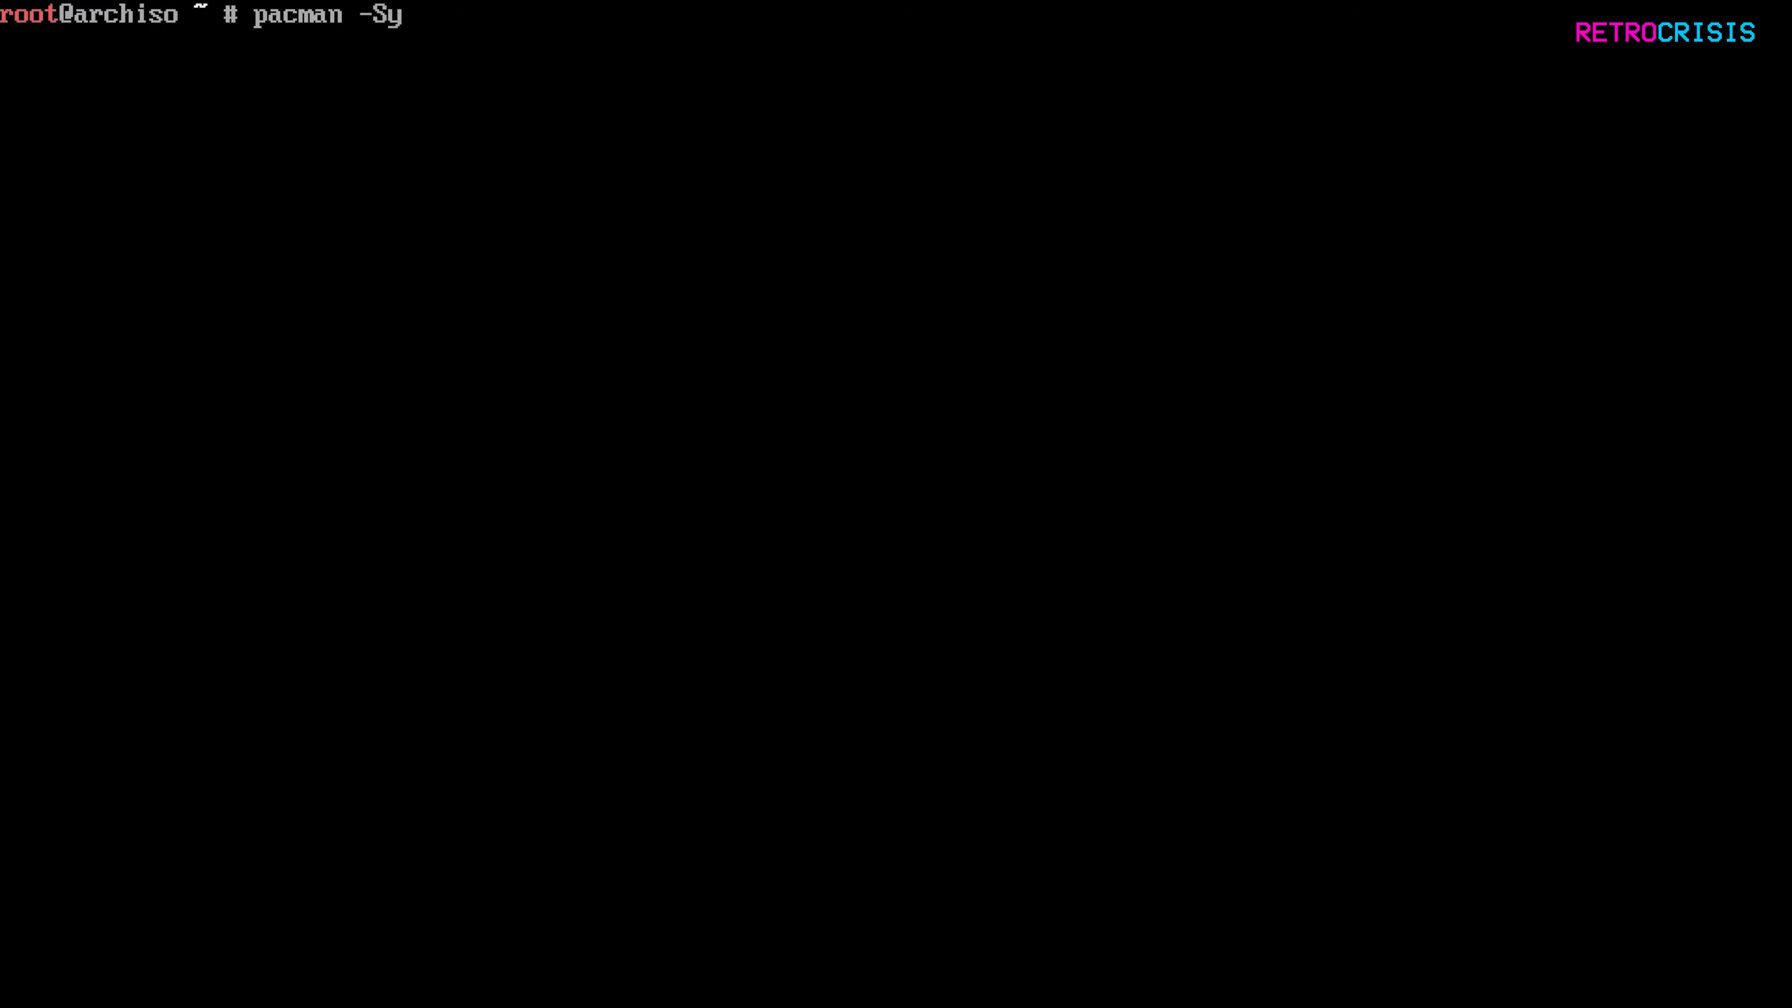
key(Return)
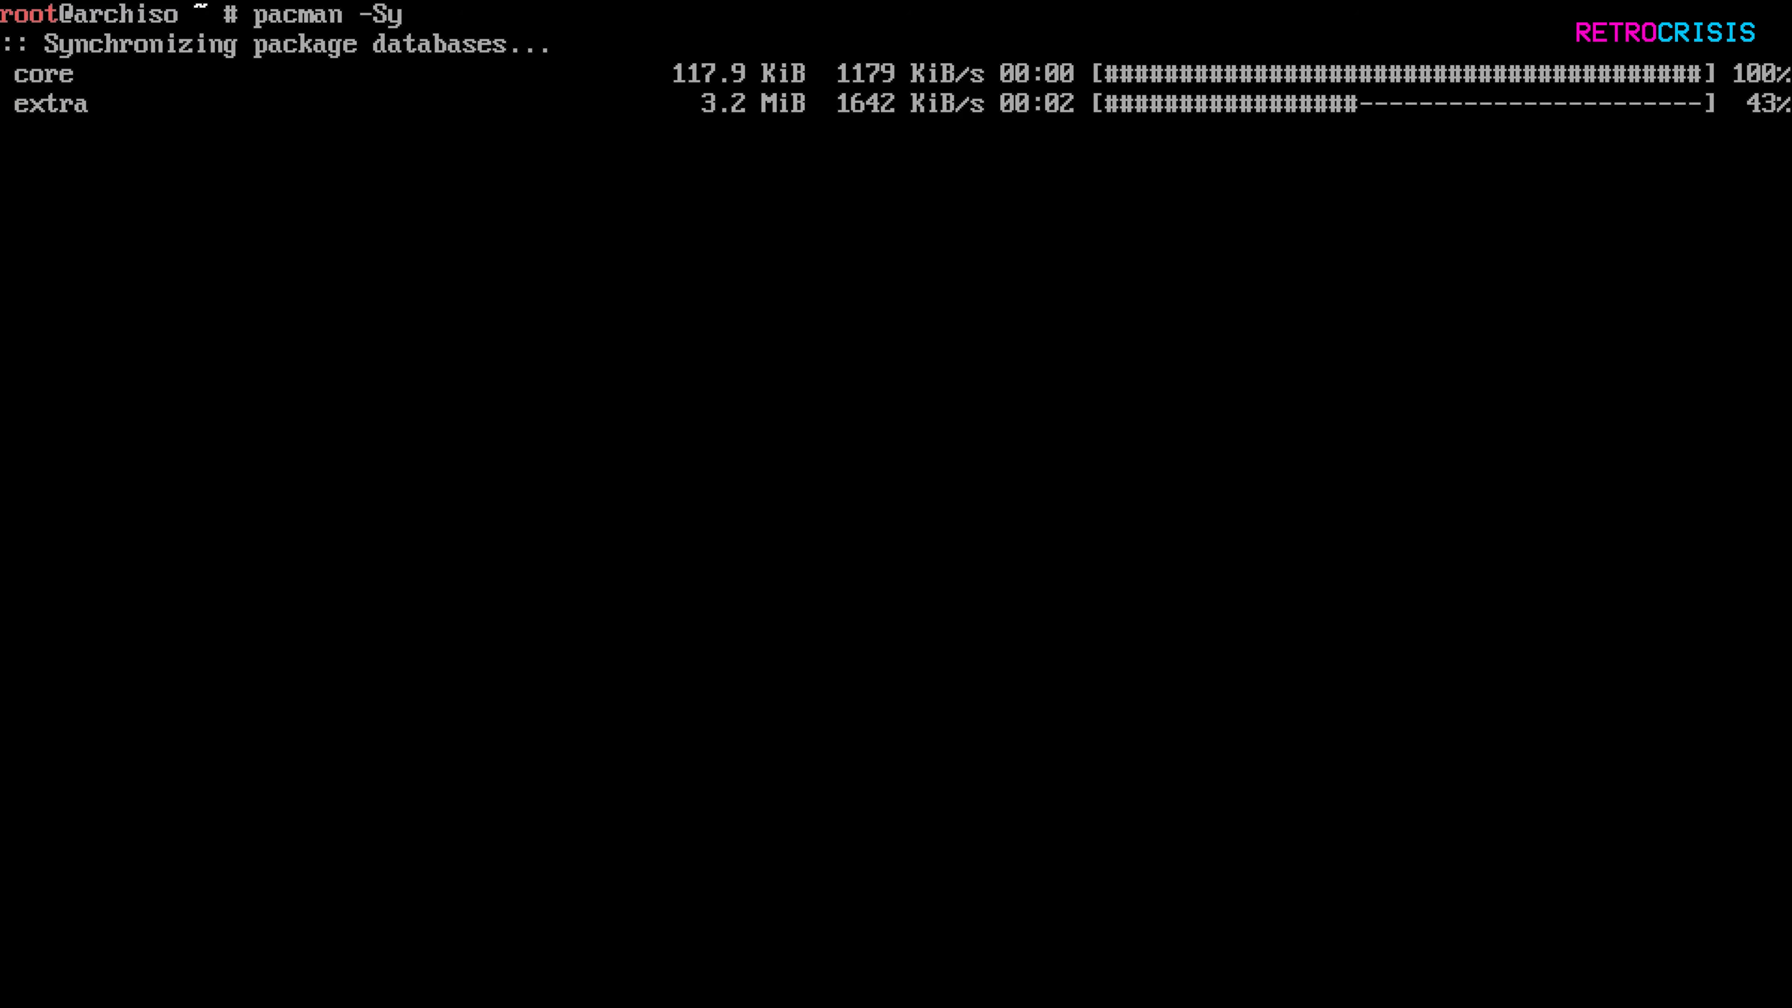
Initialize the pacman keyring with pacman-key --init.
text(pacman-key)
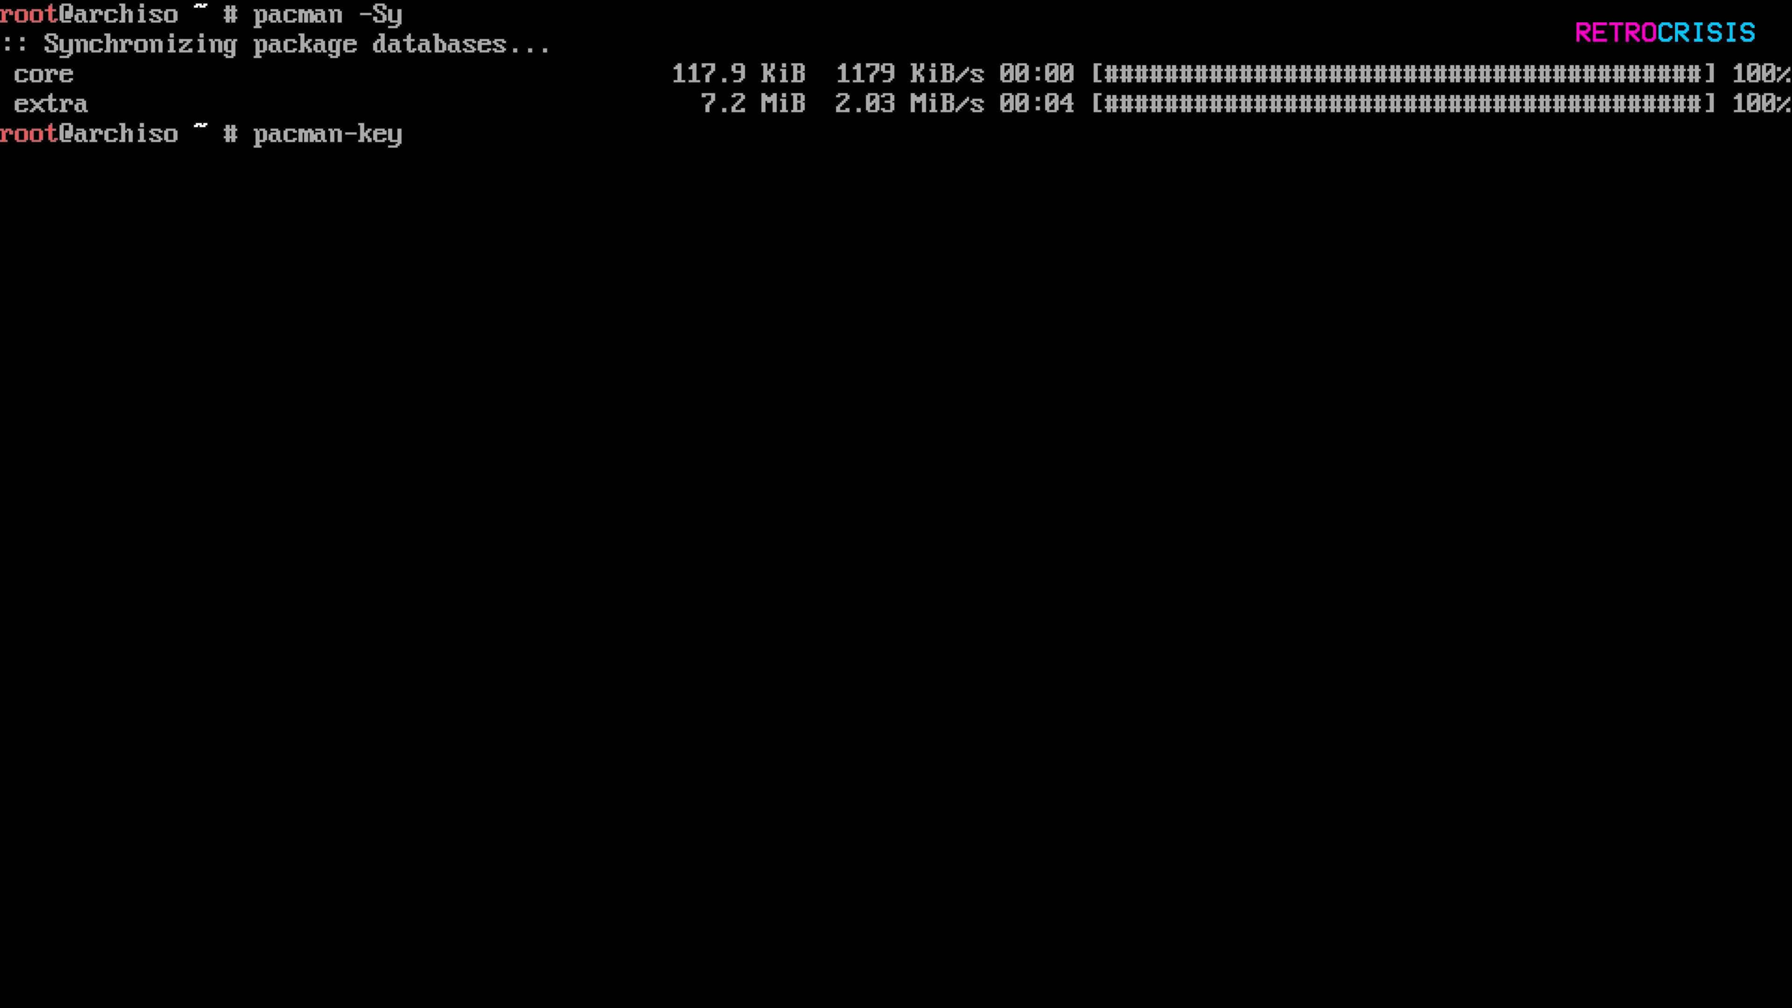
text( --init)
key(Return)
Reload the default archlinux keys with pacman-key --populate archlinux, and clear the terminal.
text(pacma)
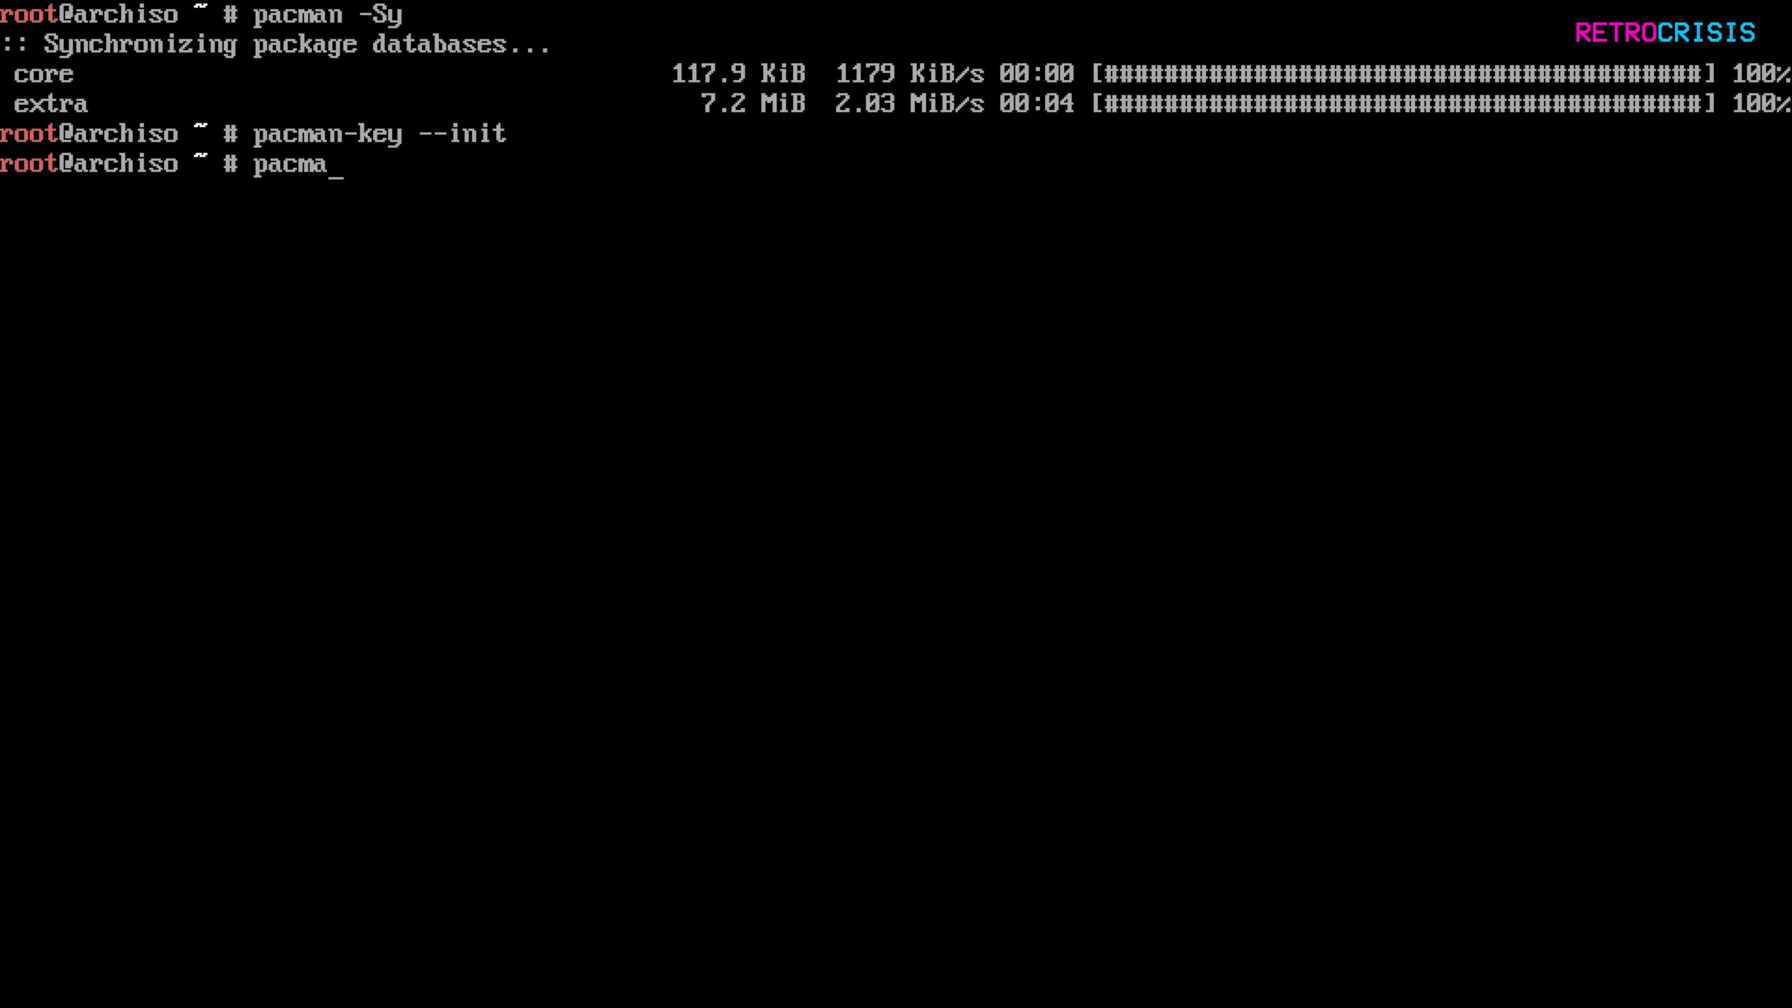
text(n-key pop)
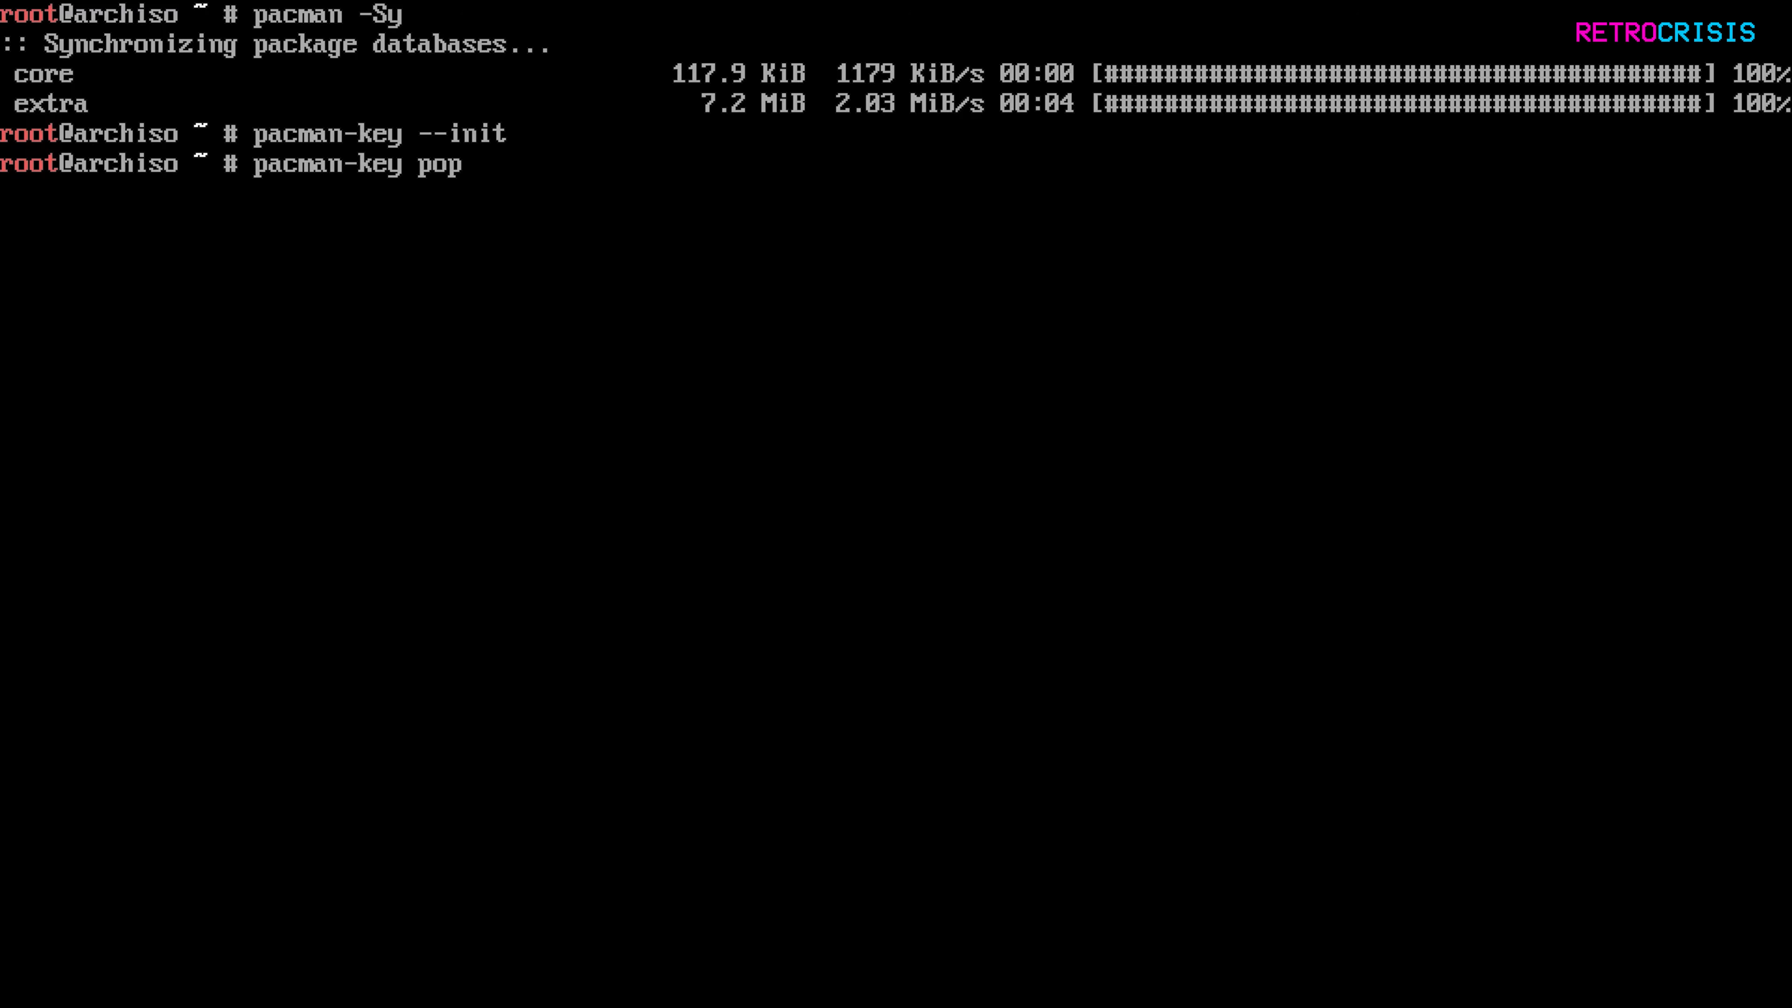
text(ulate archlinux)
key(Return)
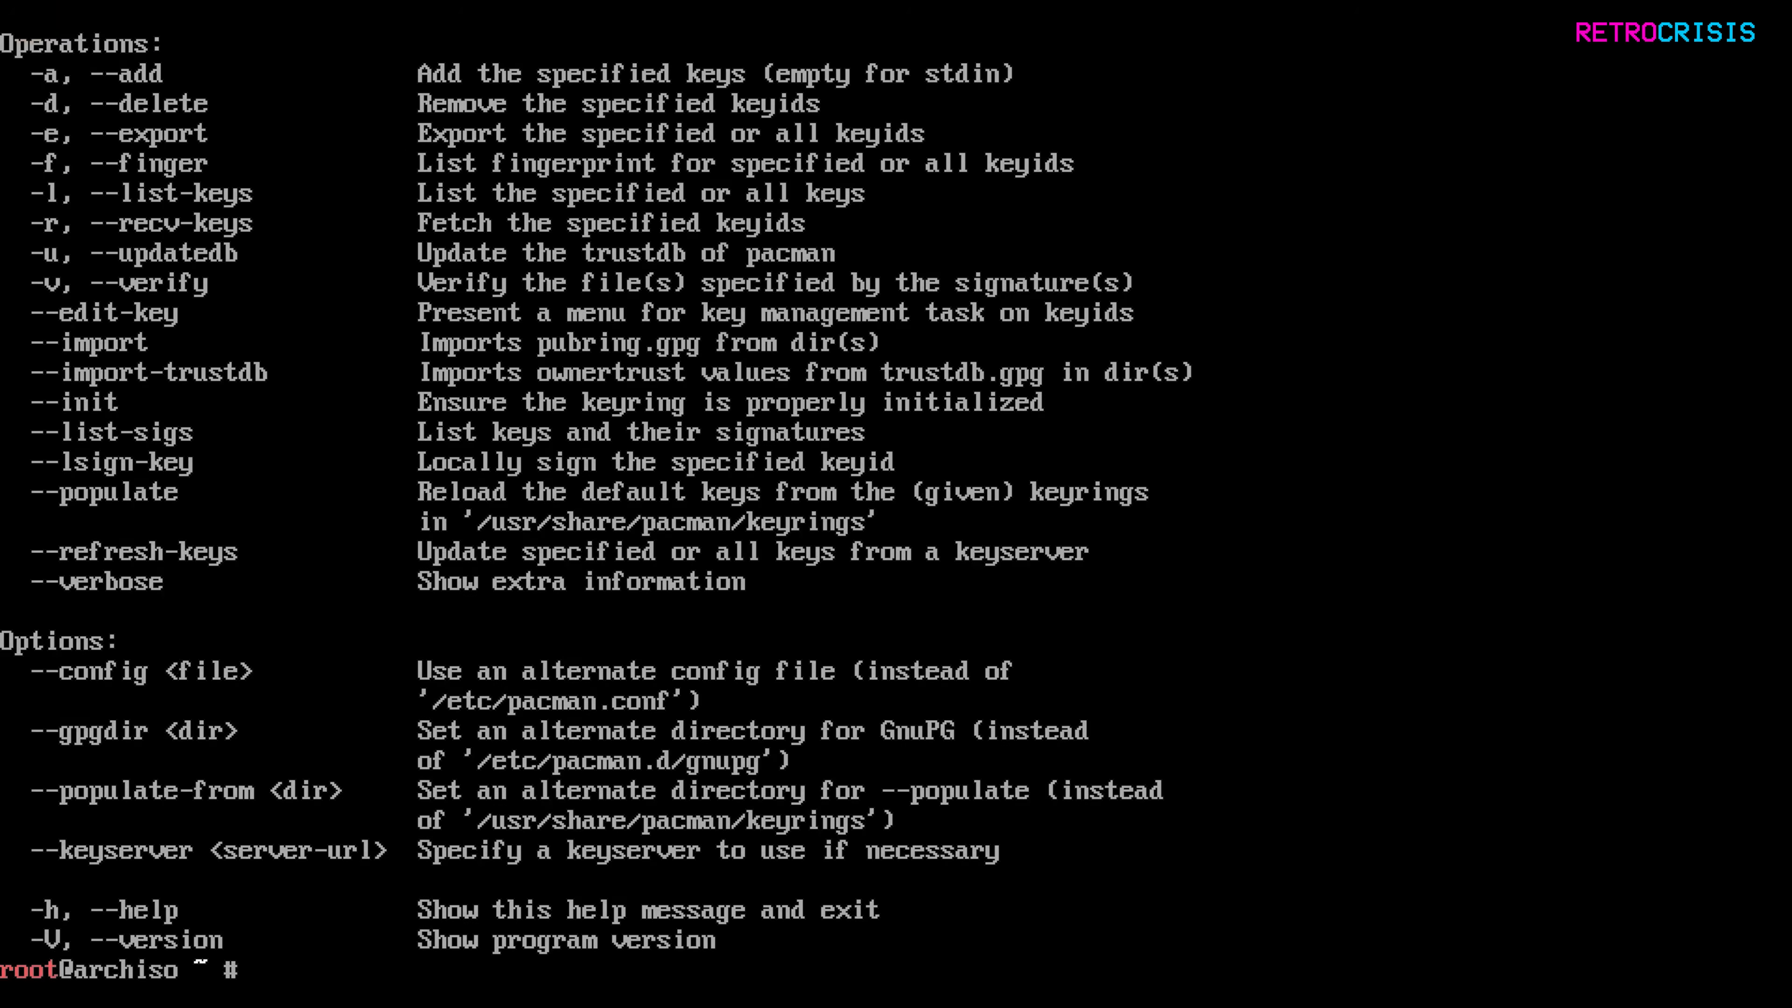
key(Up)
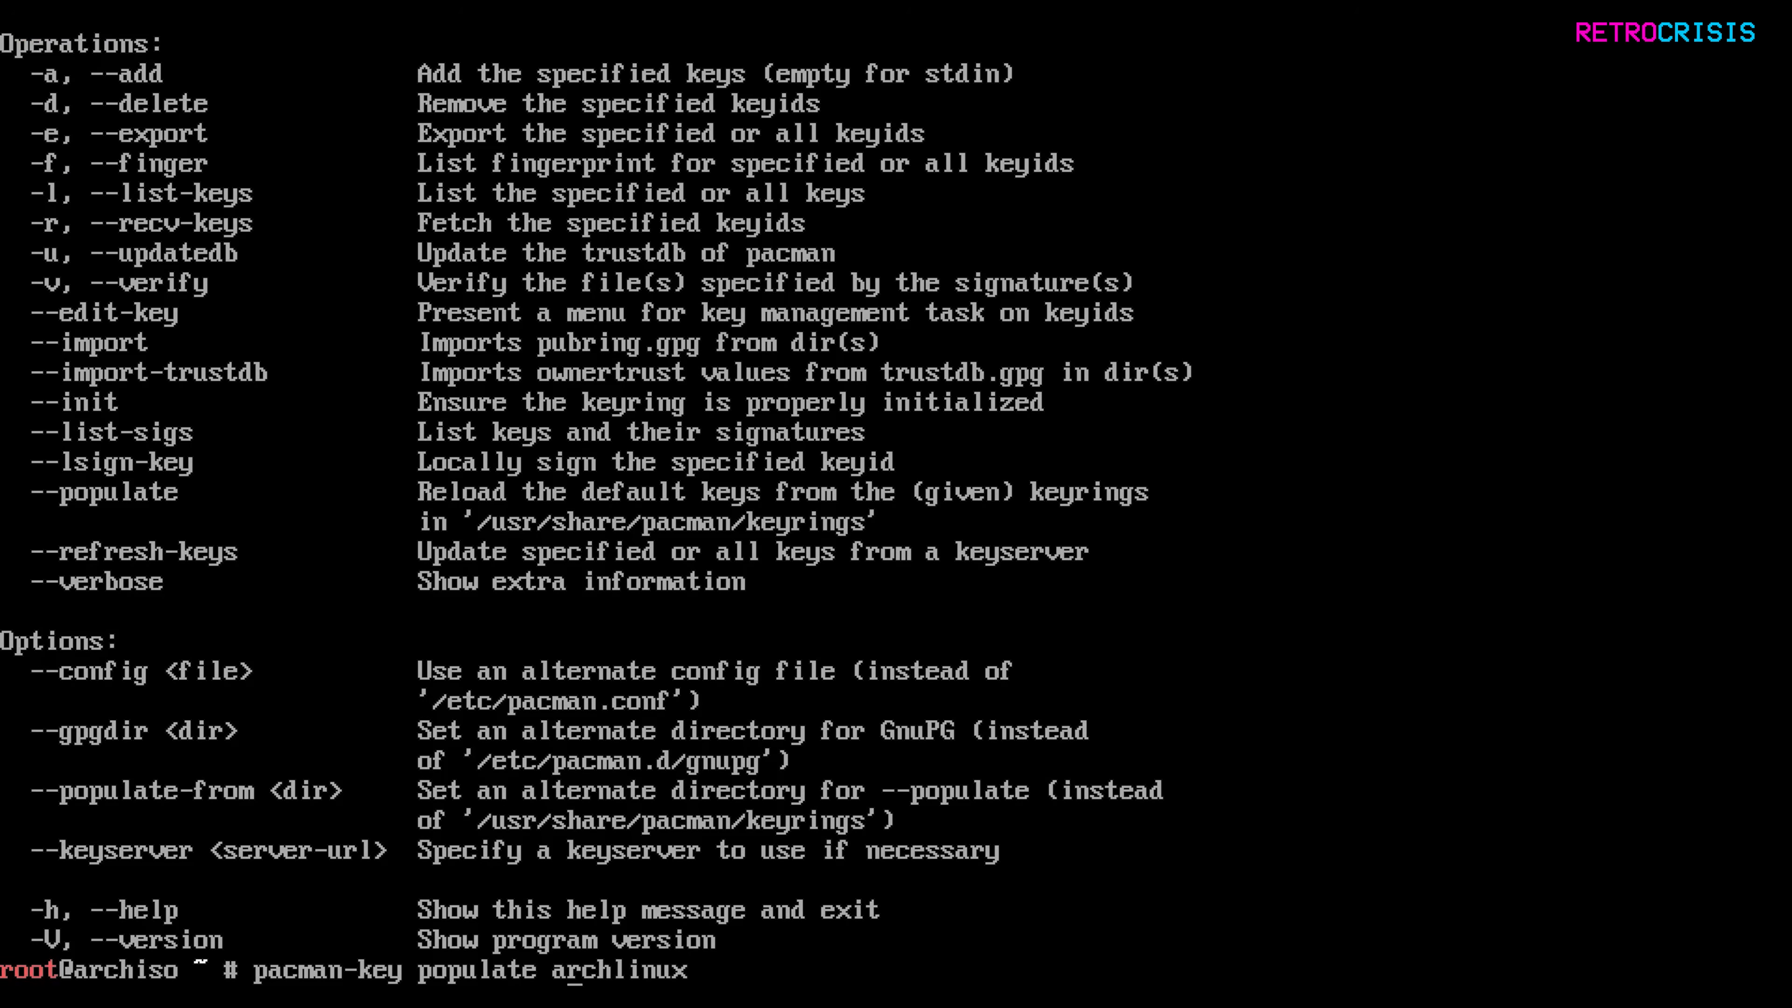
text(--)
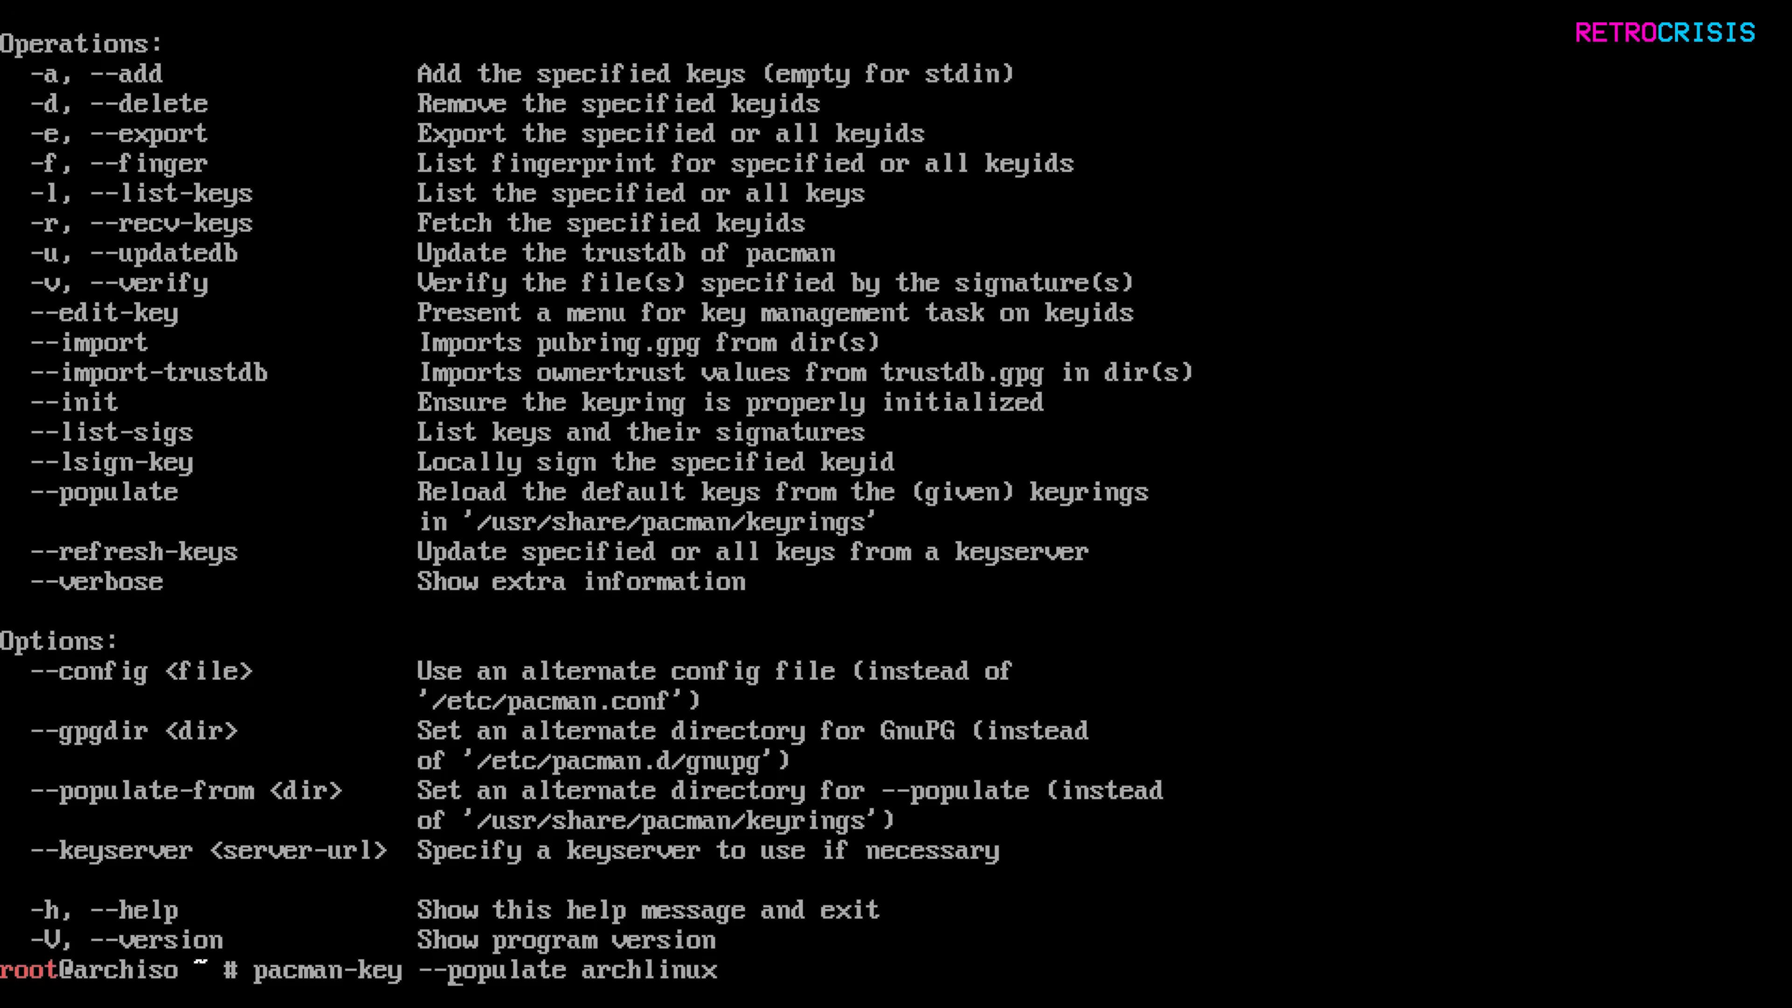
key(Return)
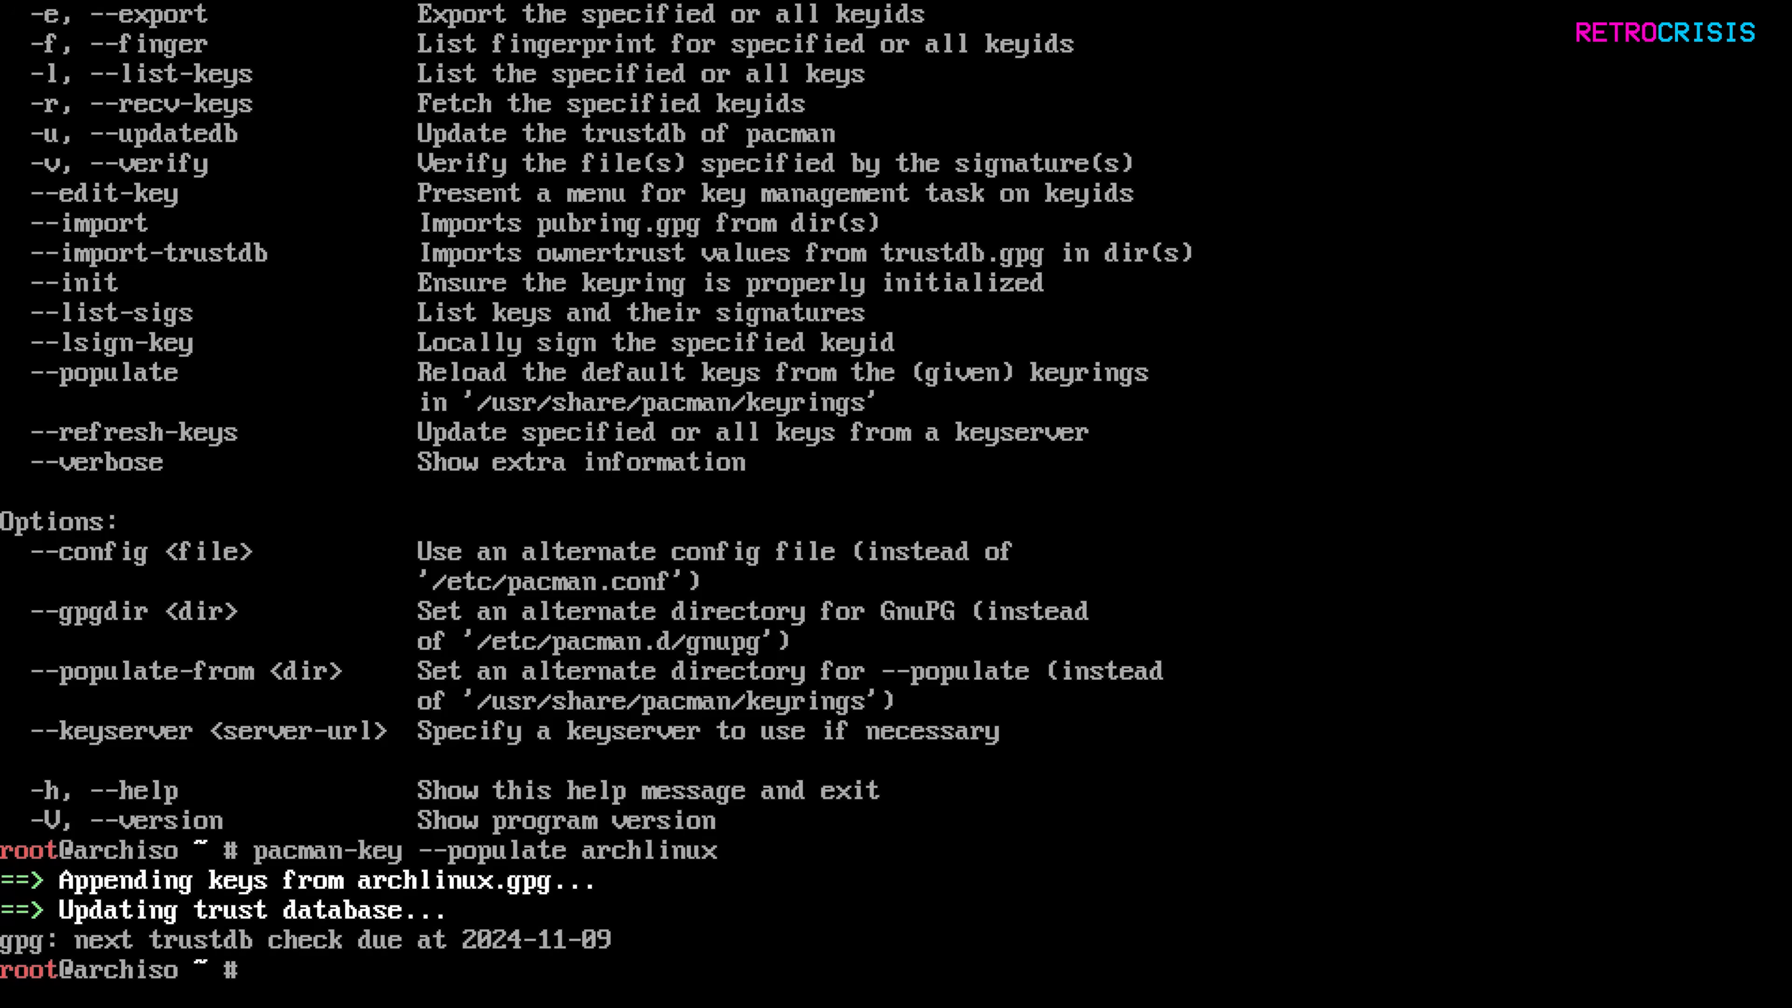
text(clear)
key(Return)
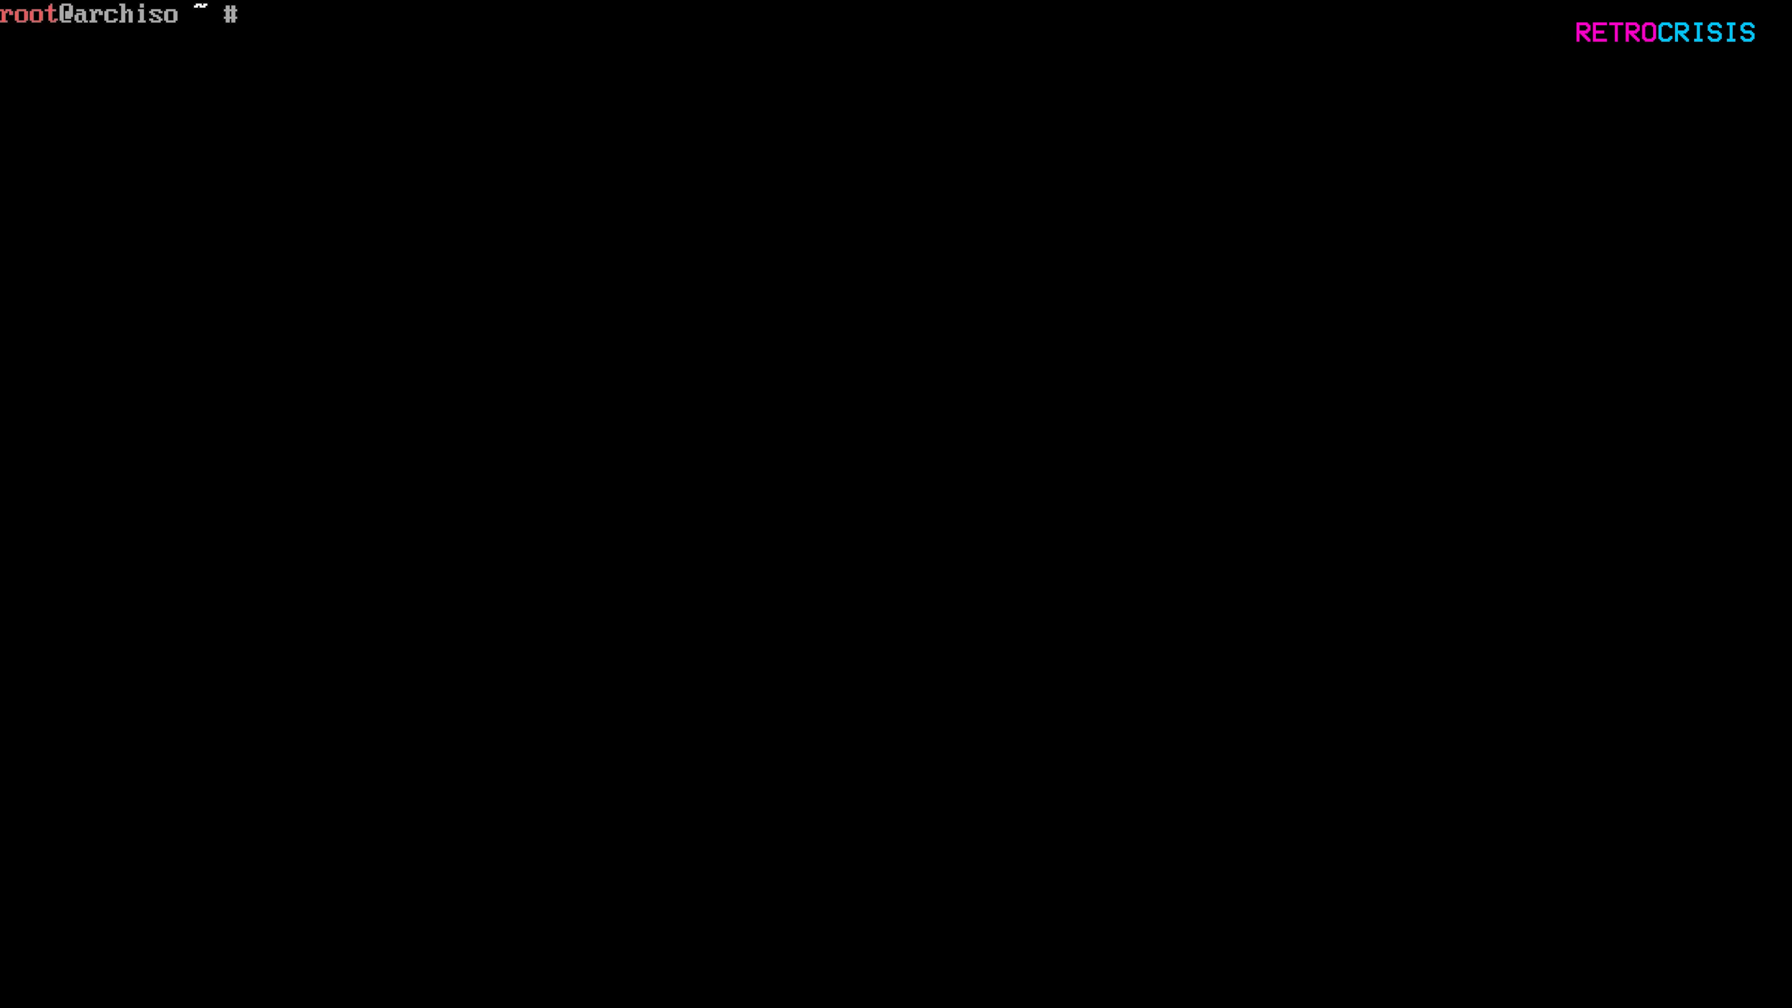
List the block devices with lsblk and open /dev/nvme0n1 in gdisk.
text(lsblk)
key(Return)
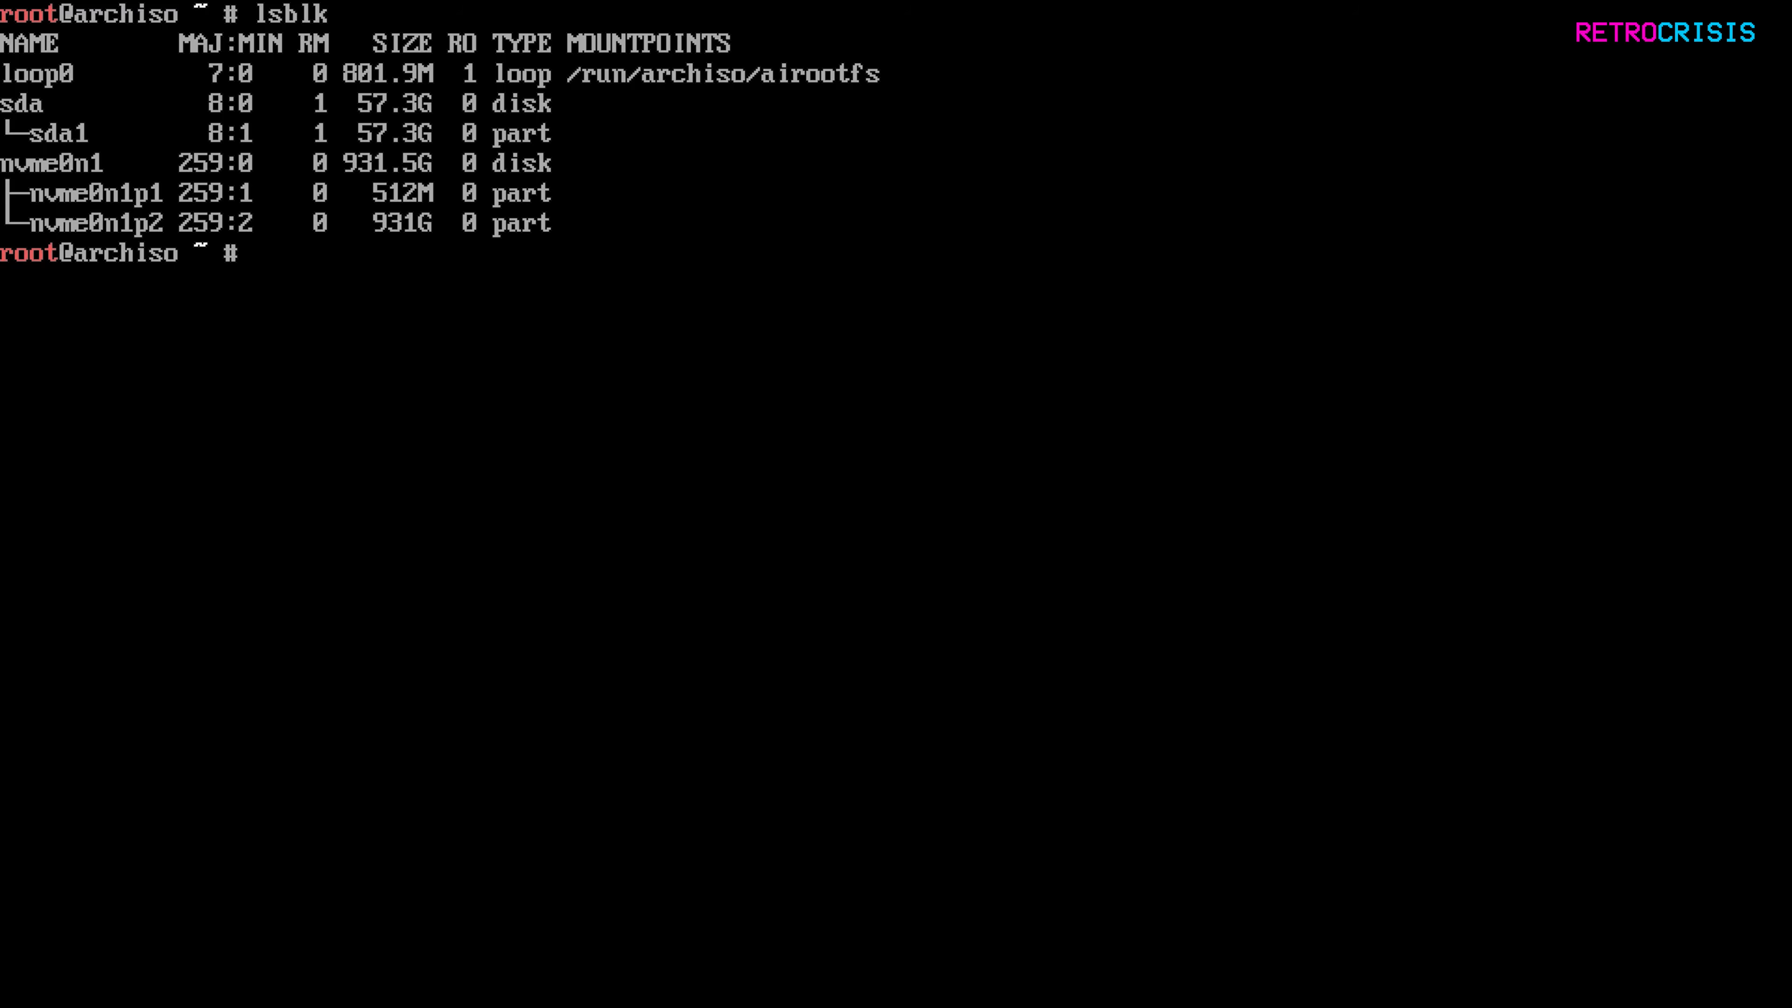
text(gdisk /dev/nvme0n1)
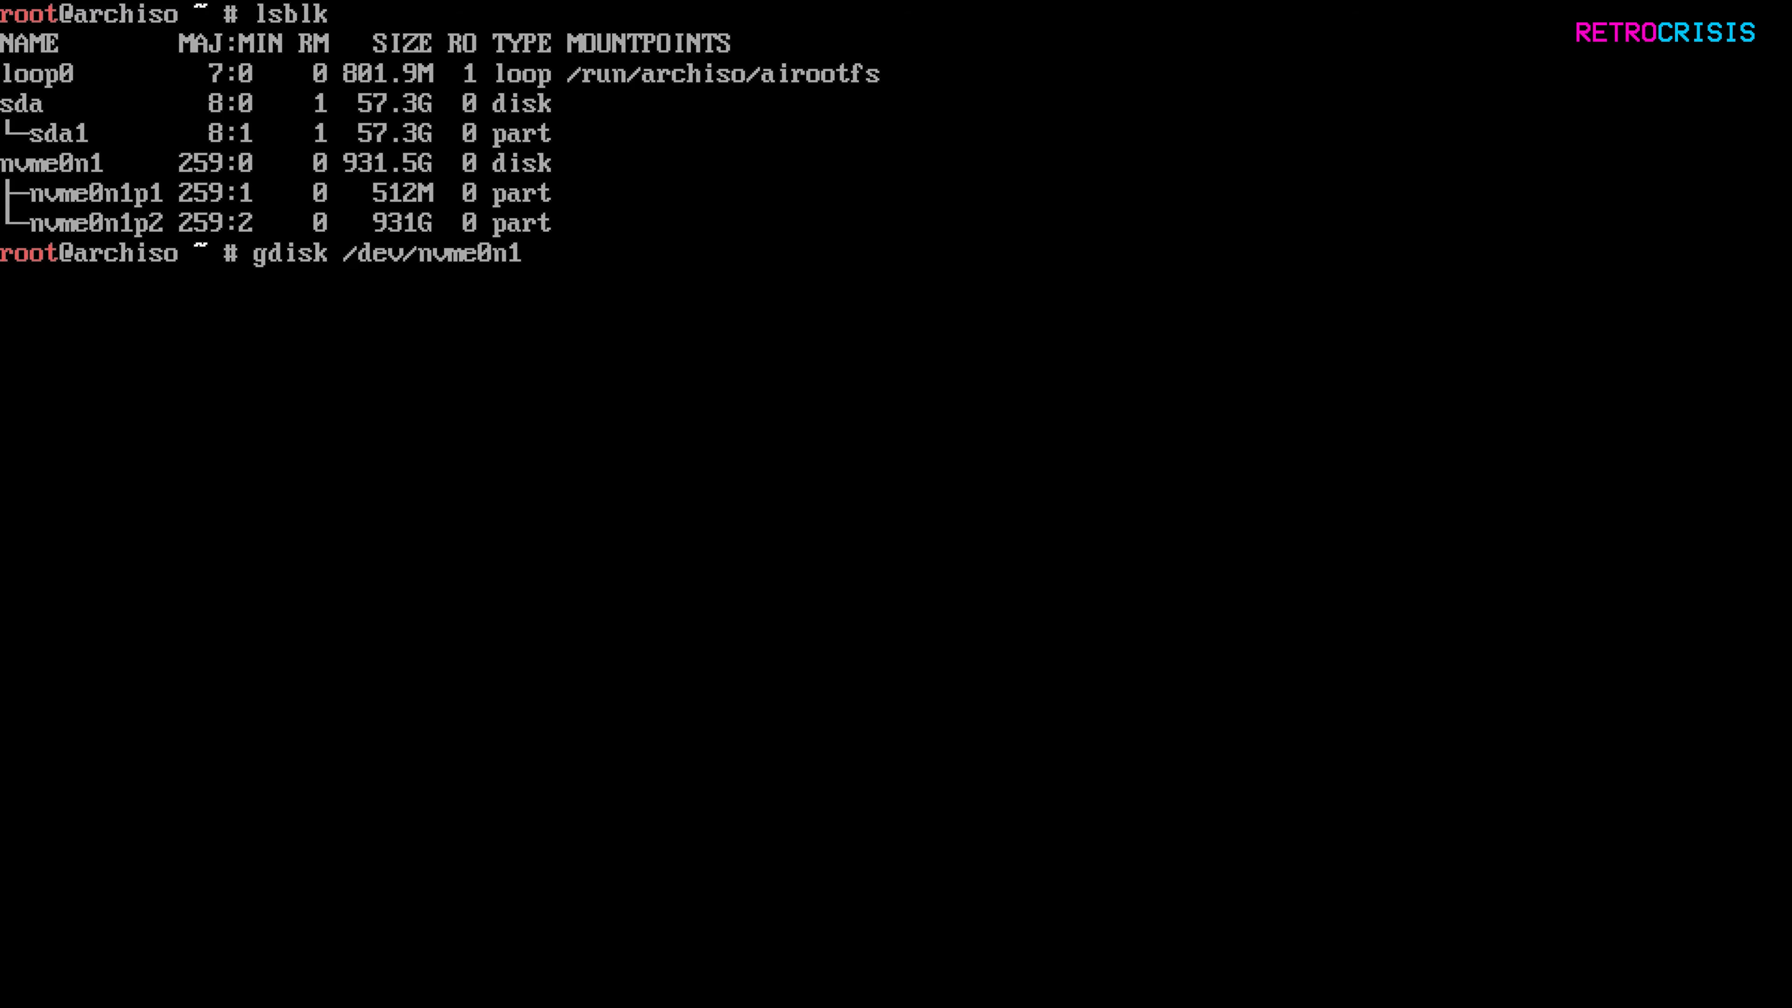
key(Return)
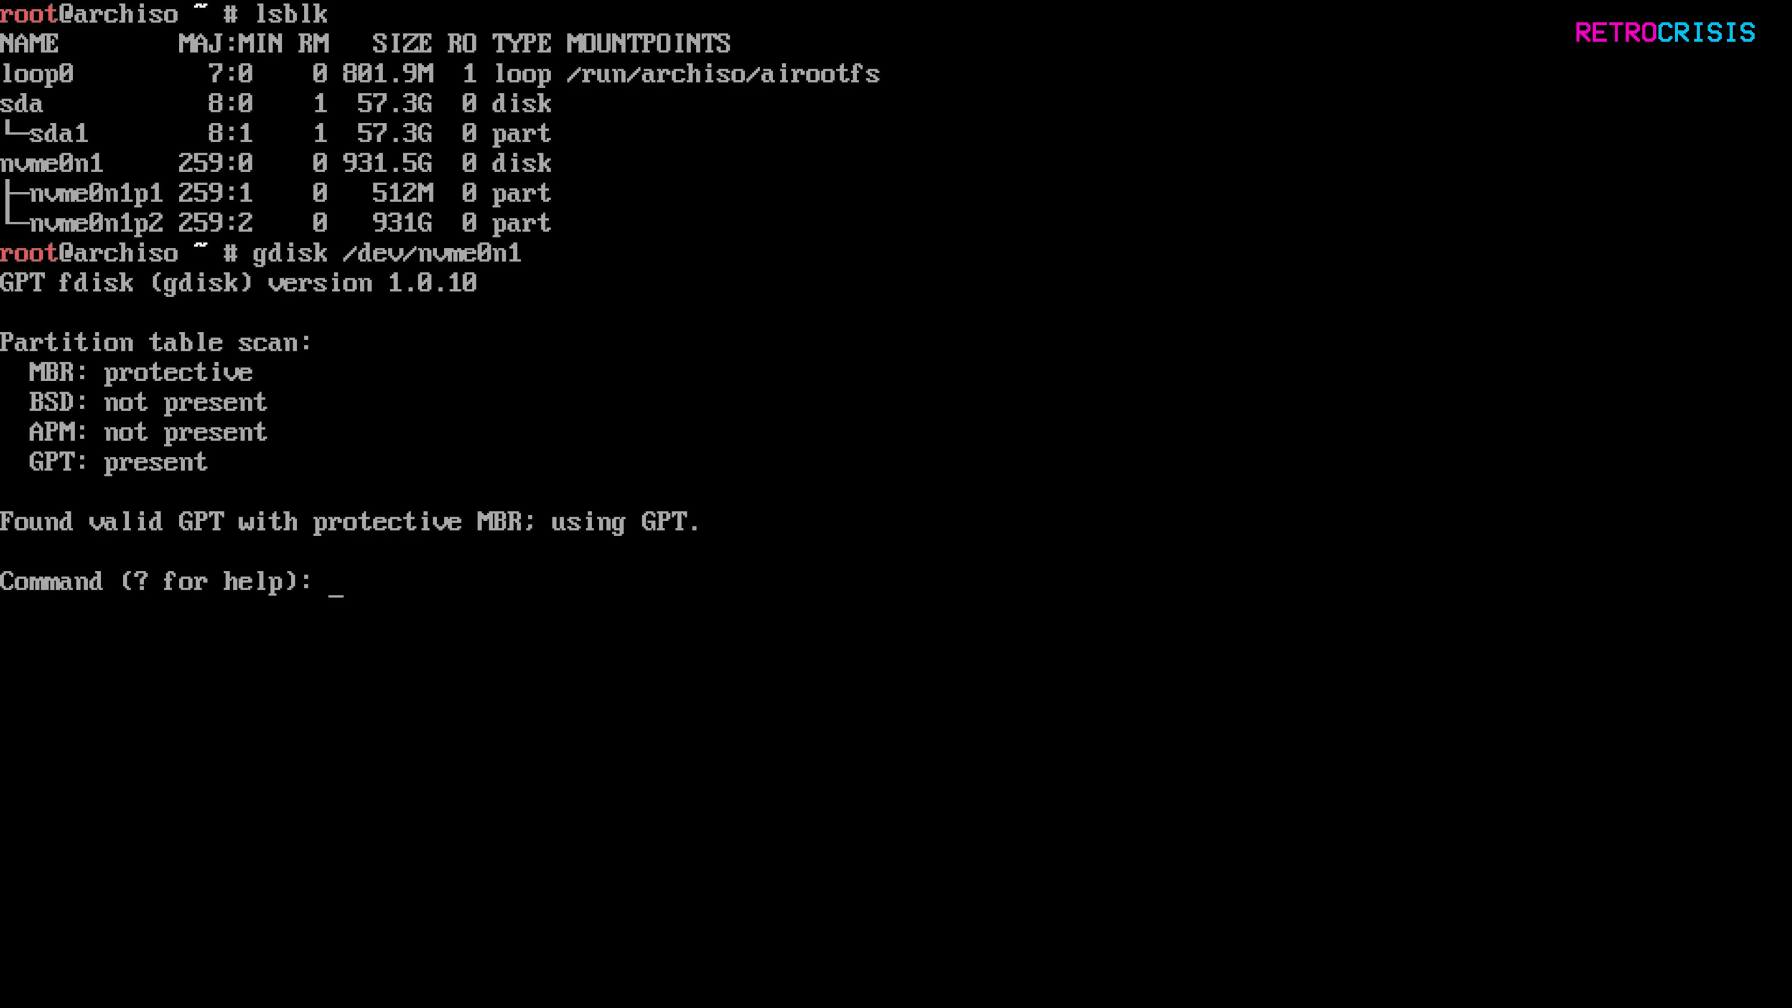
Use gdisk's expert zap command to wipe the GPT and blank out the MBR on /dev/nvme0n1, and clear the terminal.
text(X)
key(Return)
text(Z)
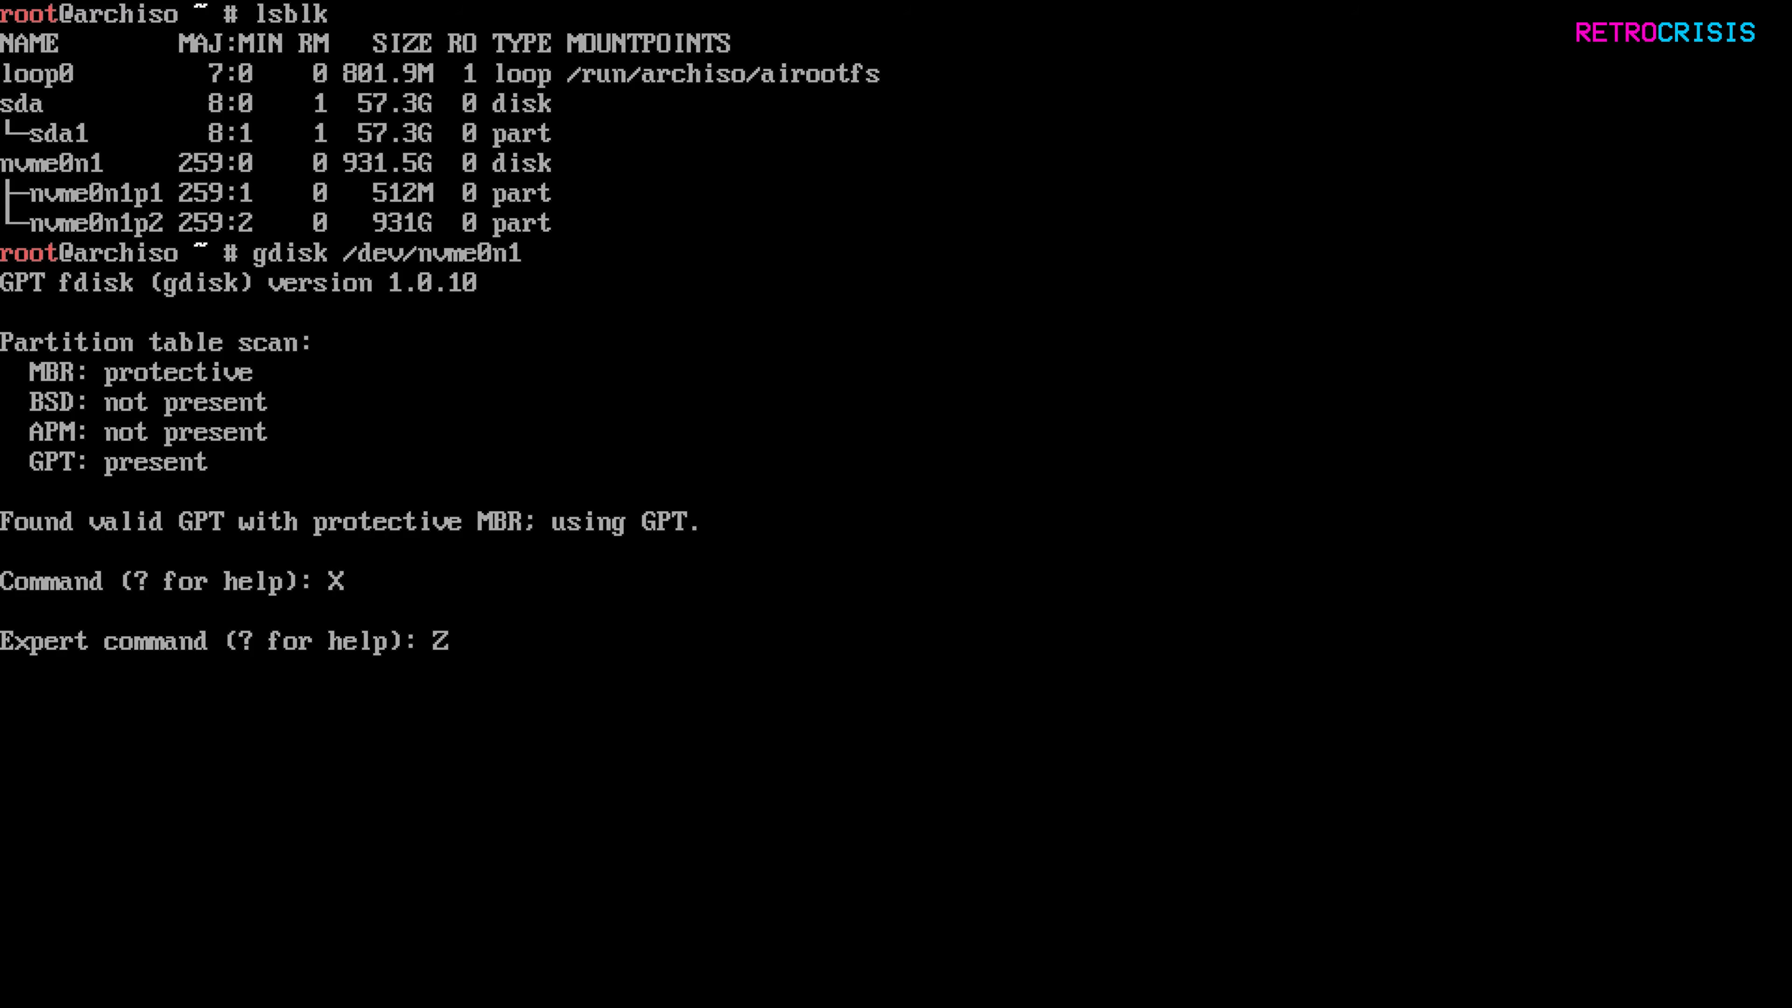
key(Return)
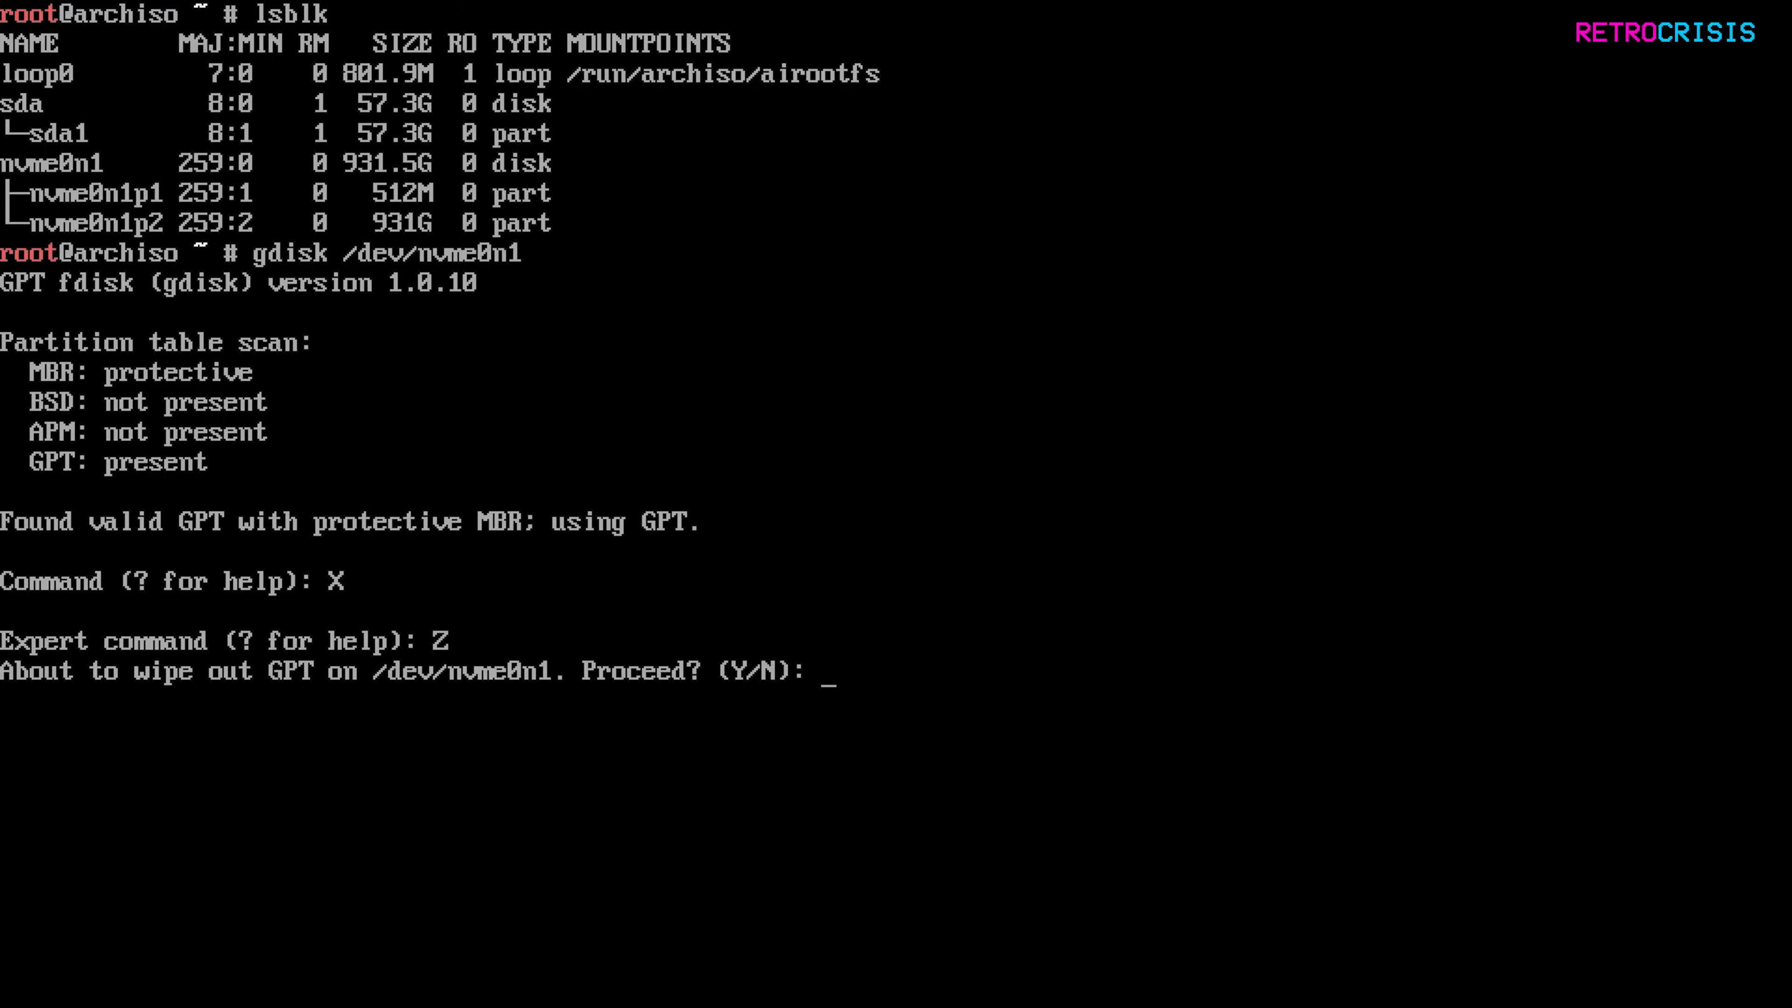
text(Y)
key(Return)
text(Y)
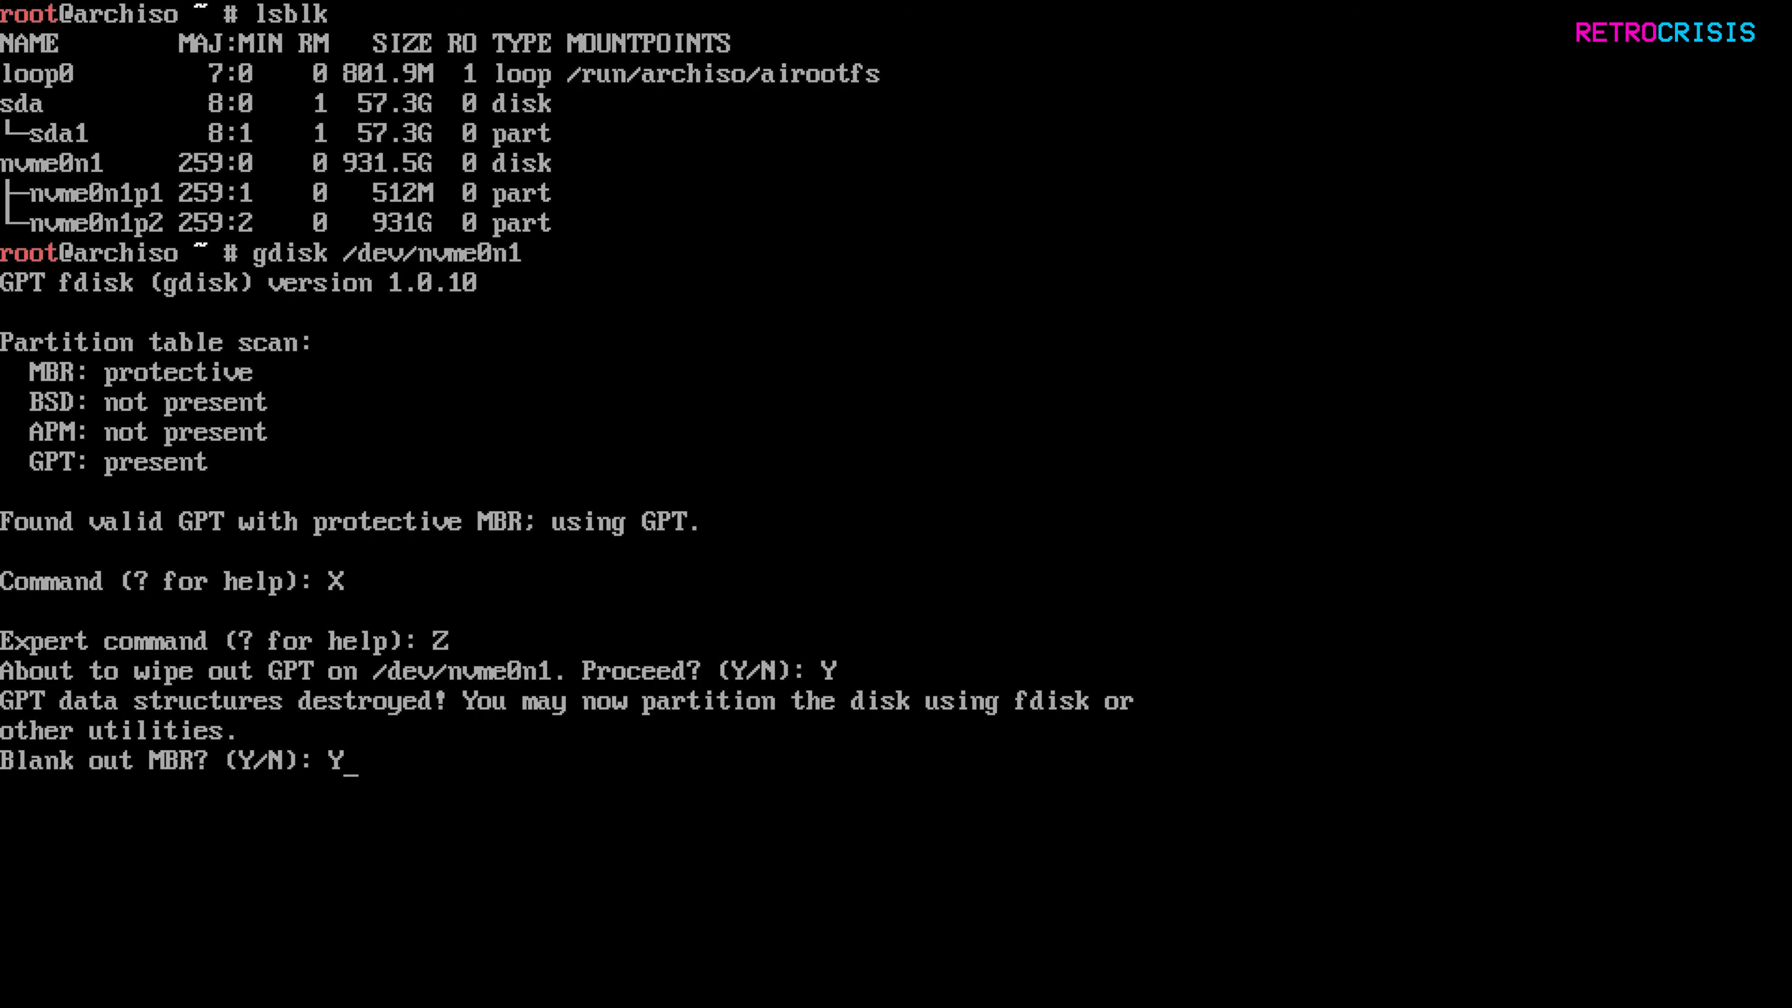
key(Return)
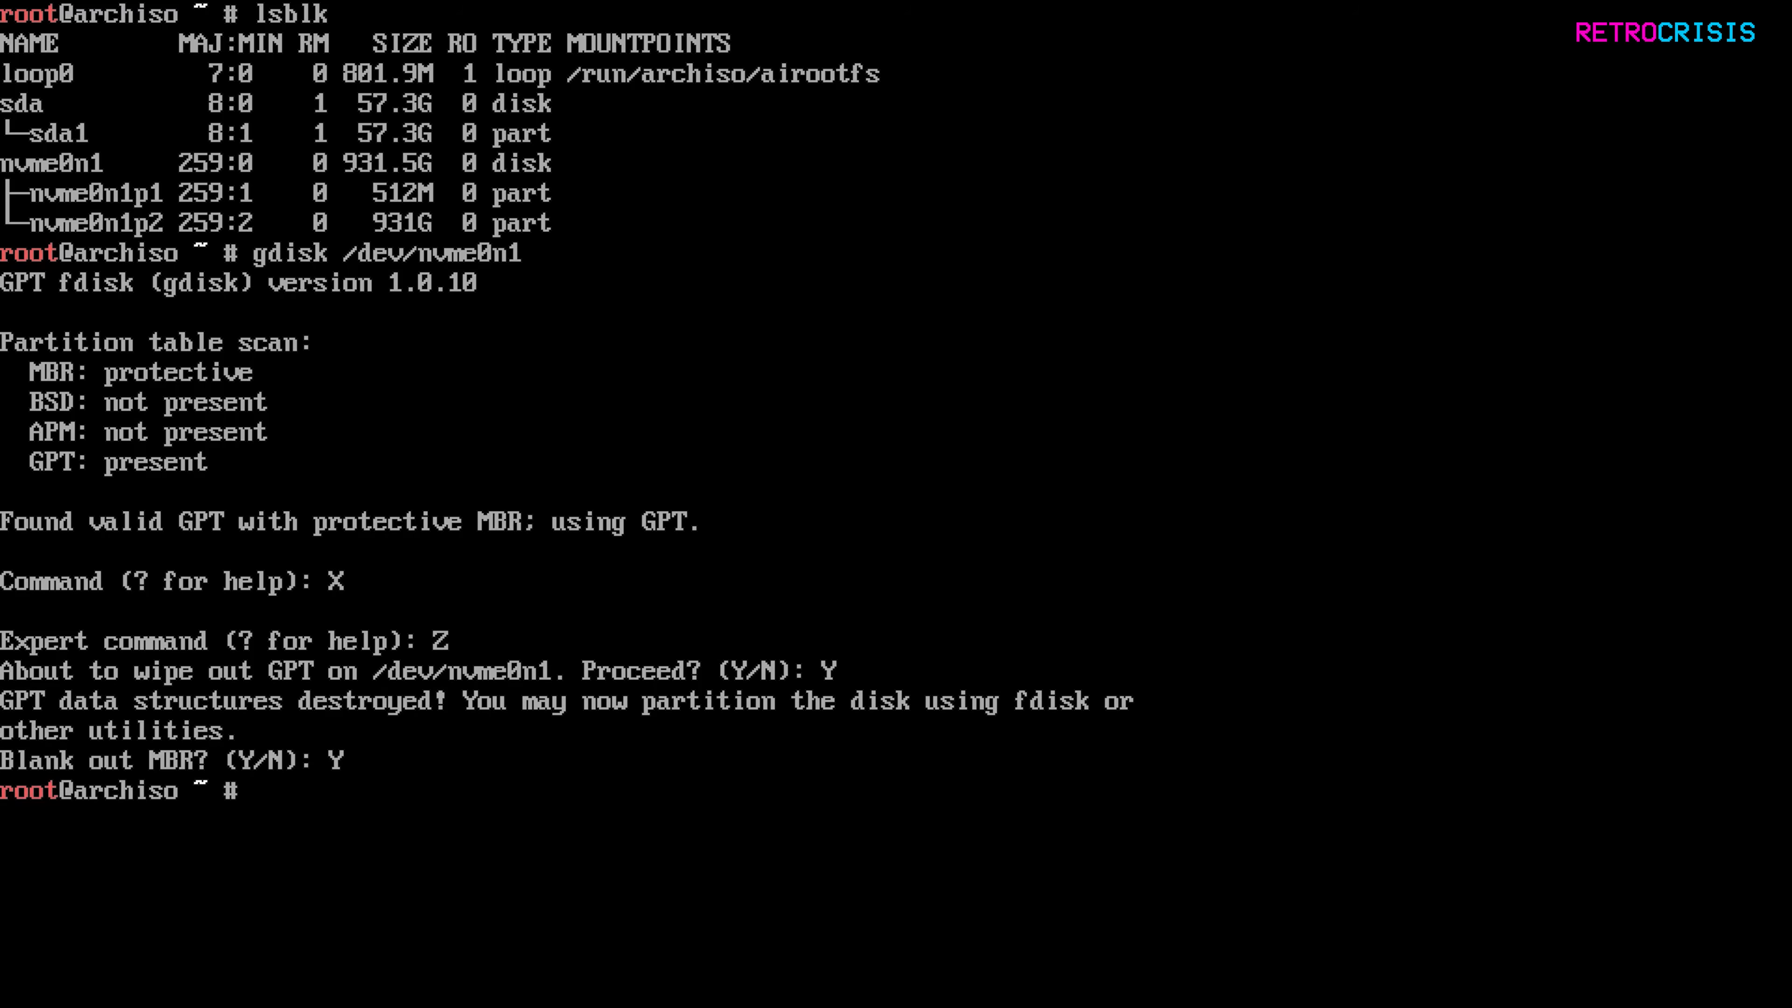
text(clear)
key(Return)
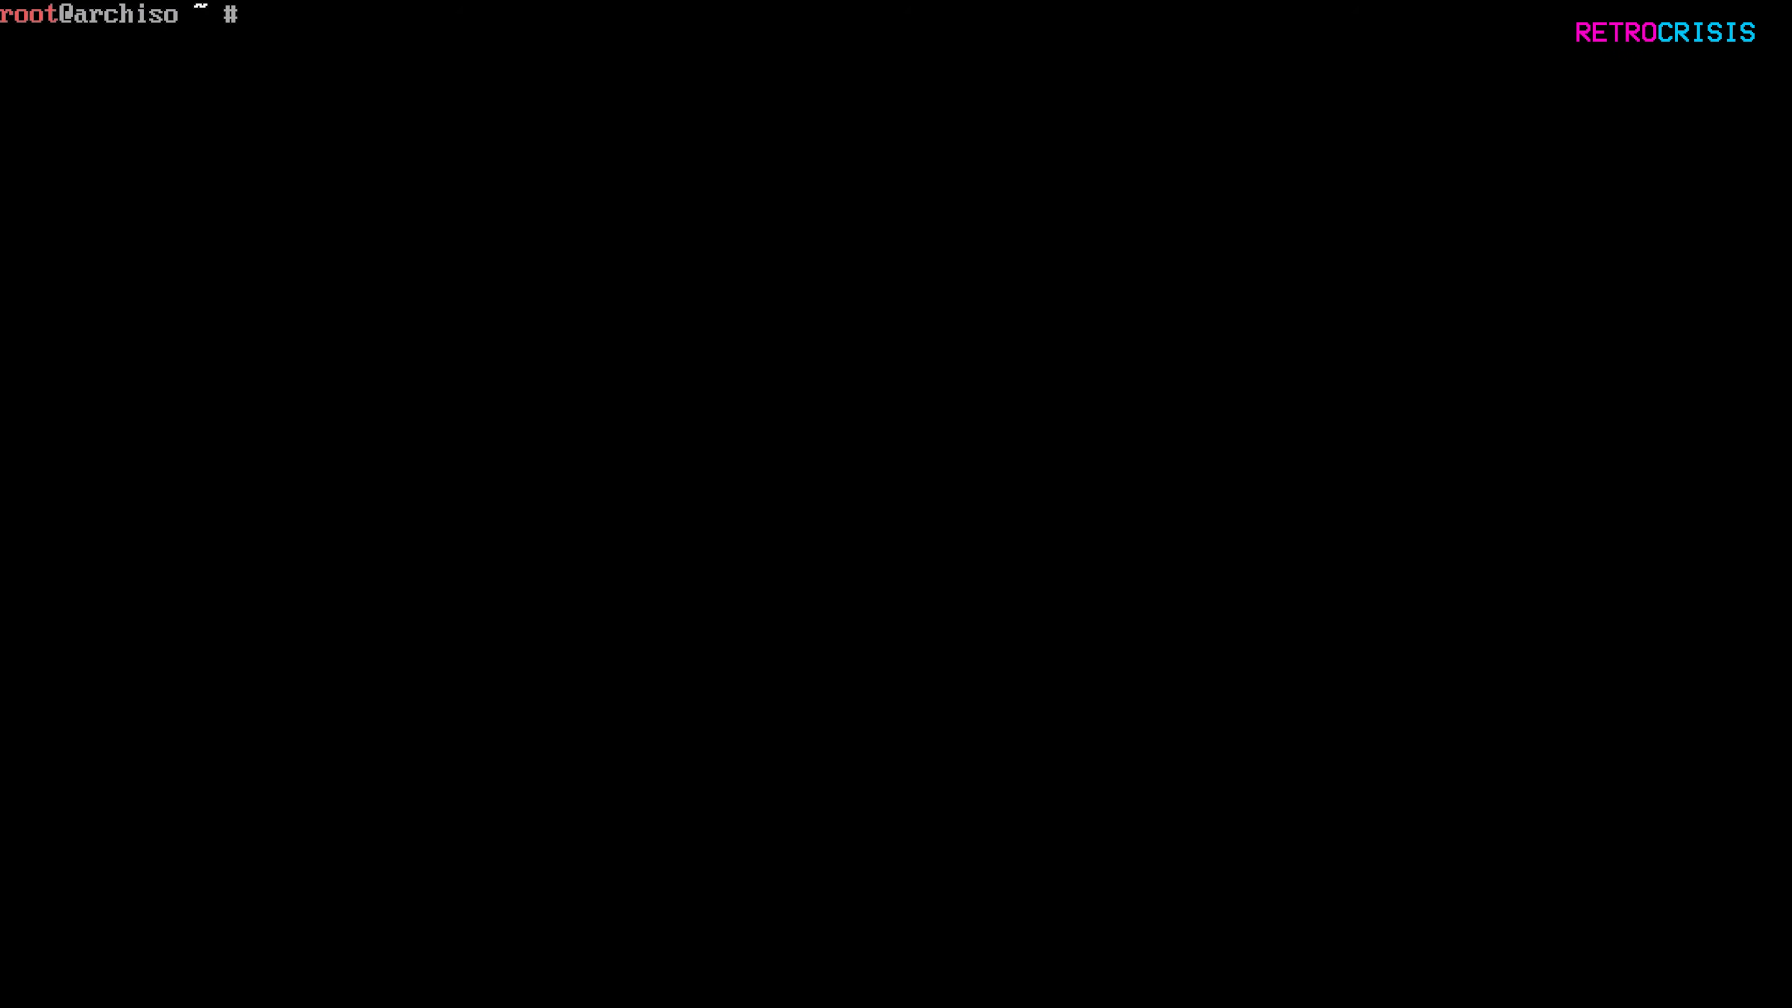
Launch archinstall and choose English as the installer language.
text(archinstall)
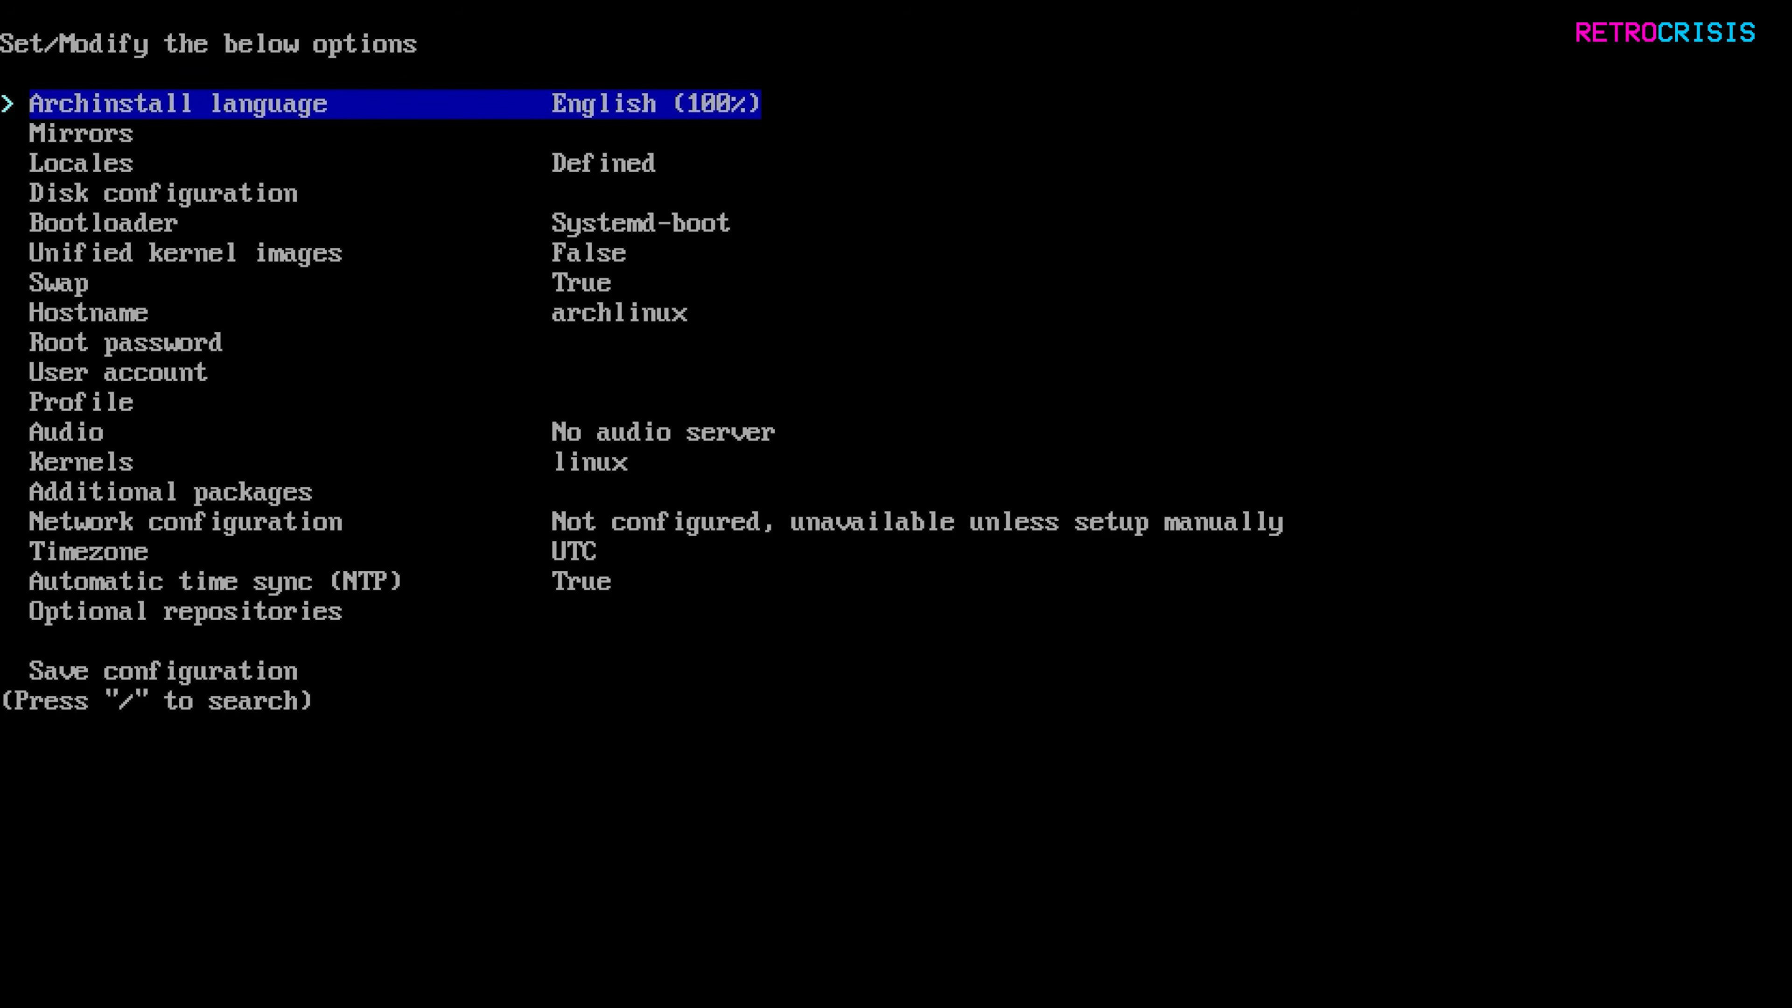
key(Return)
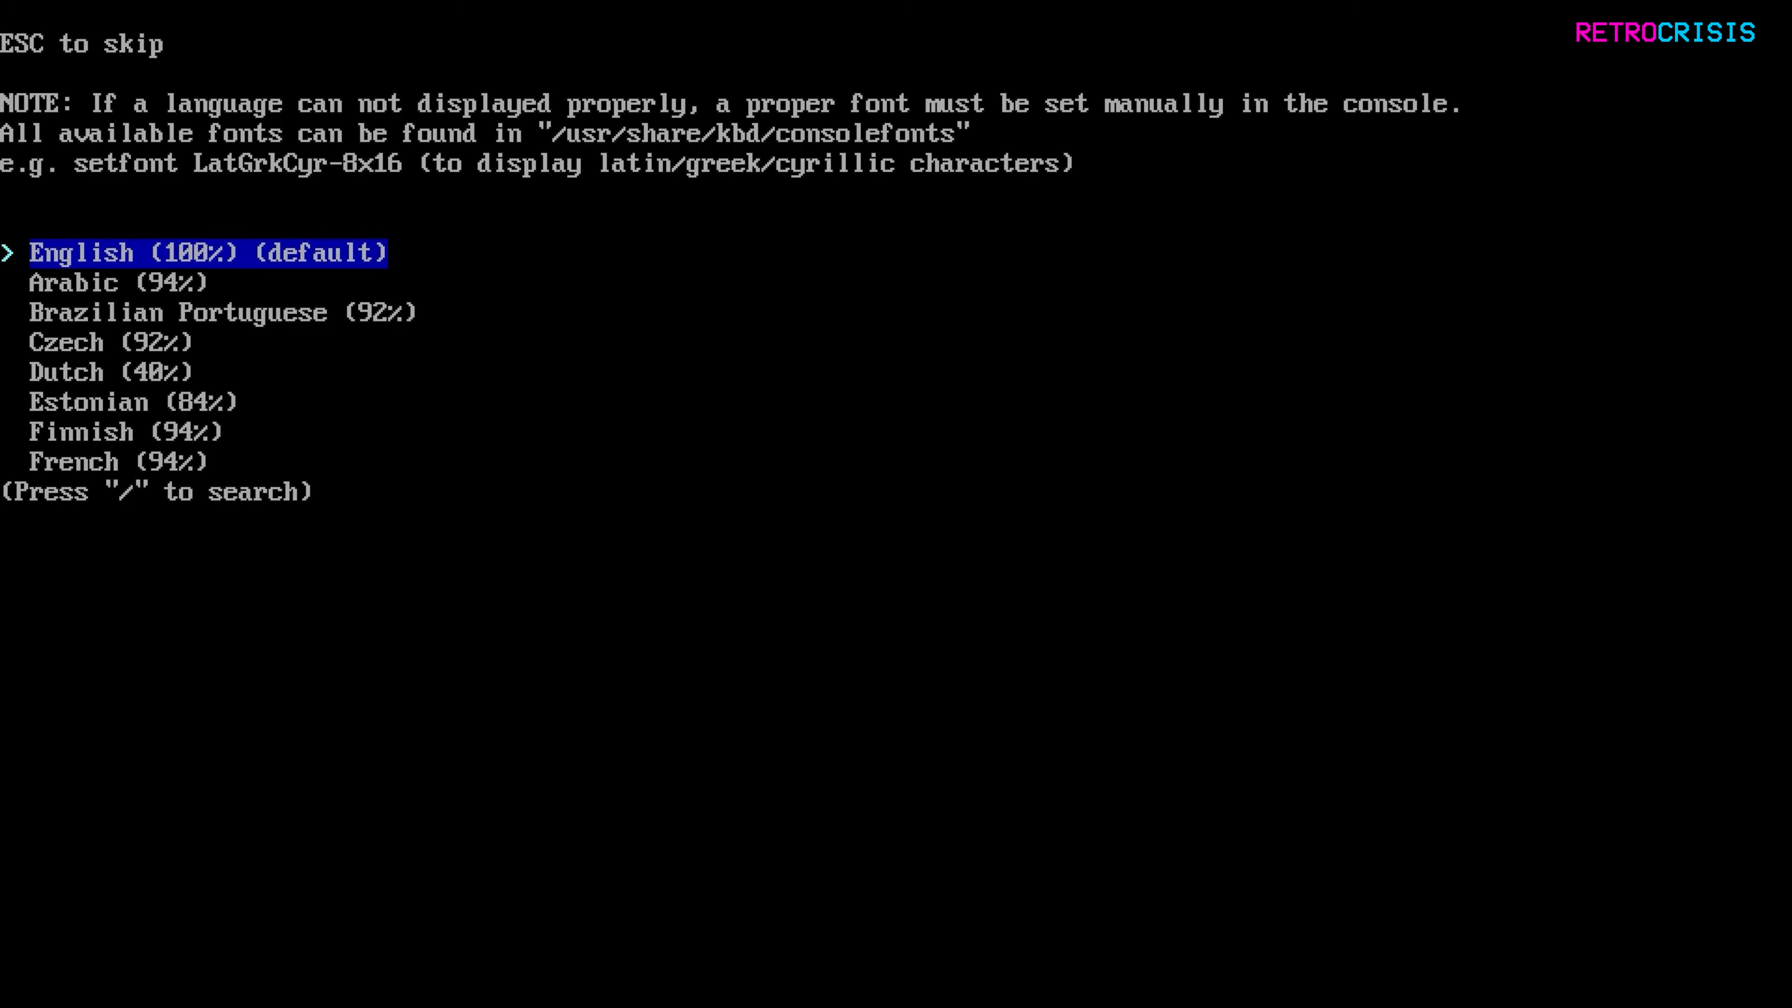
key(Return)
Confirm English as the installer language and set the mirror region to United Kingdom, returning to the main options list.
key(Return)
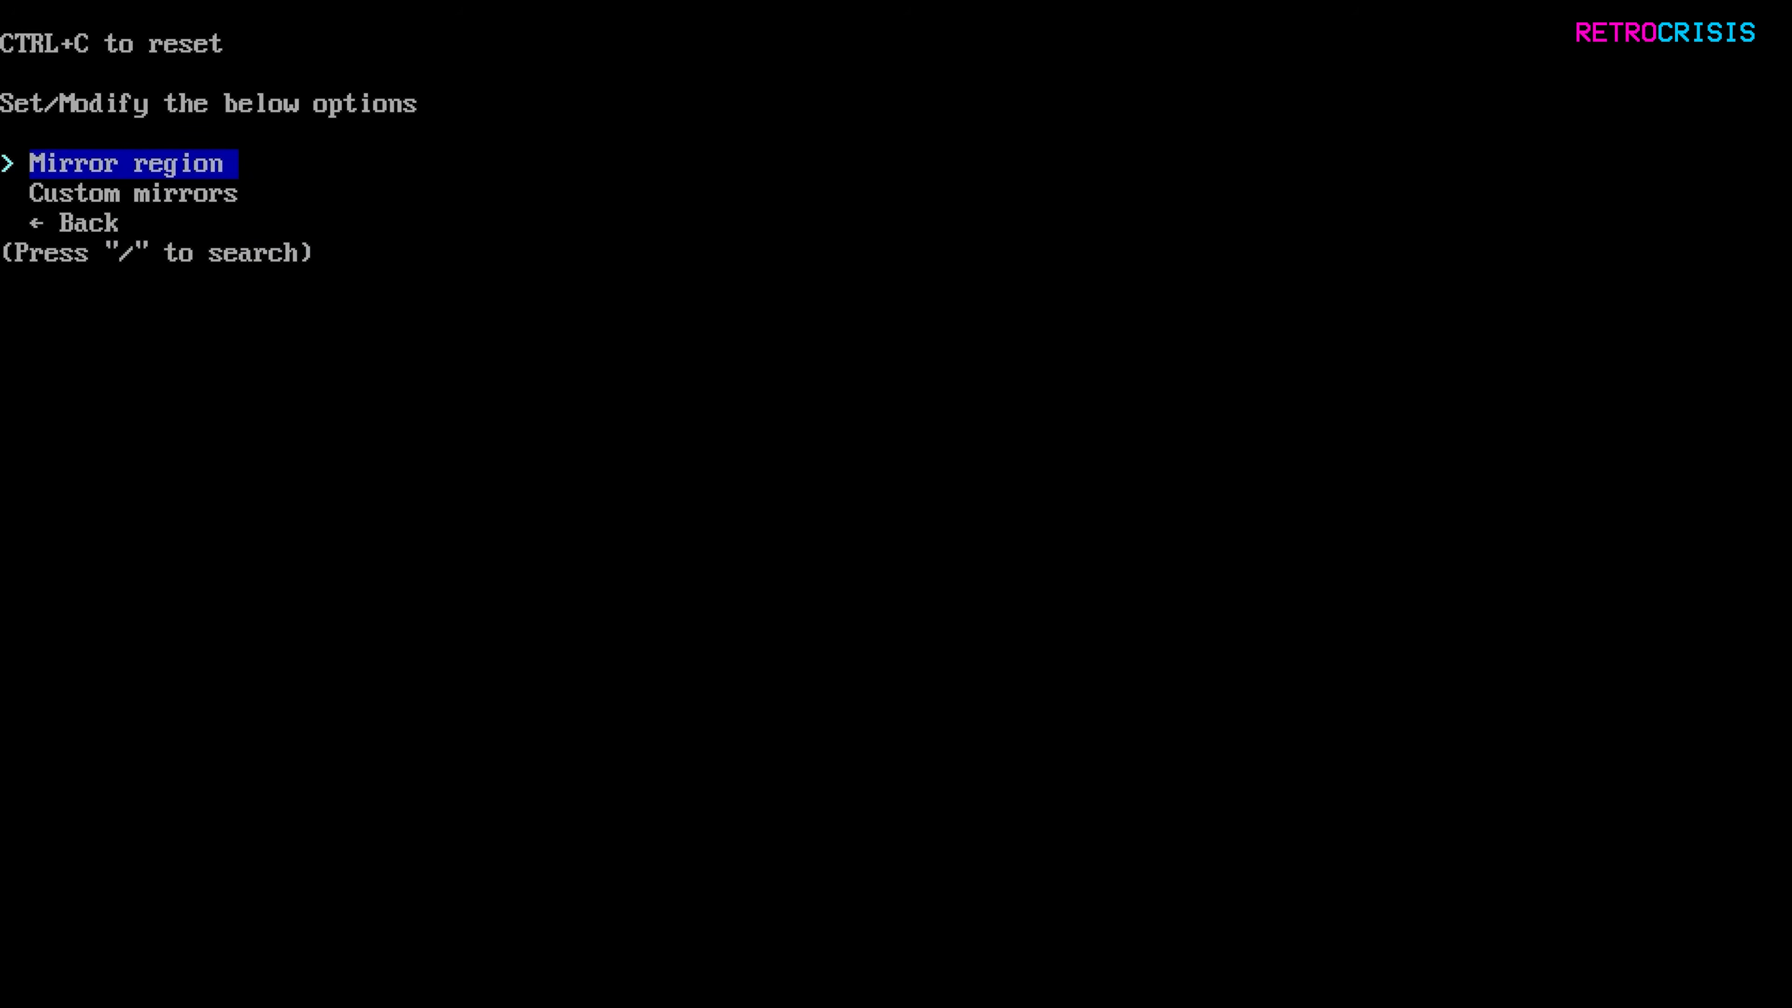
key(Return)
key(Down)
key(Down)
key(Down)
key(Down)
key(Down)
key(Down)
key(Down)
key(Down)
key(Down)
key(Down)
key(Down)
key(Down)
key(Down)
key(Down)
key(Down)
key(Down)
key(Down)
key(Down)
key(Down)
key(Down)
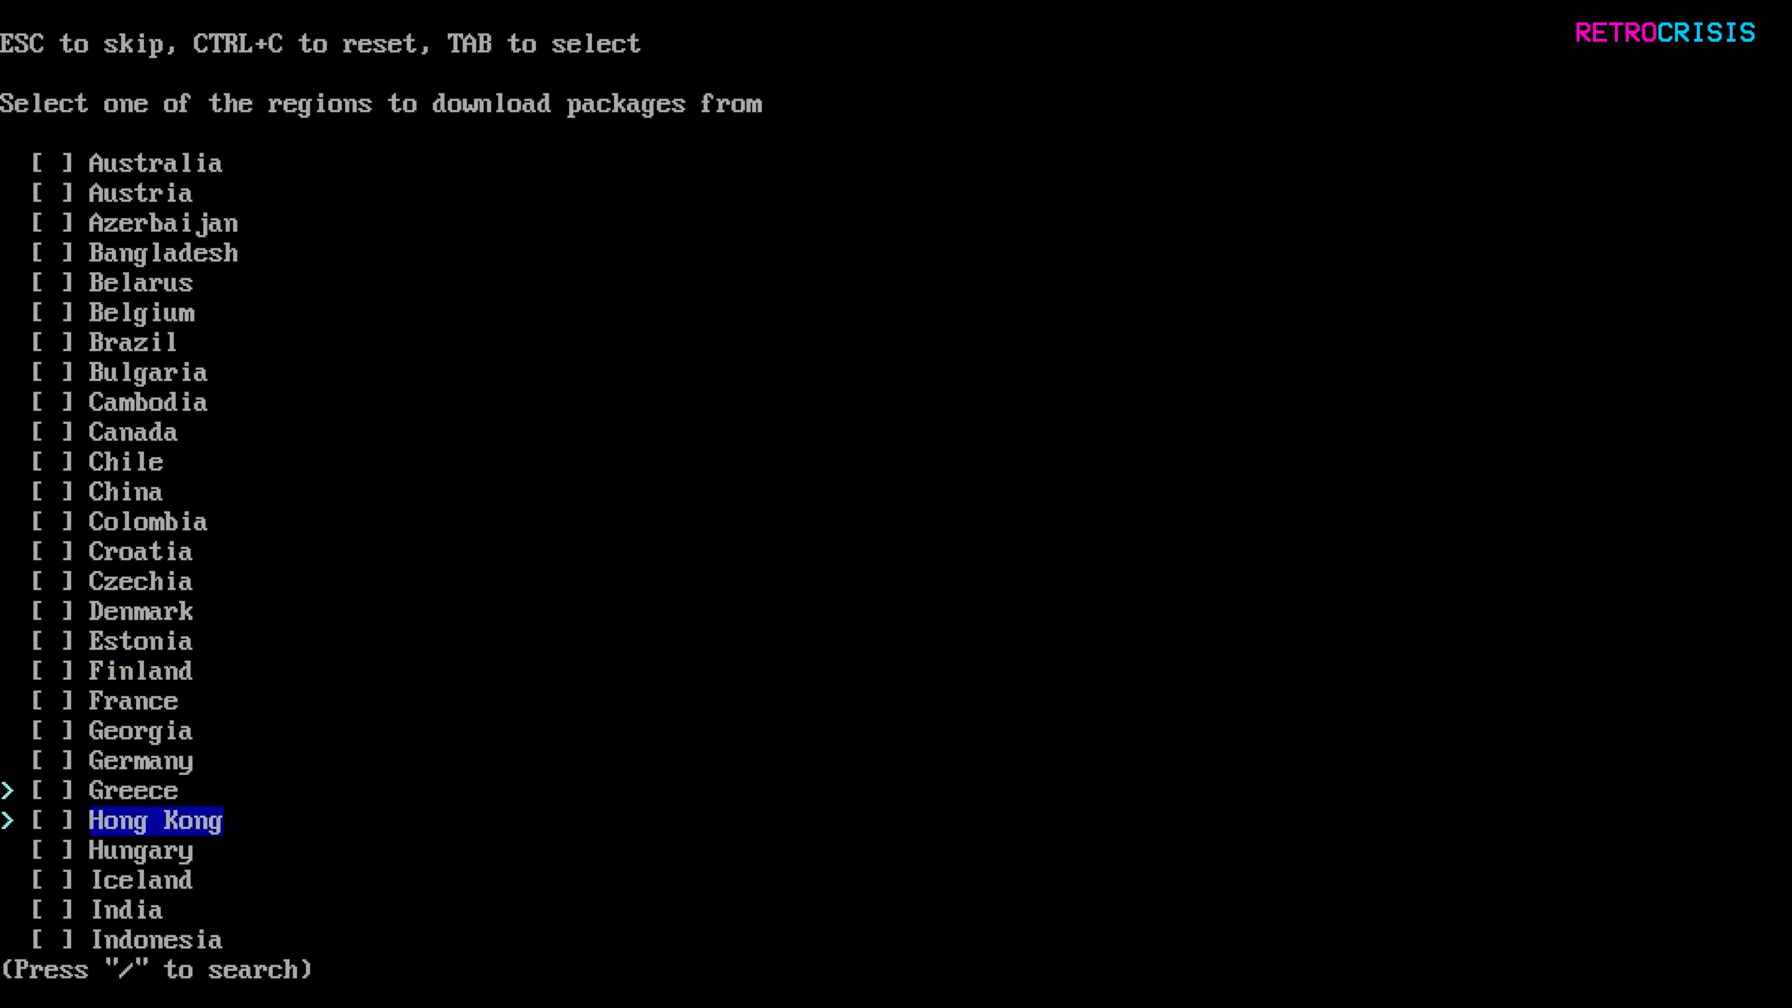
key(Down)
key(Down)
key(Down)
key(Down)
key(Down)
key(Down)
key(Down)
key(Down)
key(Down)
key(Down)
key(Down)
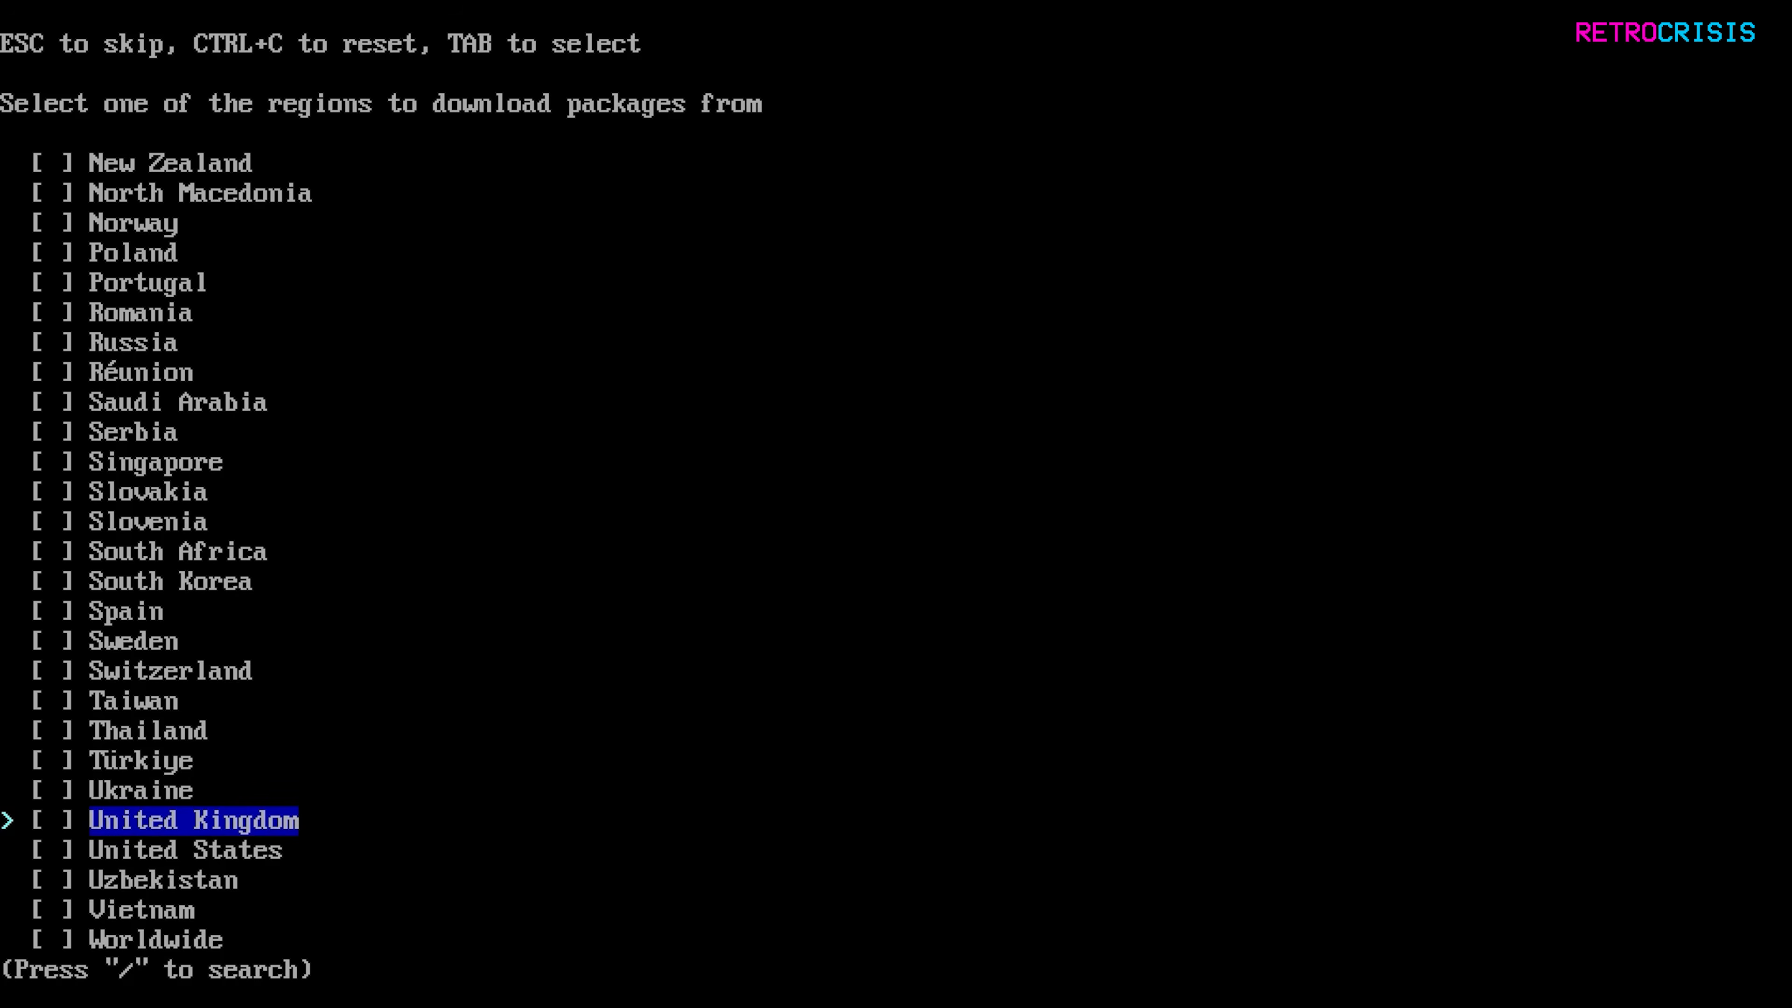
key(Return)
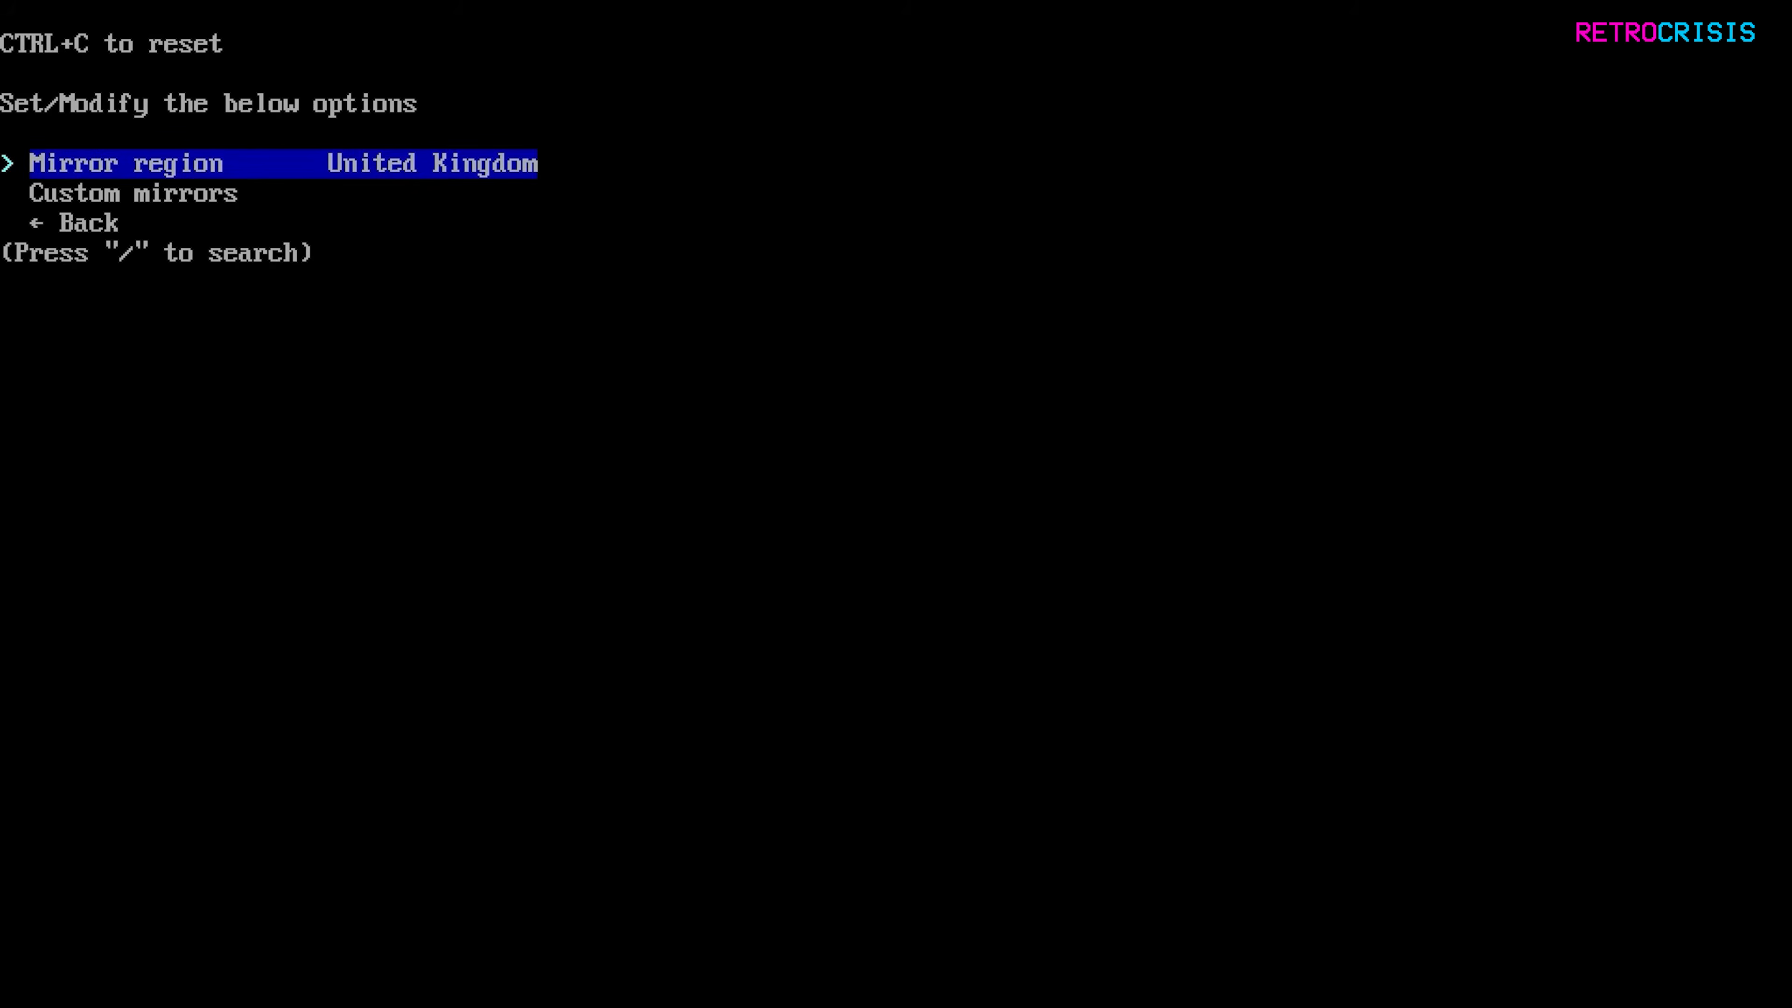
key(Down)
key(Down)
key(Return)
Set the keyboard layout in the locale settings to uk.
key(Down)
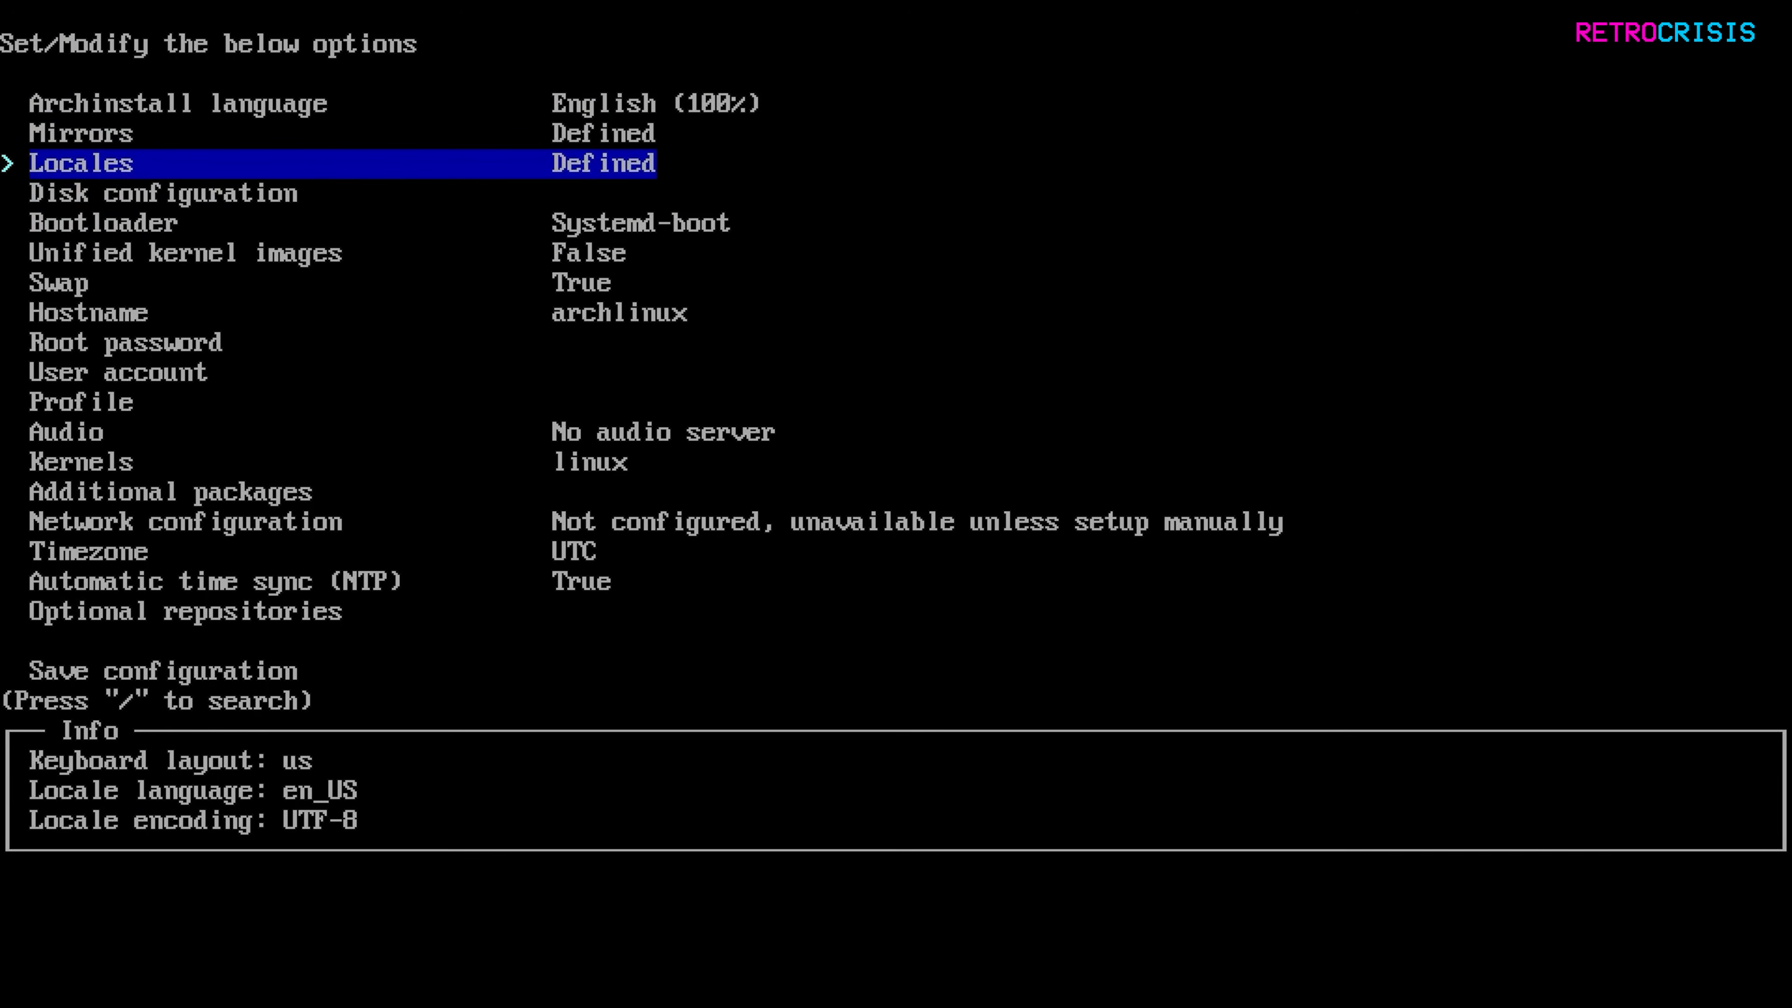
key(Return)
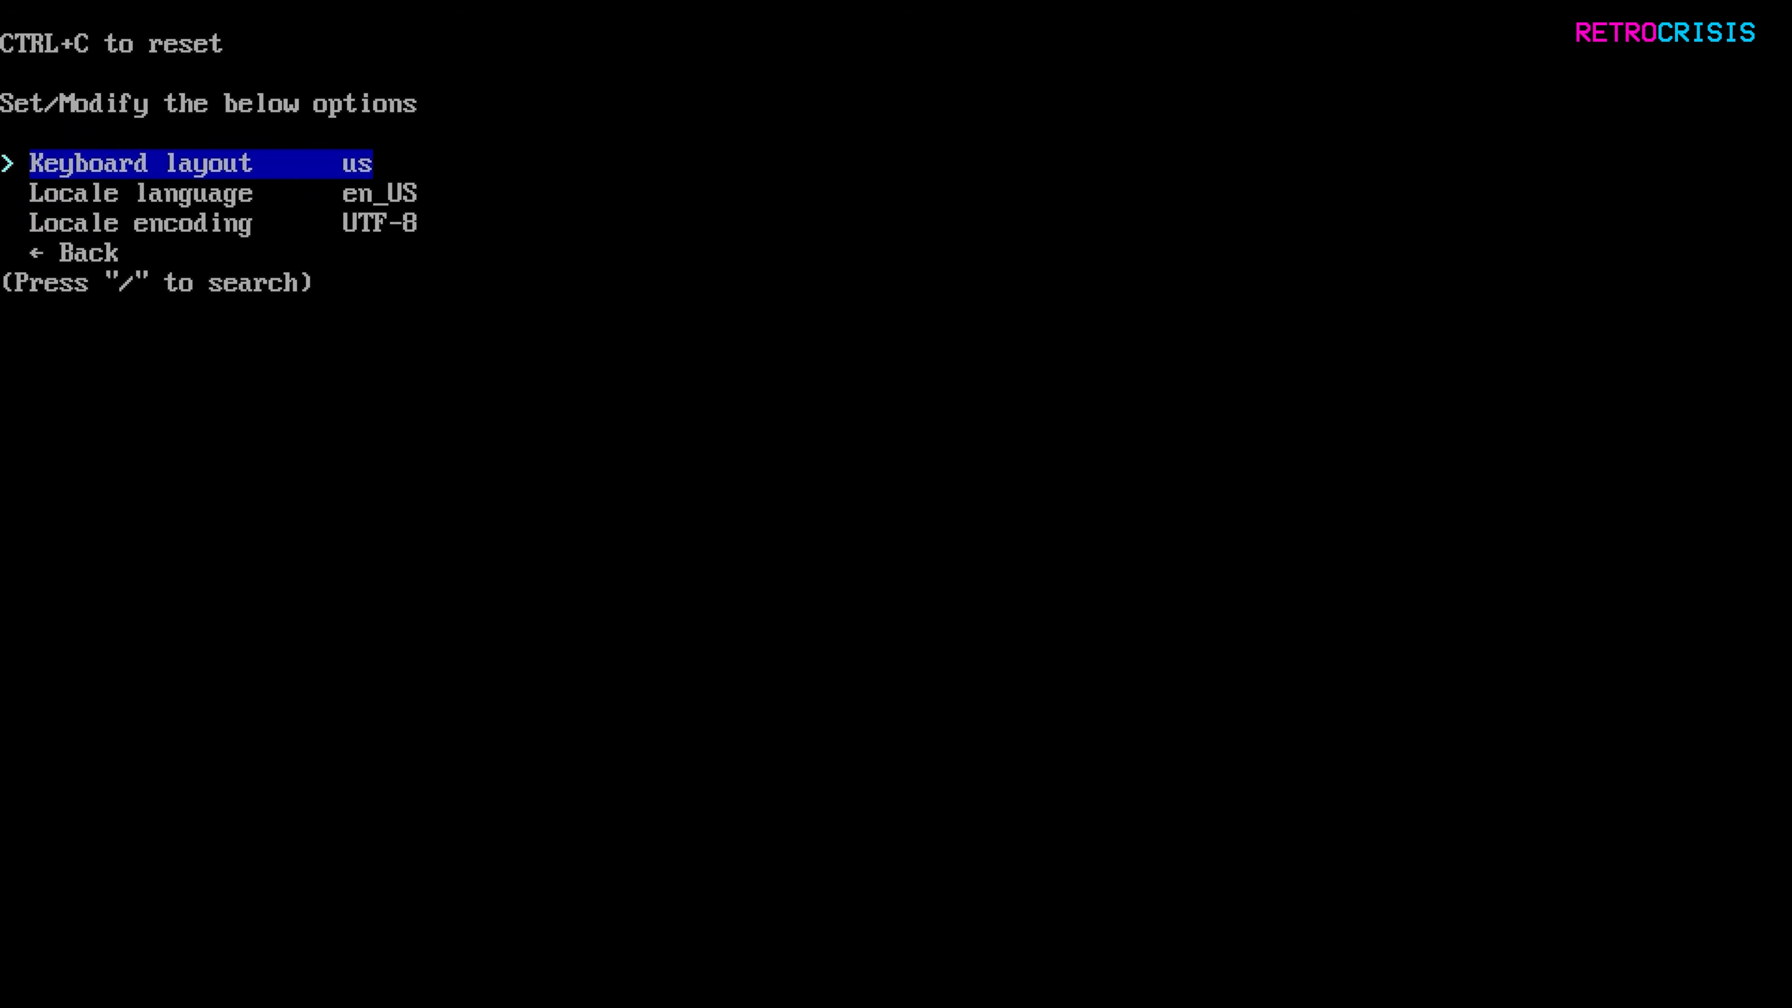
key(Return)
key(Up)
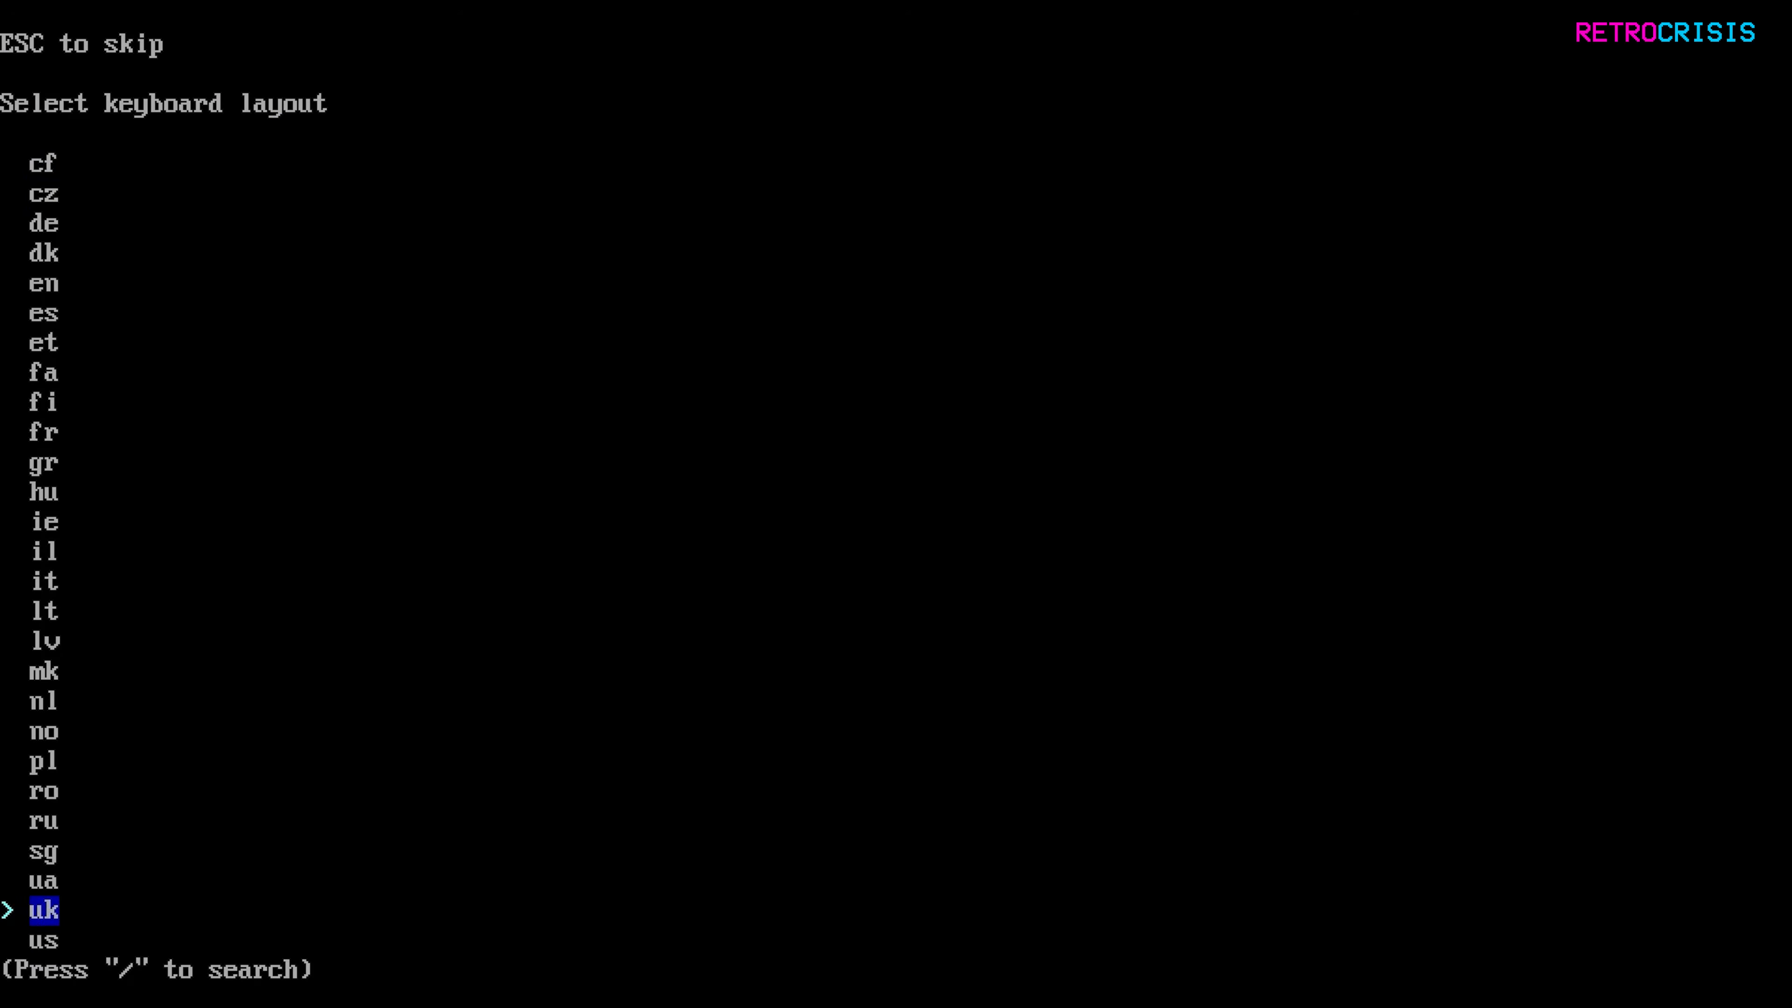
key(Return)
Set the locale language to en_GB and return to the main options list.
key(Down)
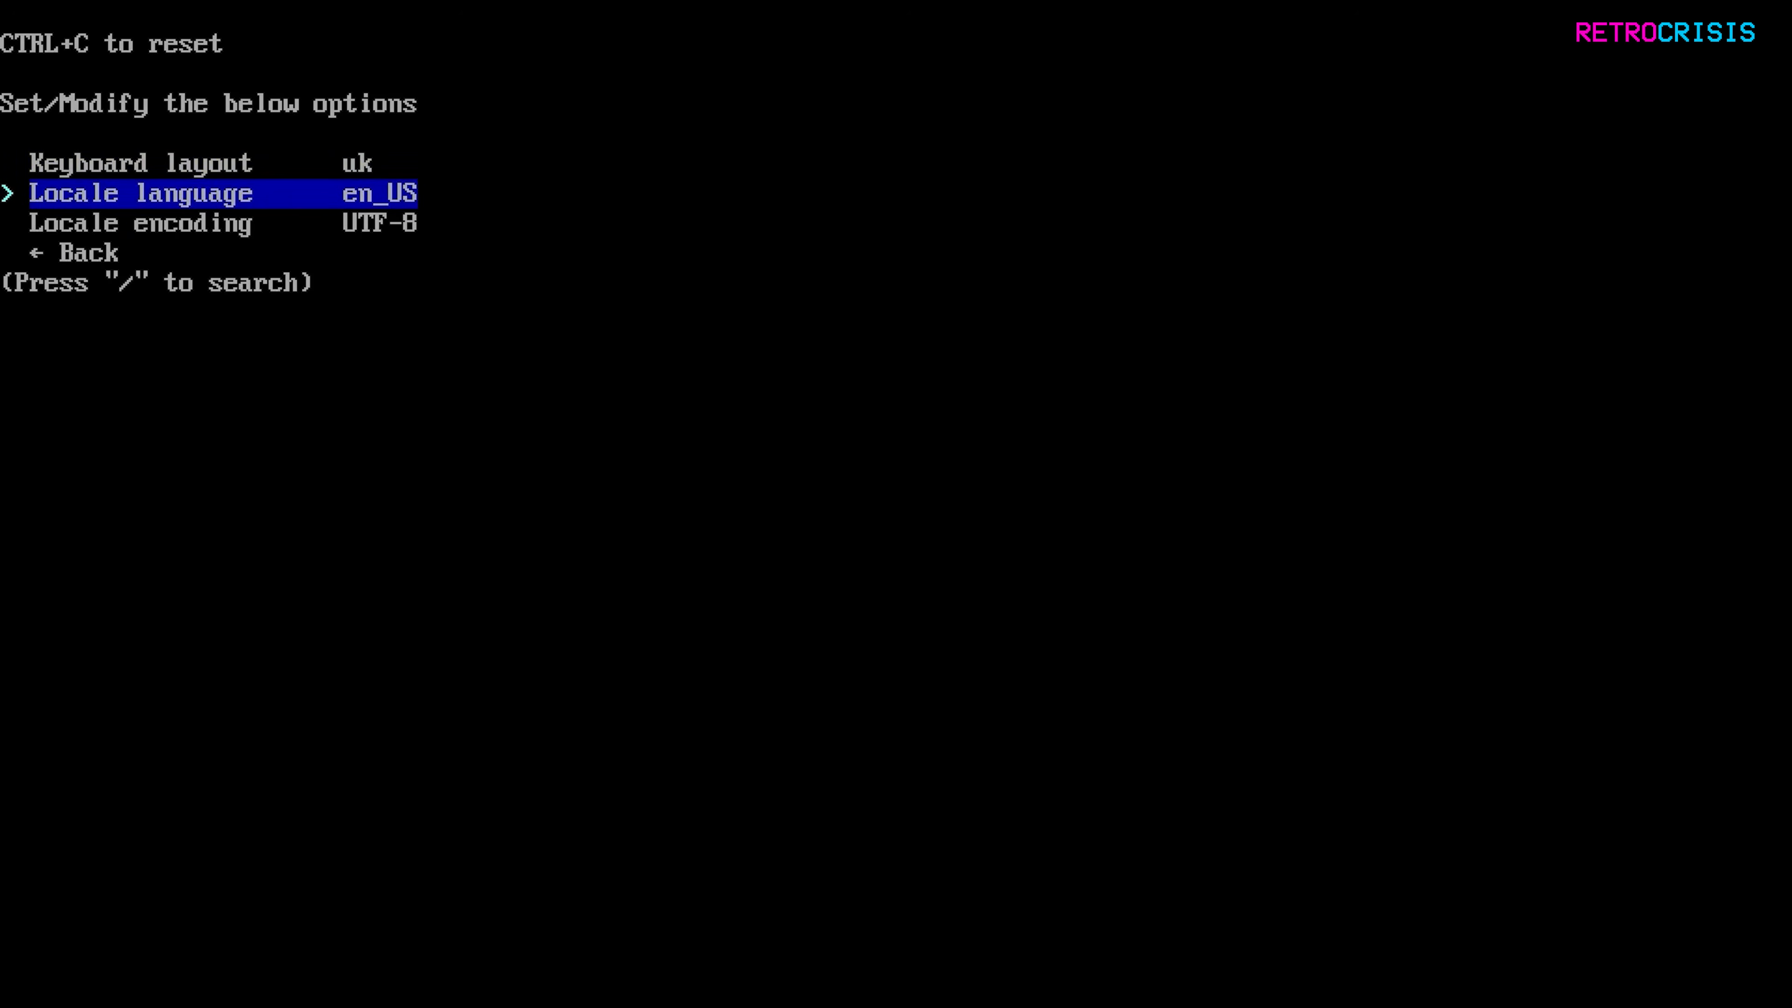
key(Return)
key(Up)
key(Up)
key(Up)
key(Up)
key(Up)
key(Up)
key(Up)
key(Up)
key(Up)
key(Up)
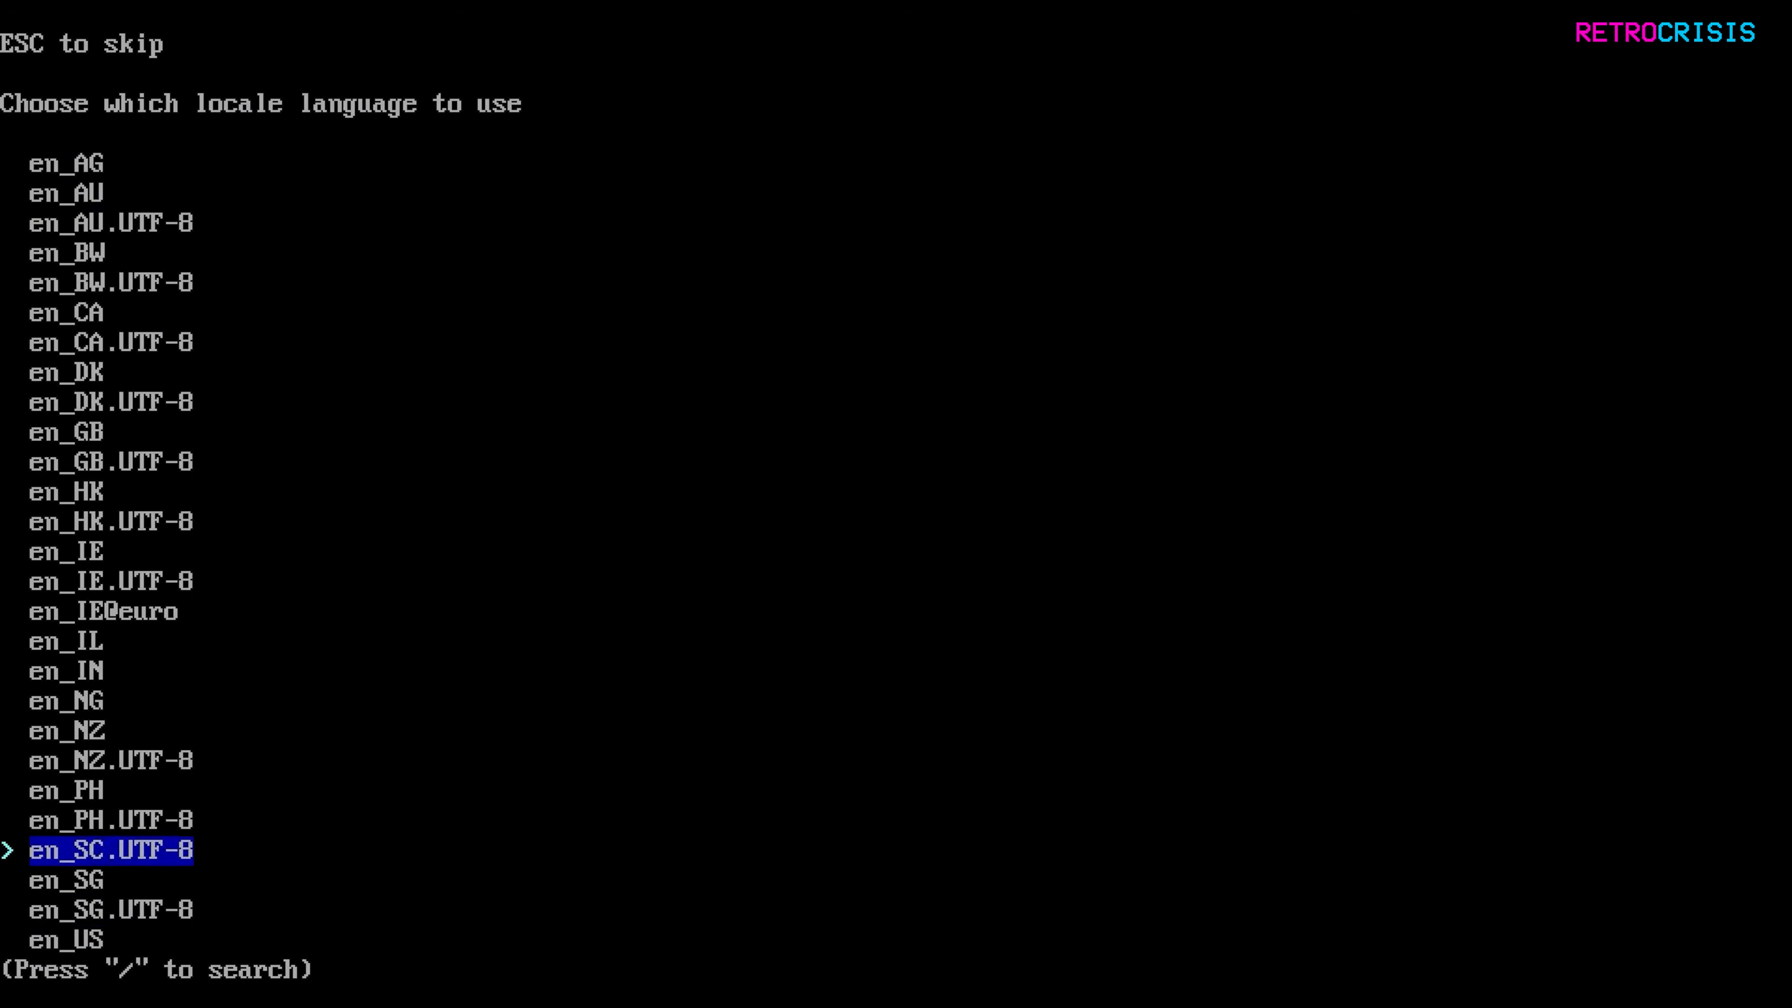
key(Up)
key(Up)
key(Up)
key(Up)
key(Up)
key(Up)
key(Up)
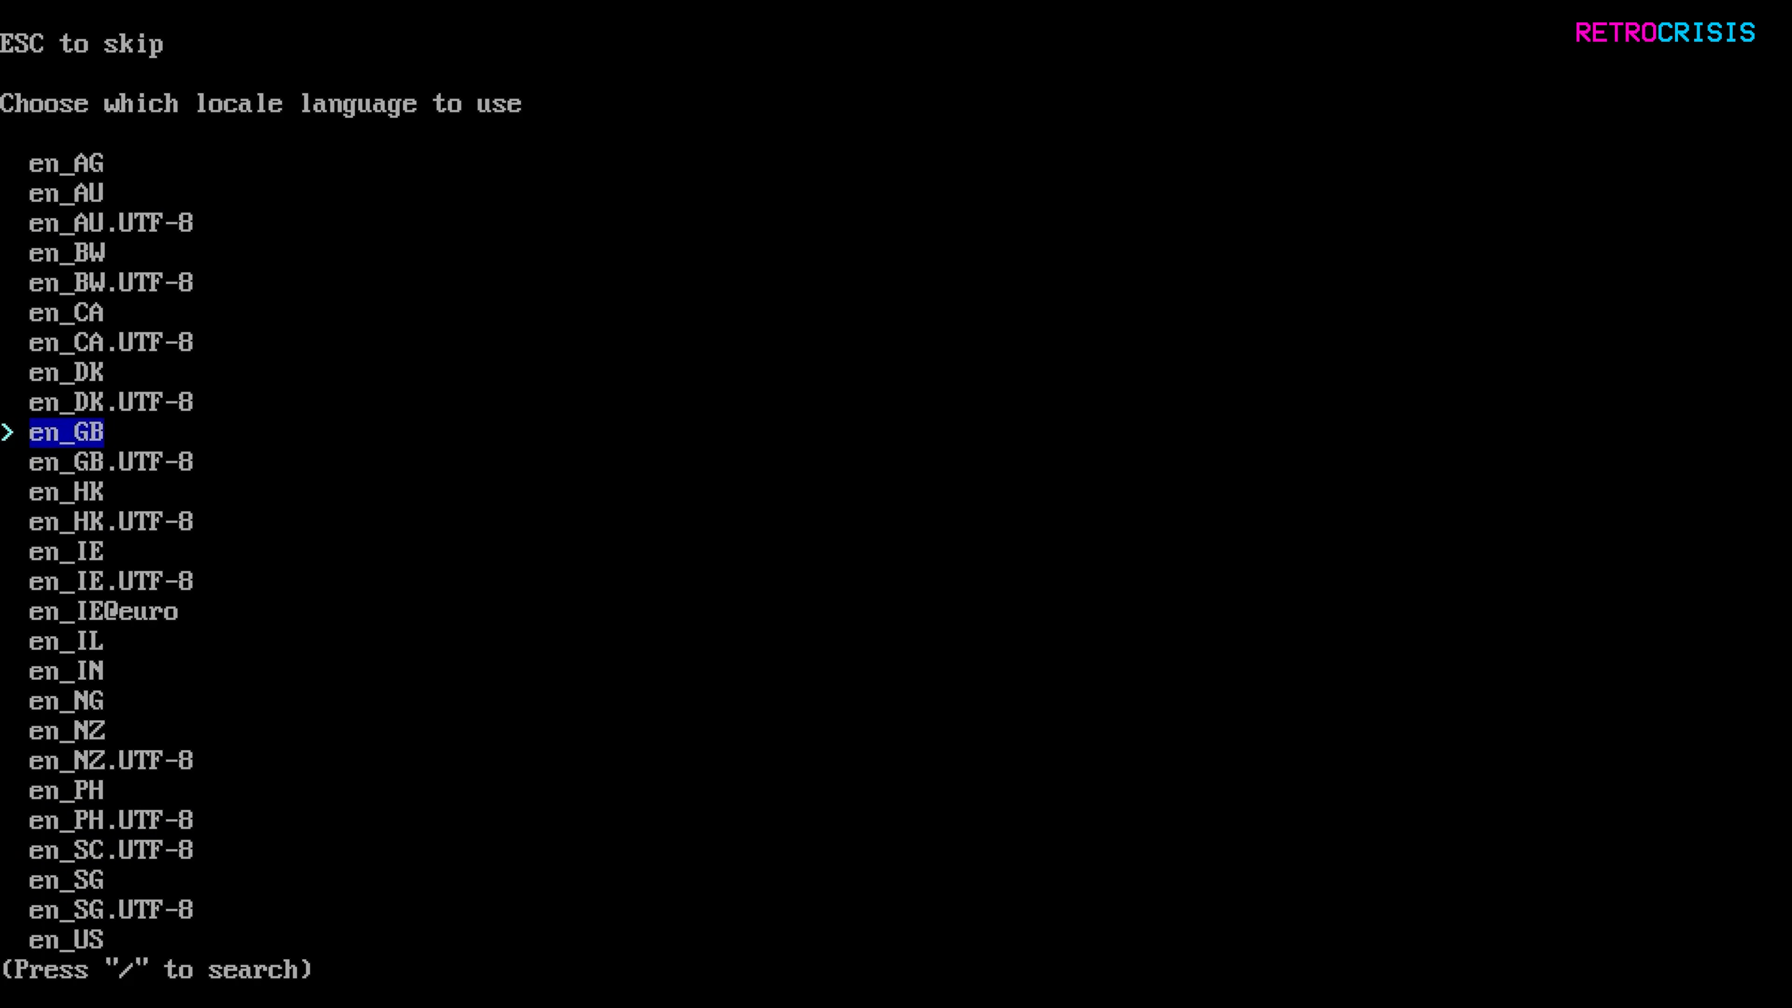
key(Return)
key(Down)
key(Down)
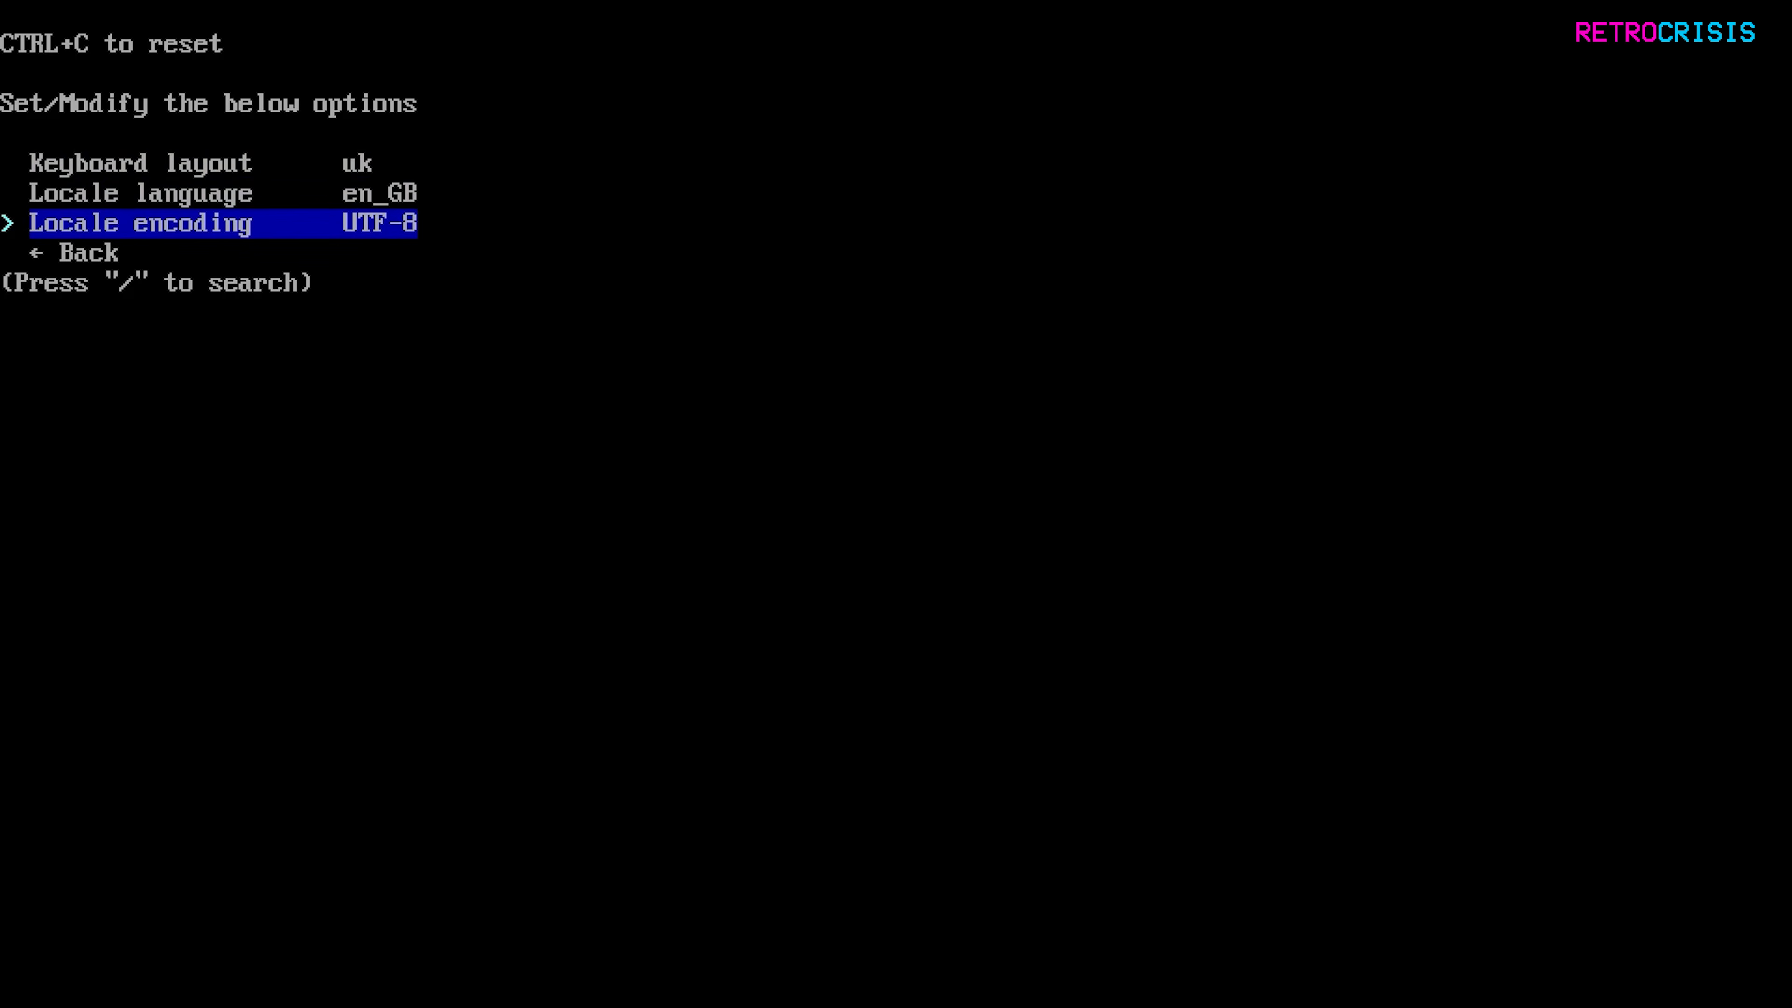
key(Down)
key(Return)
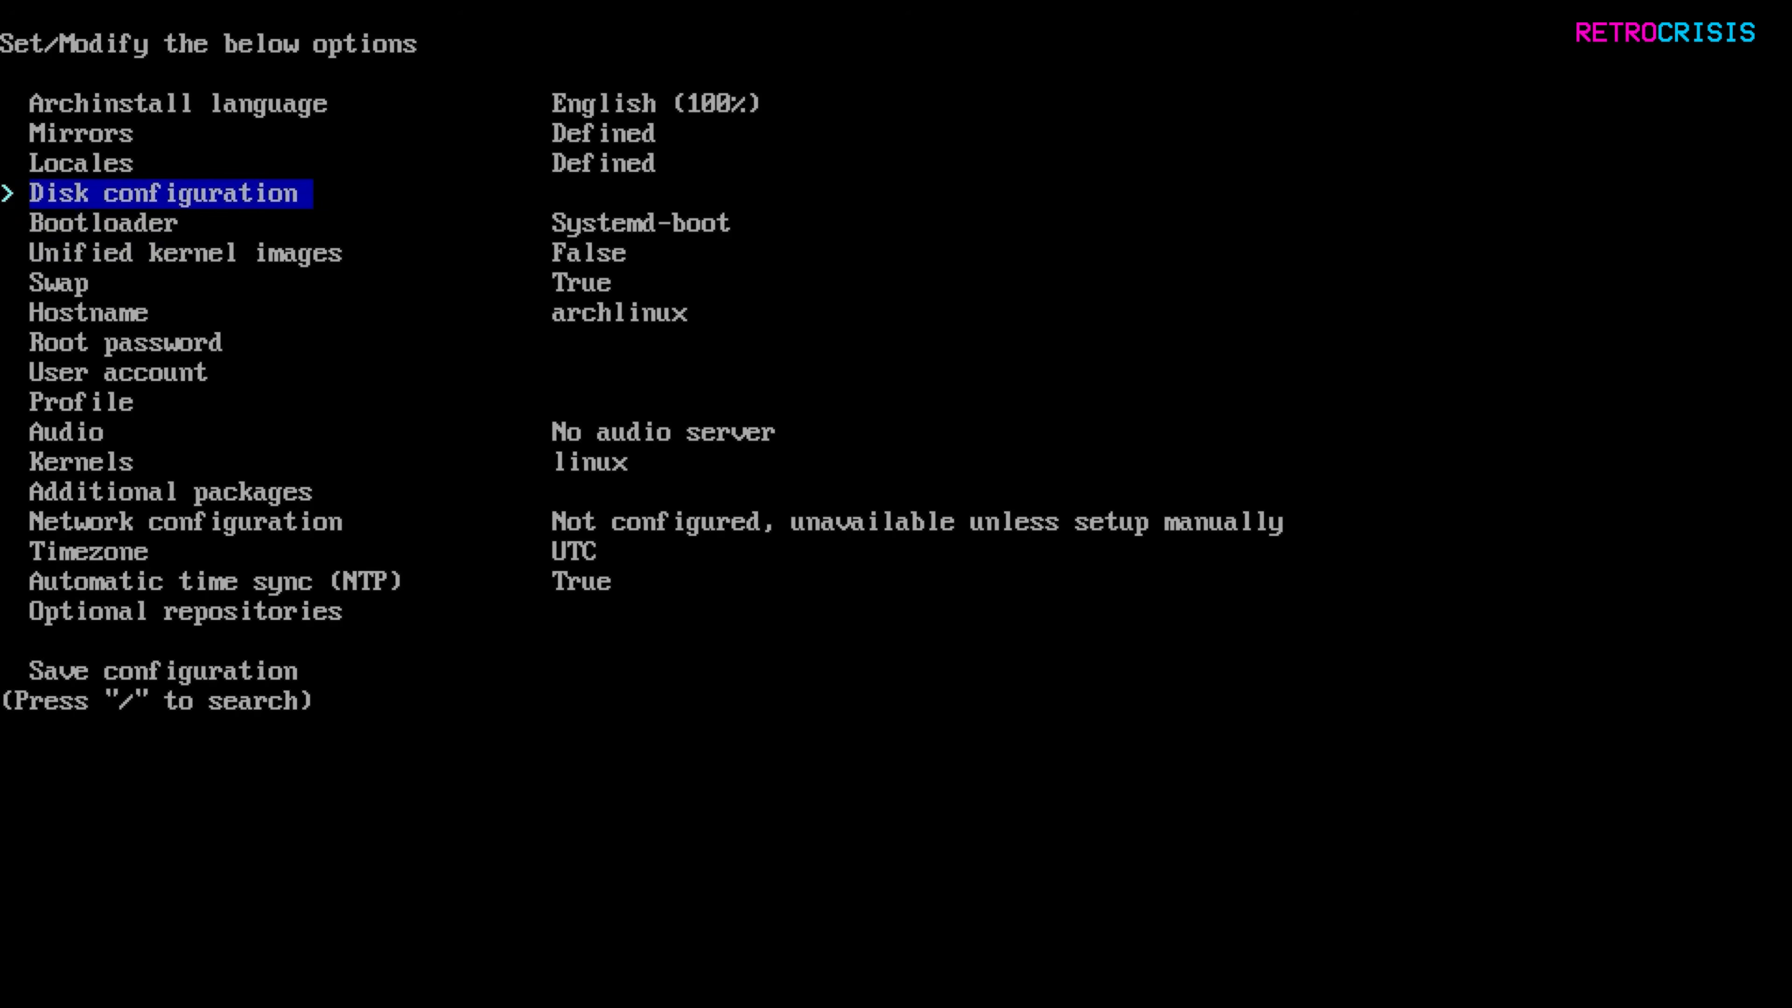
Configure disk partitioning with the best-effort default partition layout on the WD_BLACK SN770 1TB drive, /dev/nvme0n1.
key(Return)
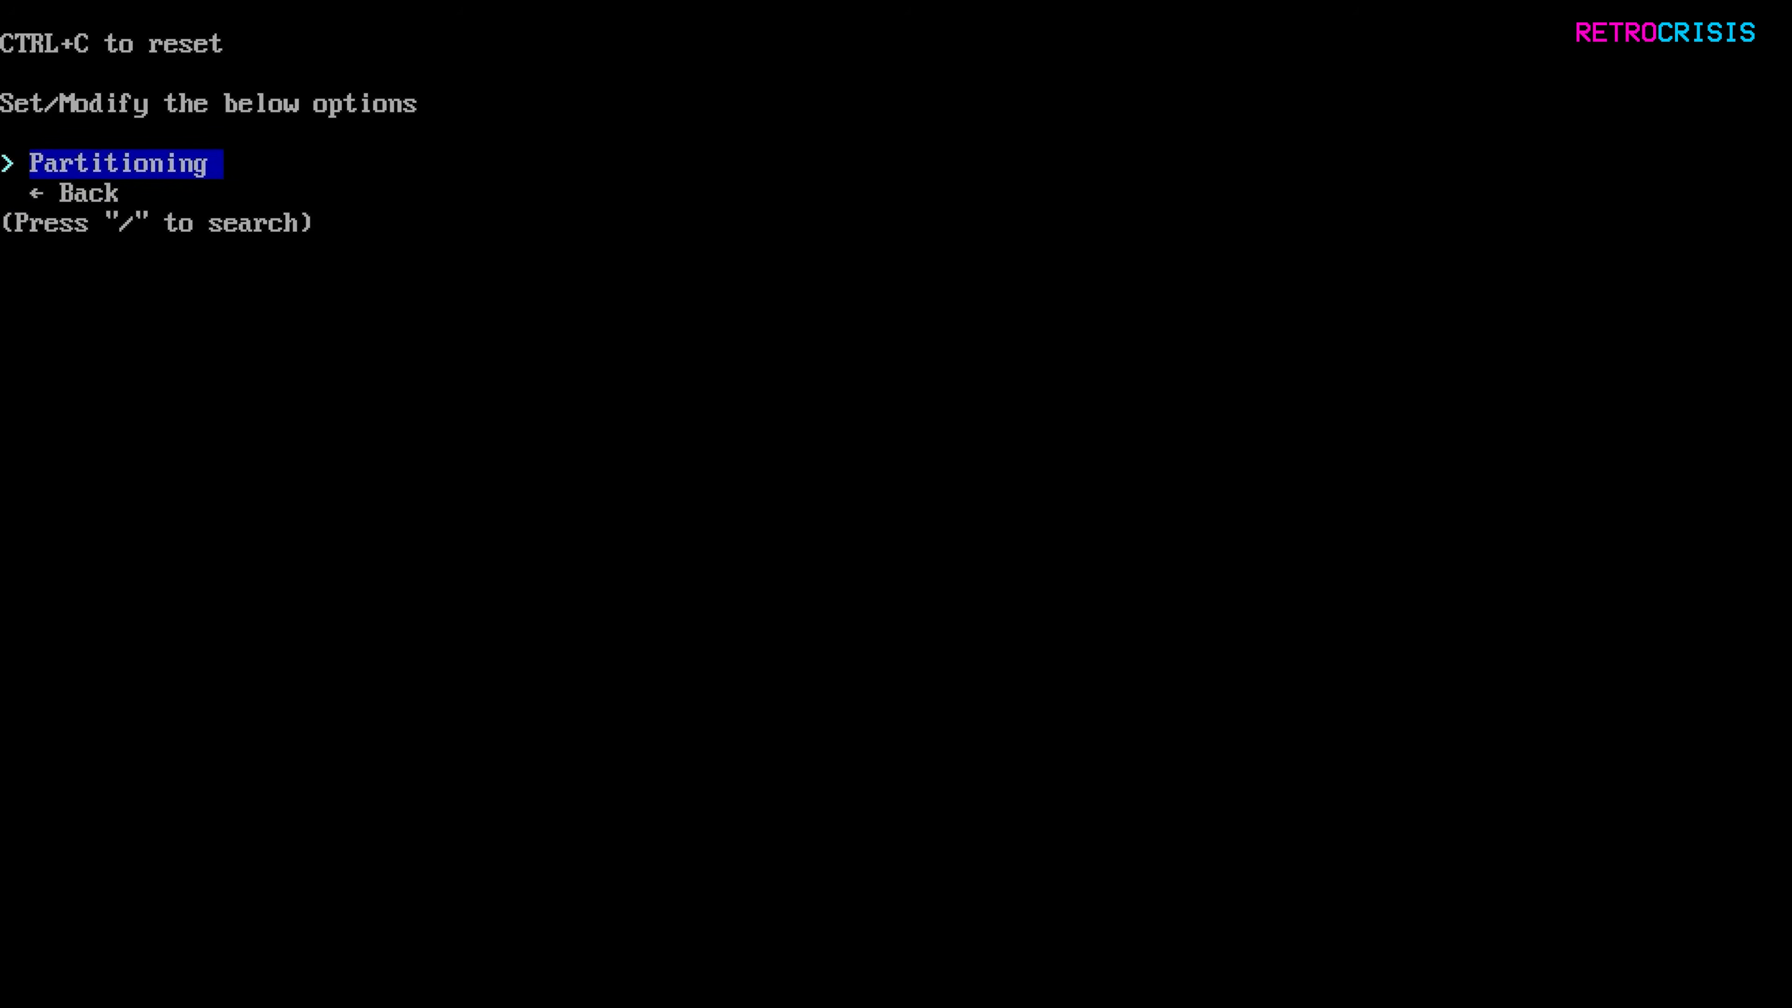
key(Return)
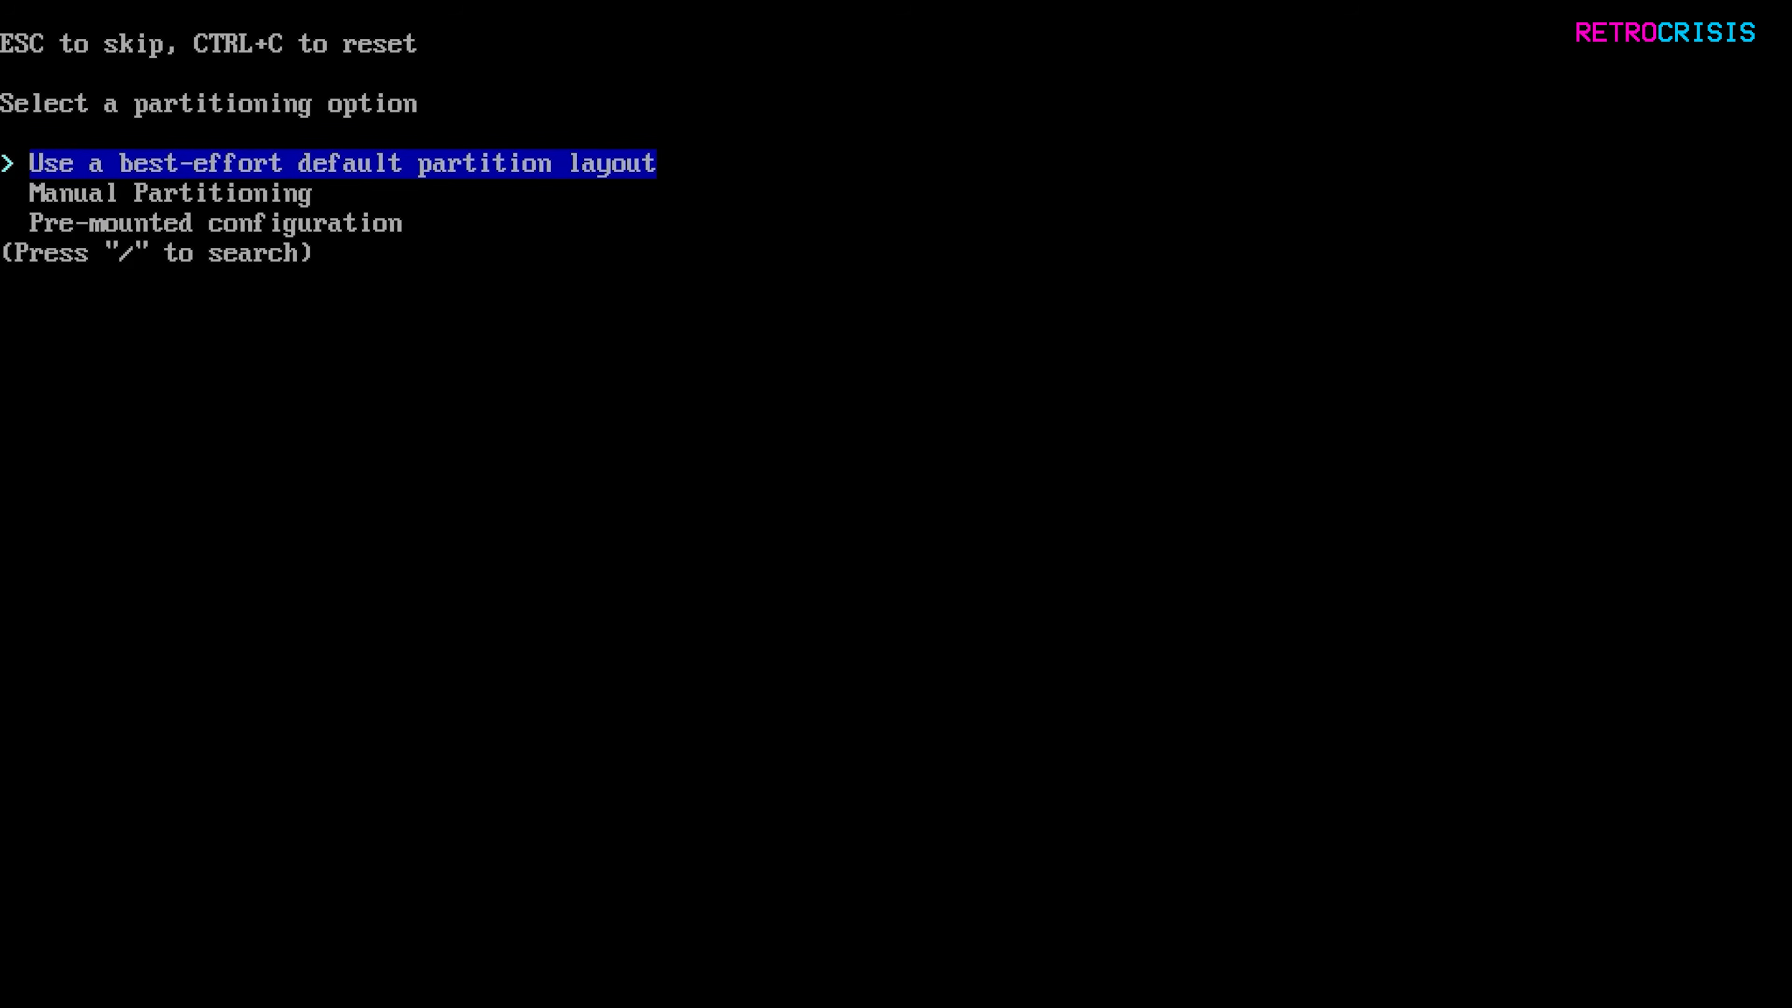
key(Return)
key(Down)
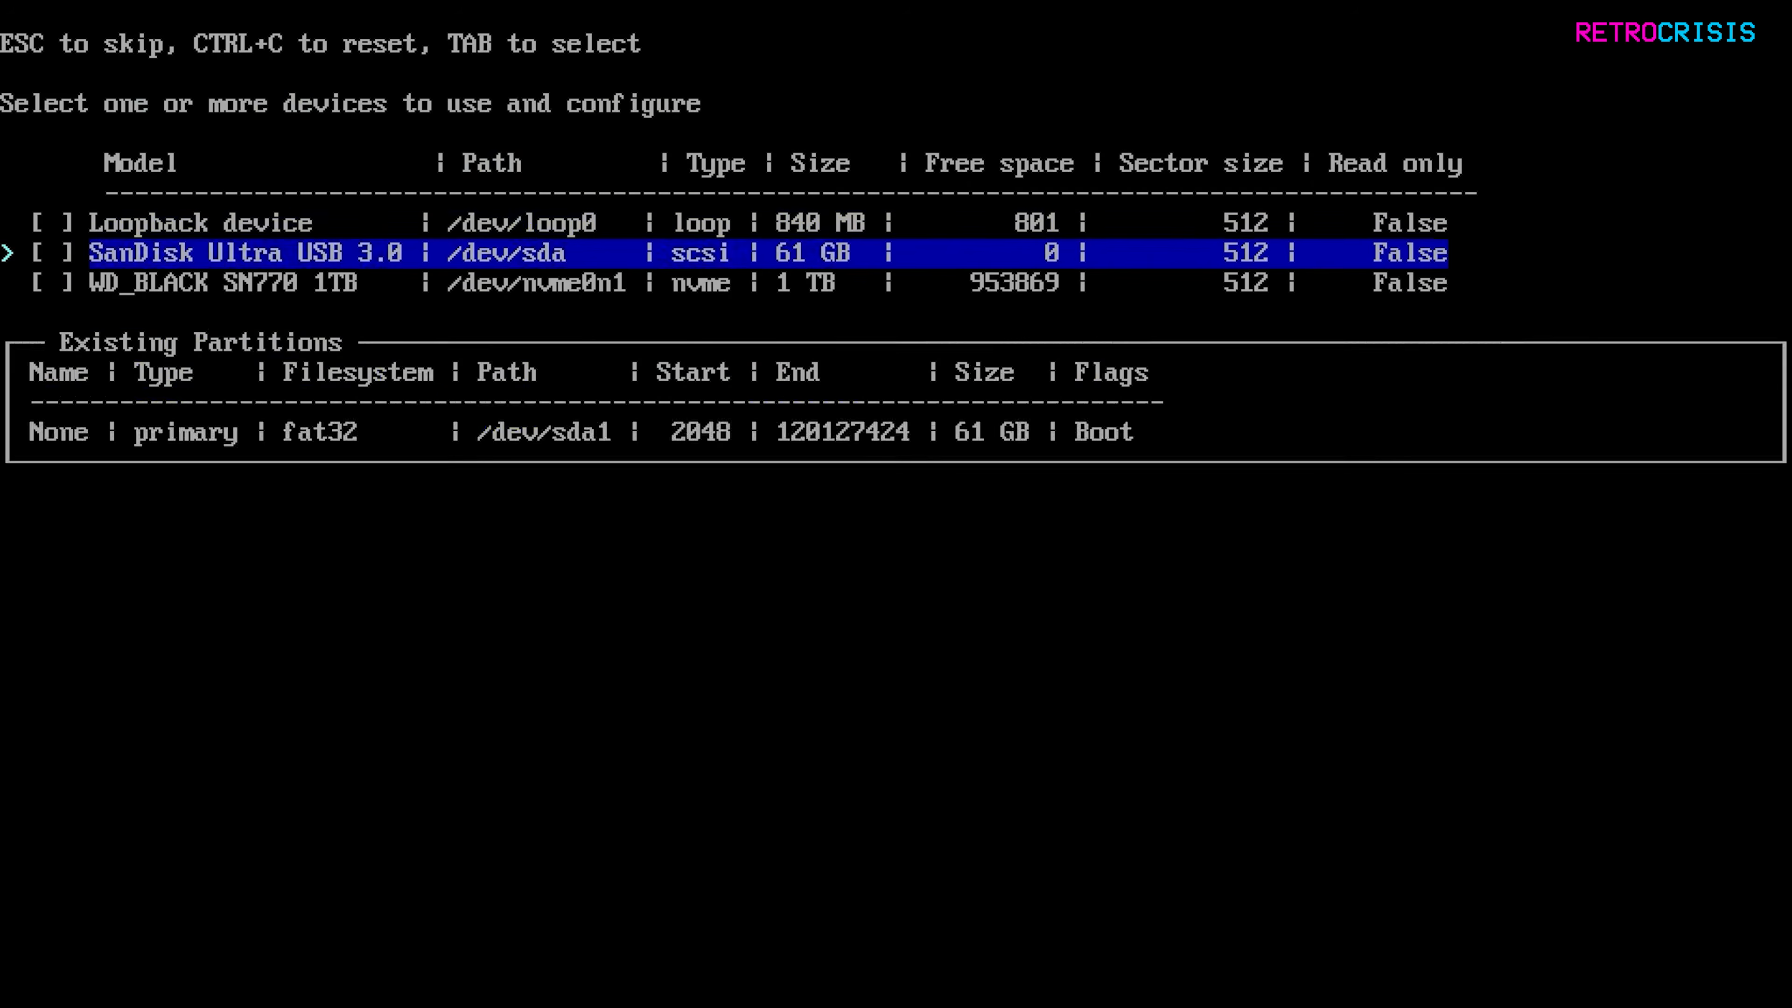
key(Down)
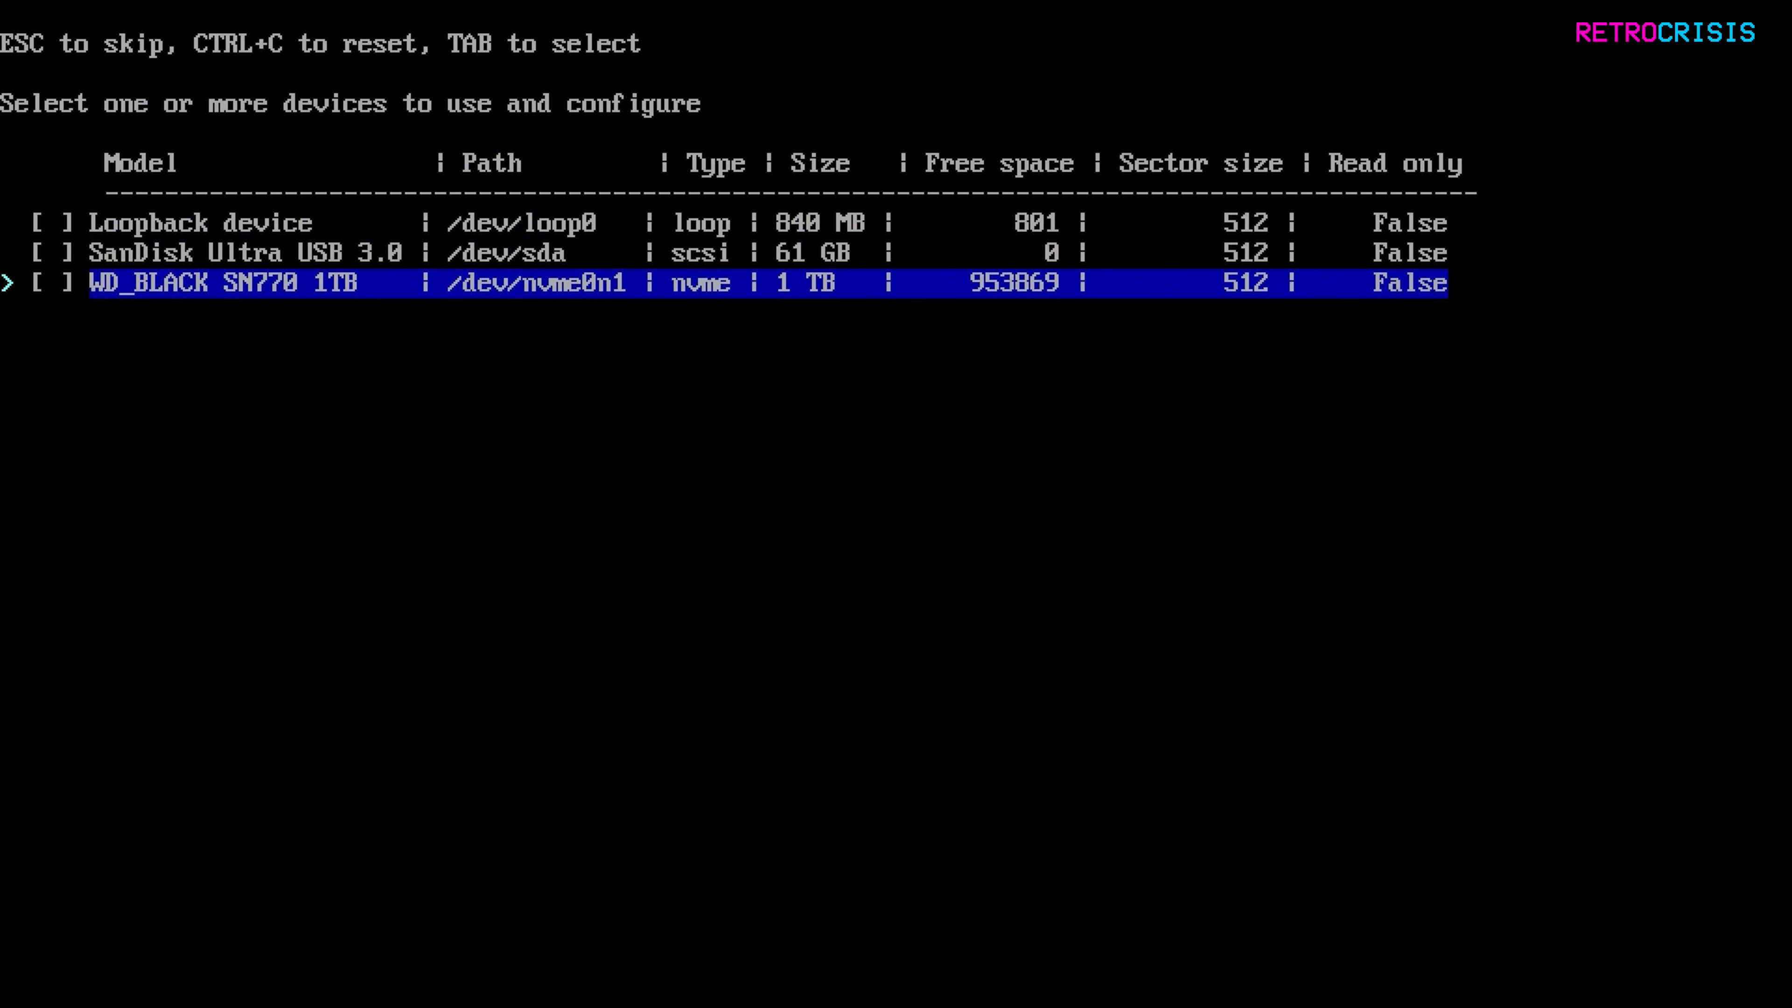
key(Return)
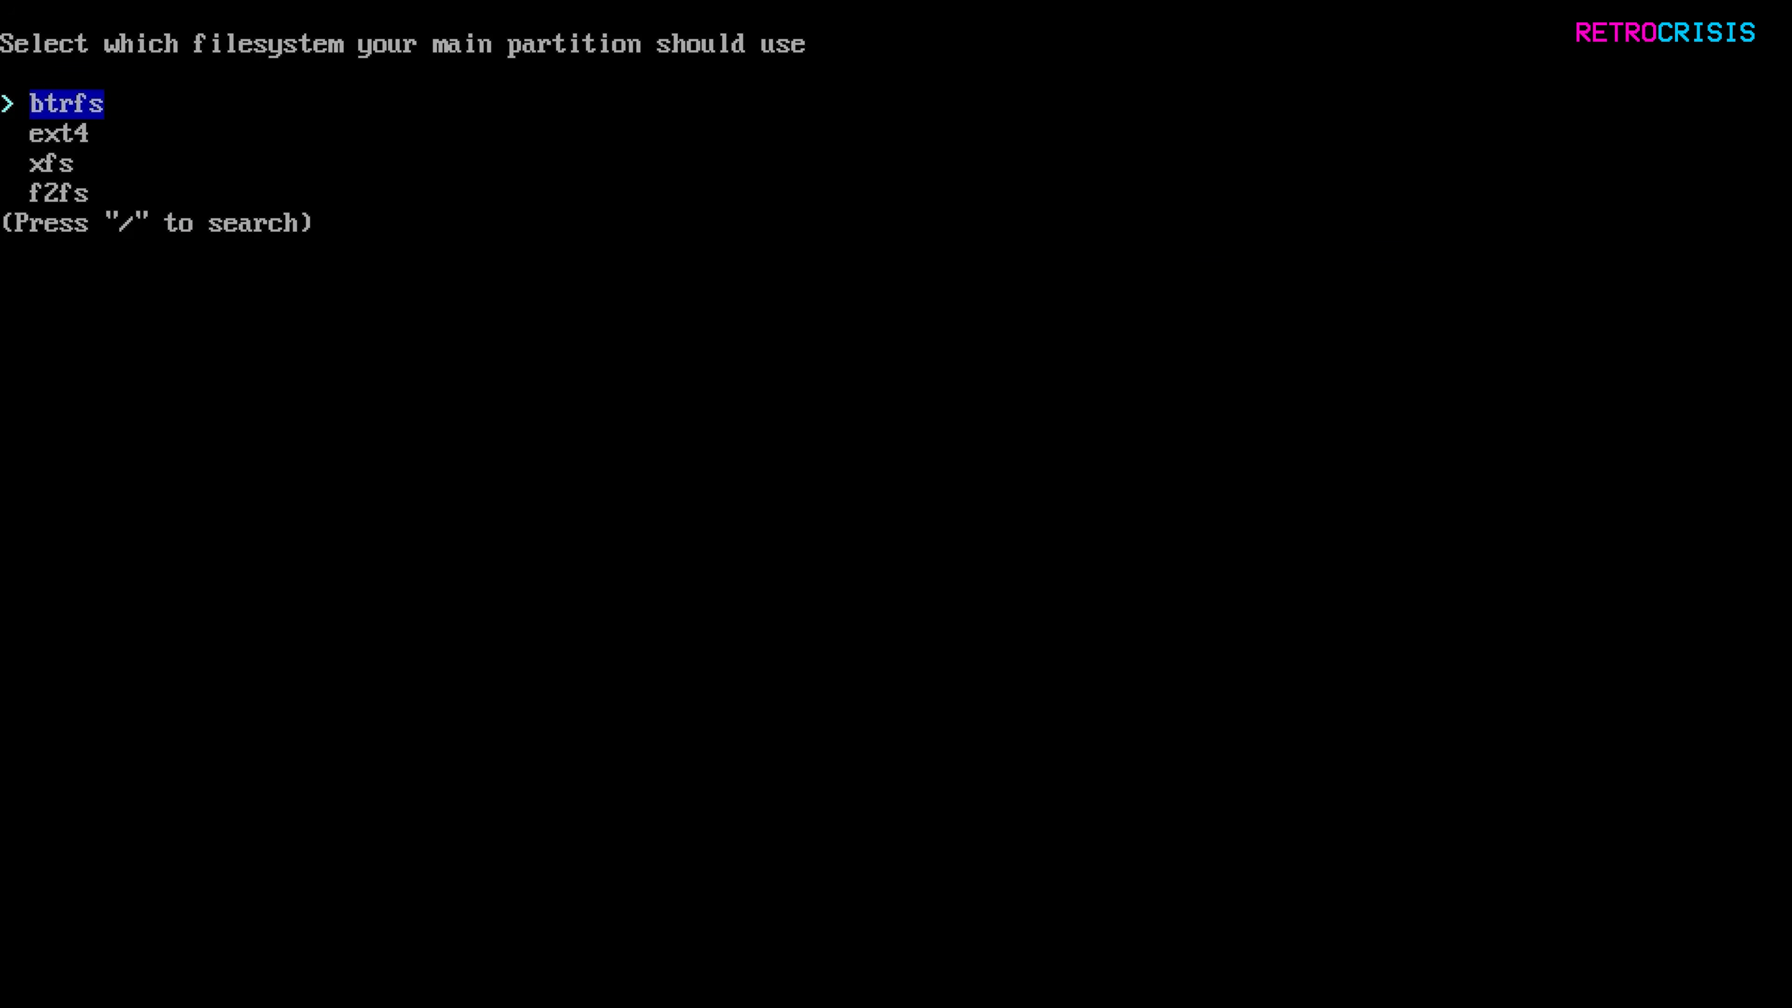
Choose btrfs for the main partition with default subvolumes and compression, and return to the main options list.
key(Return)
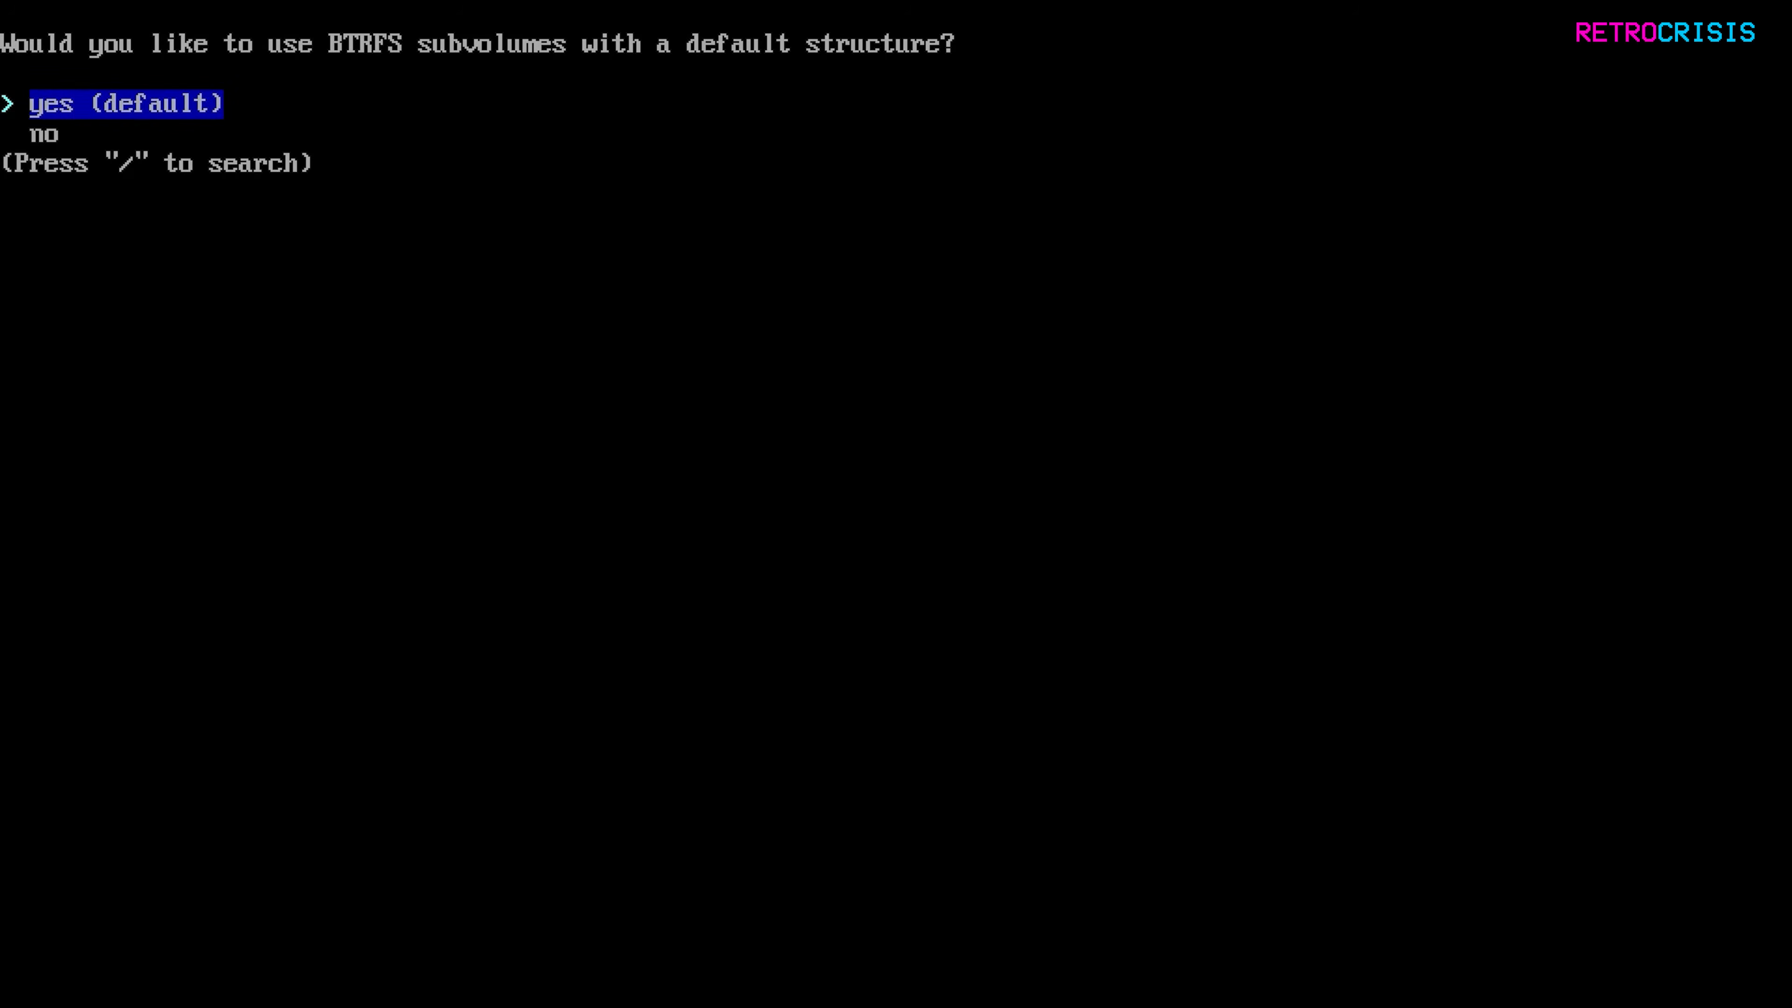
key(Return)
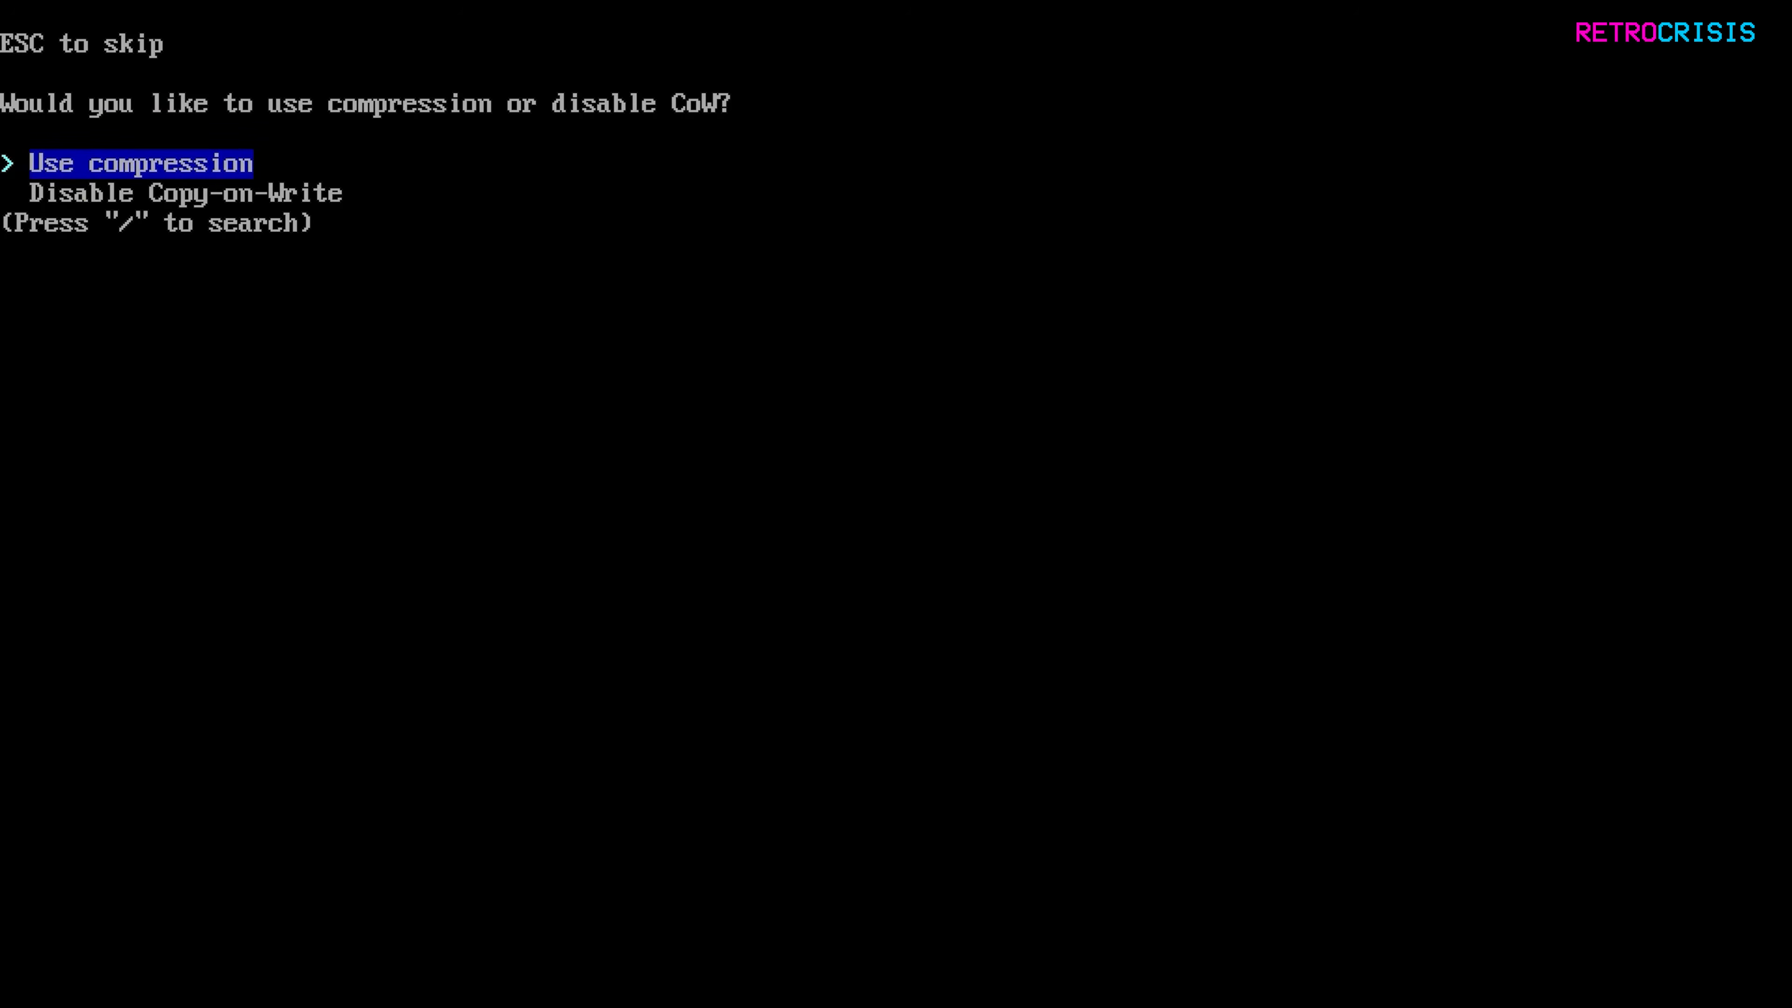
key(Return)
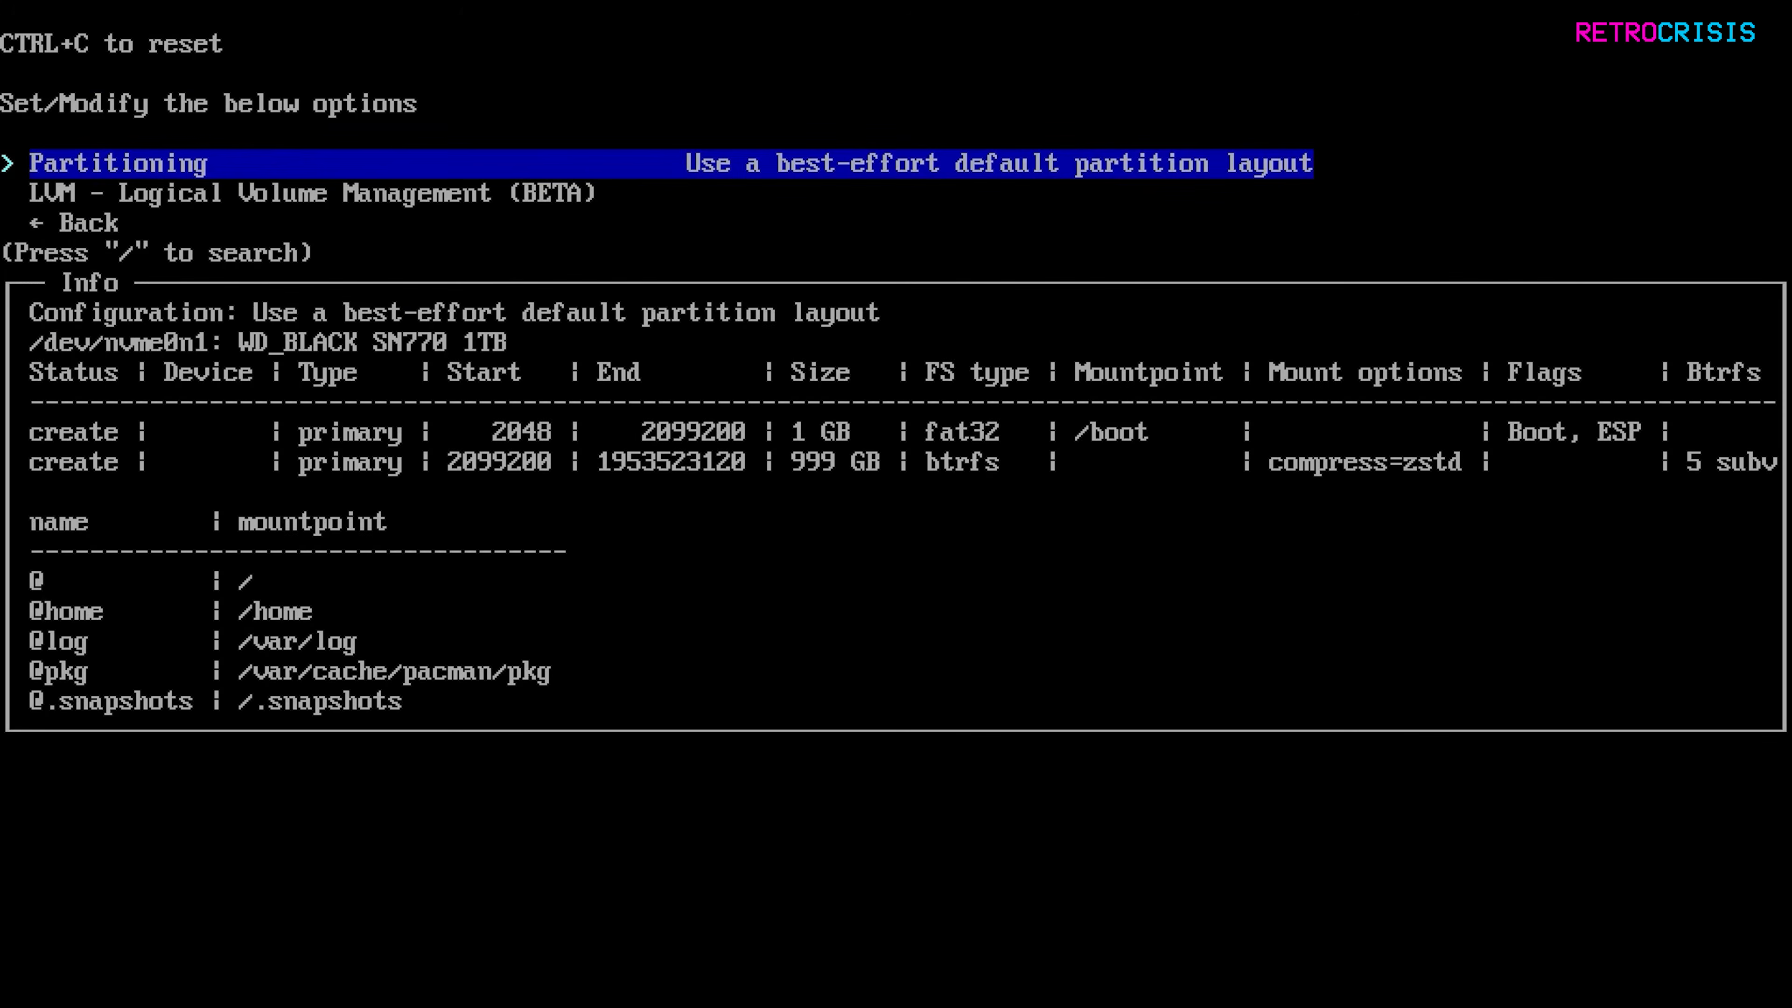
key(Down)
key(Down)
key(Return)
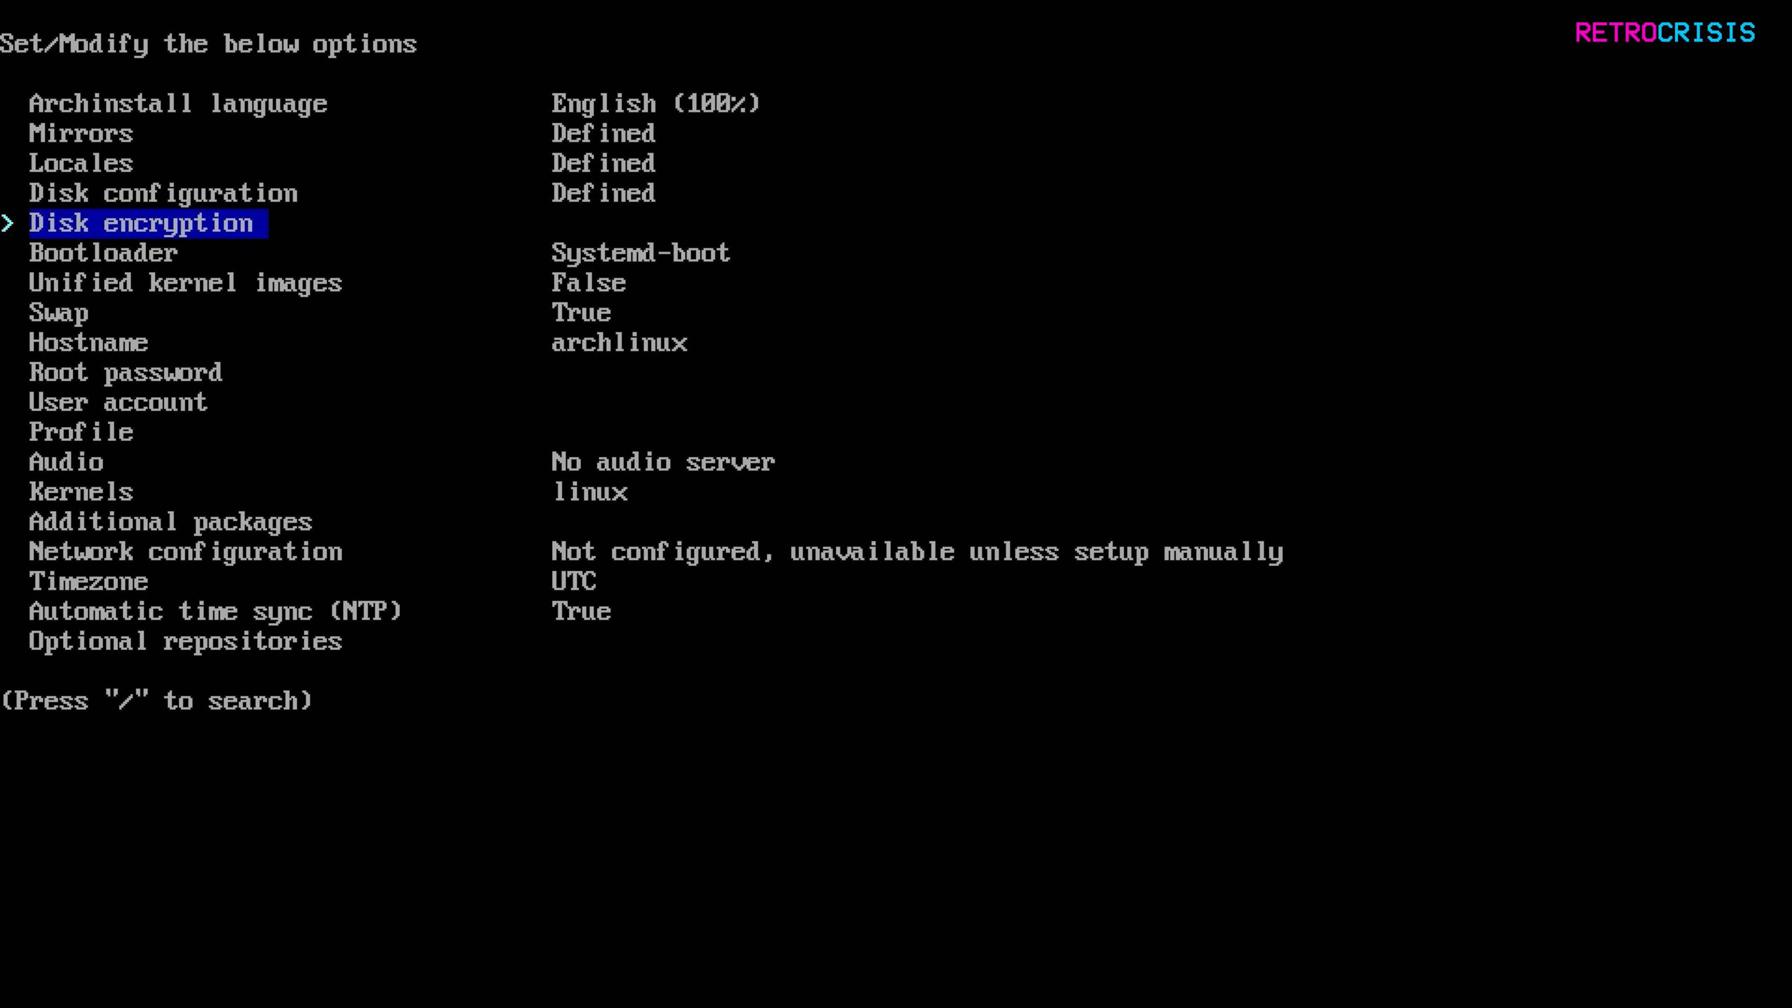
Leave disk encryption unconfigured and select Systemd-boot as the bootloader.
key(Down)
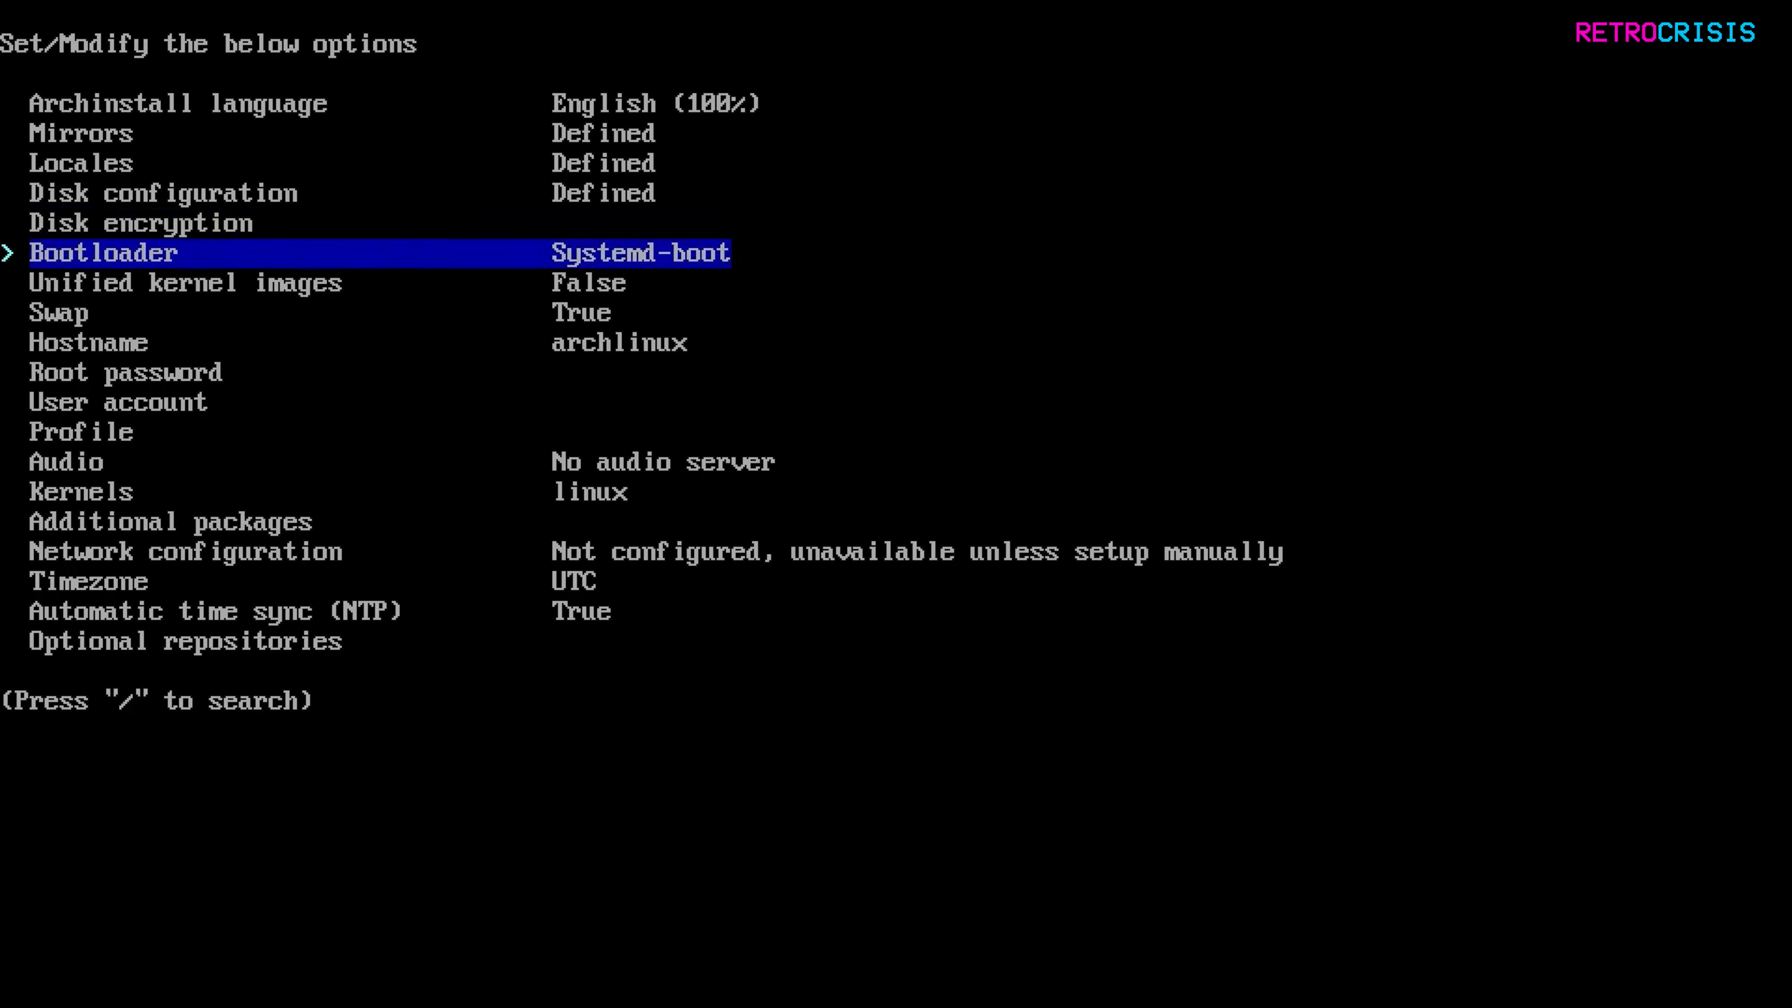
key(Return)
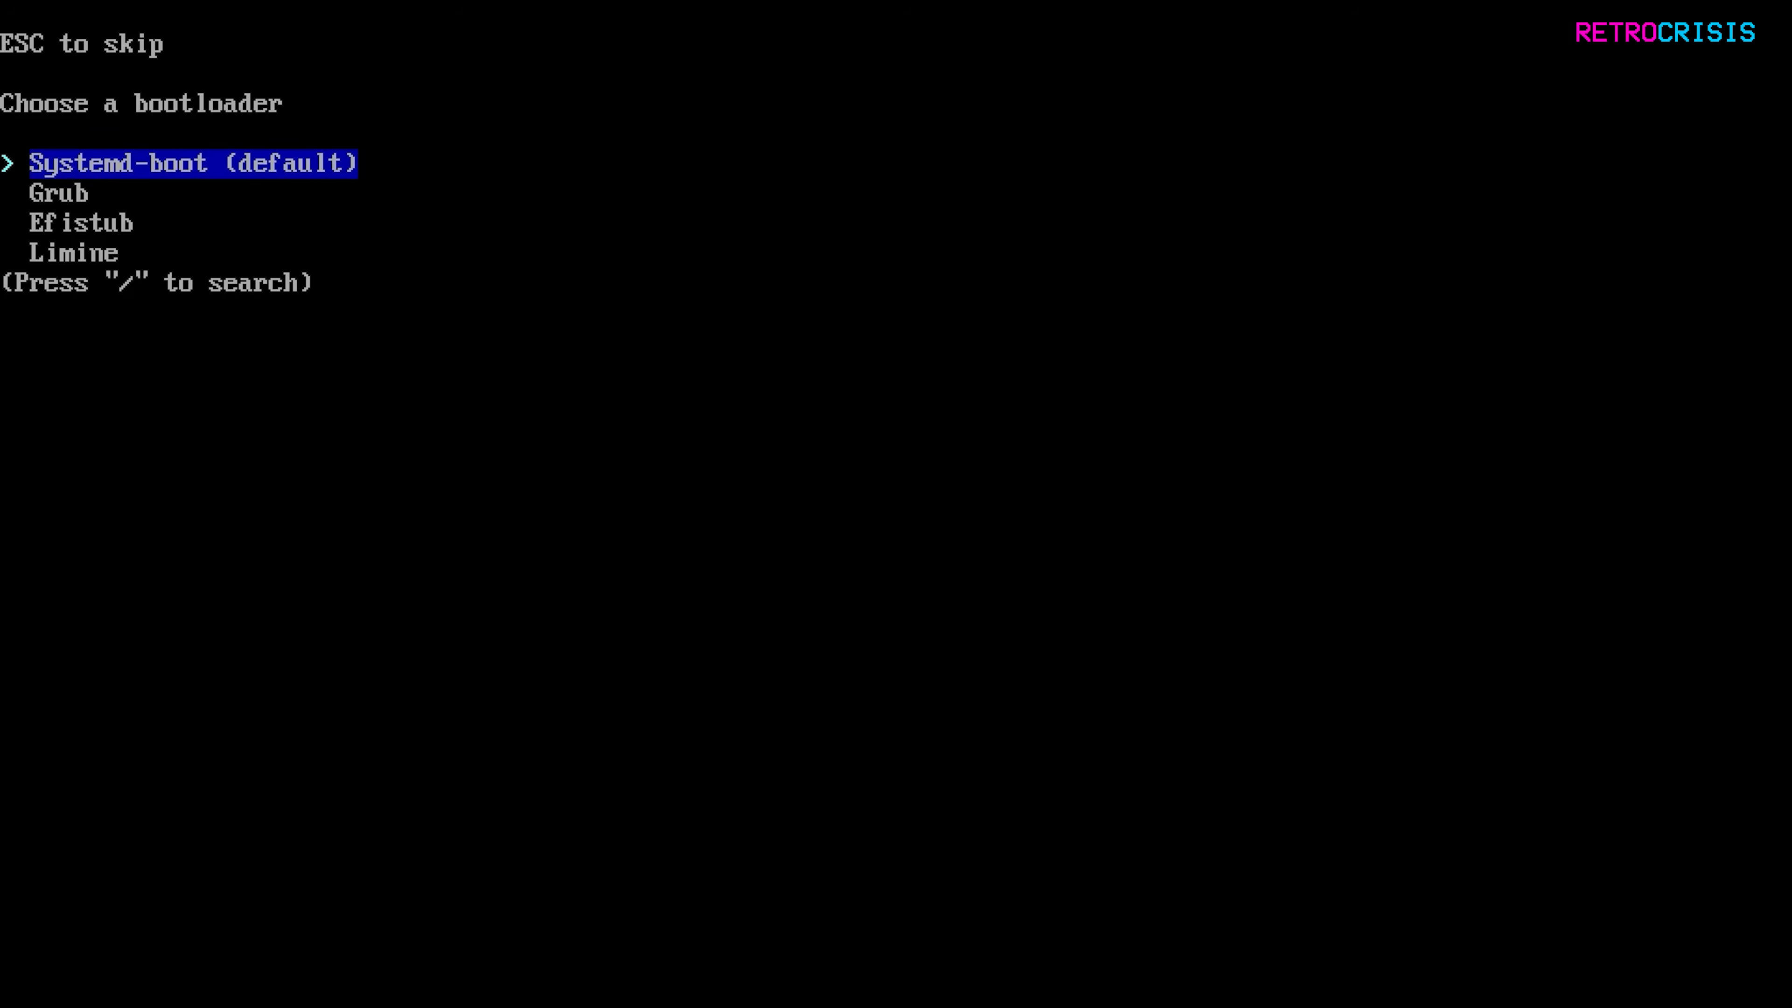
key(Return)
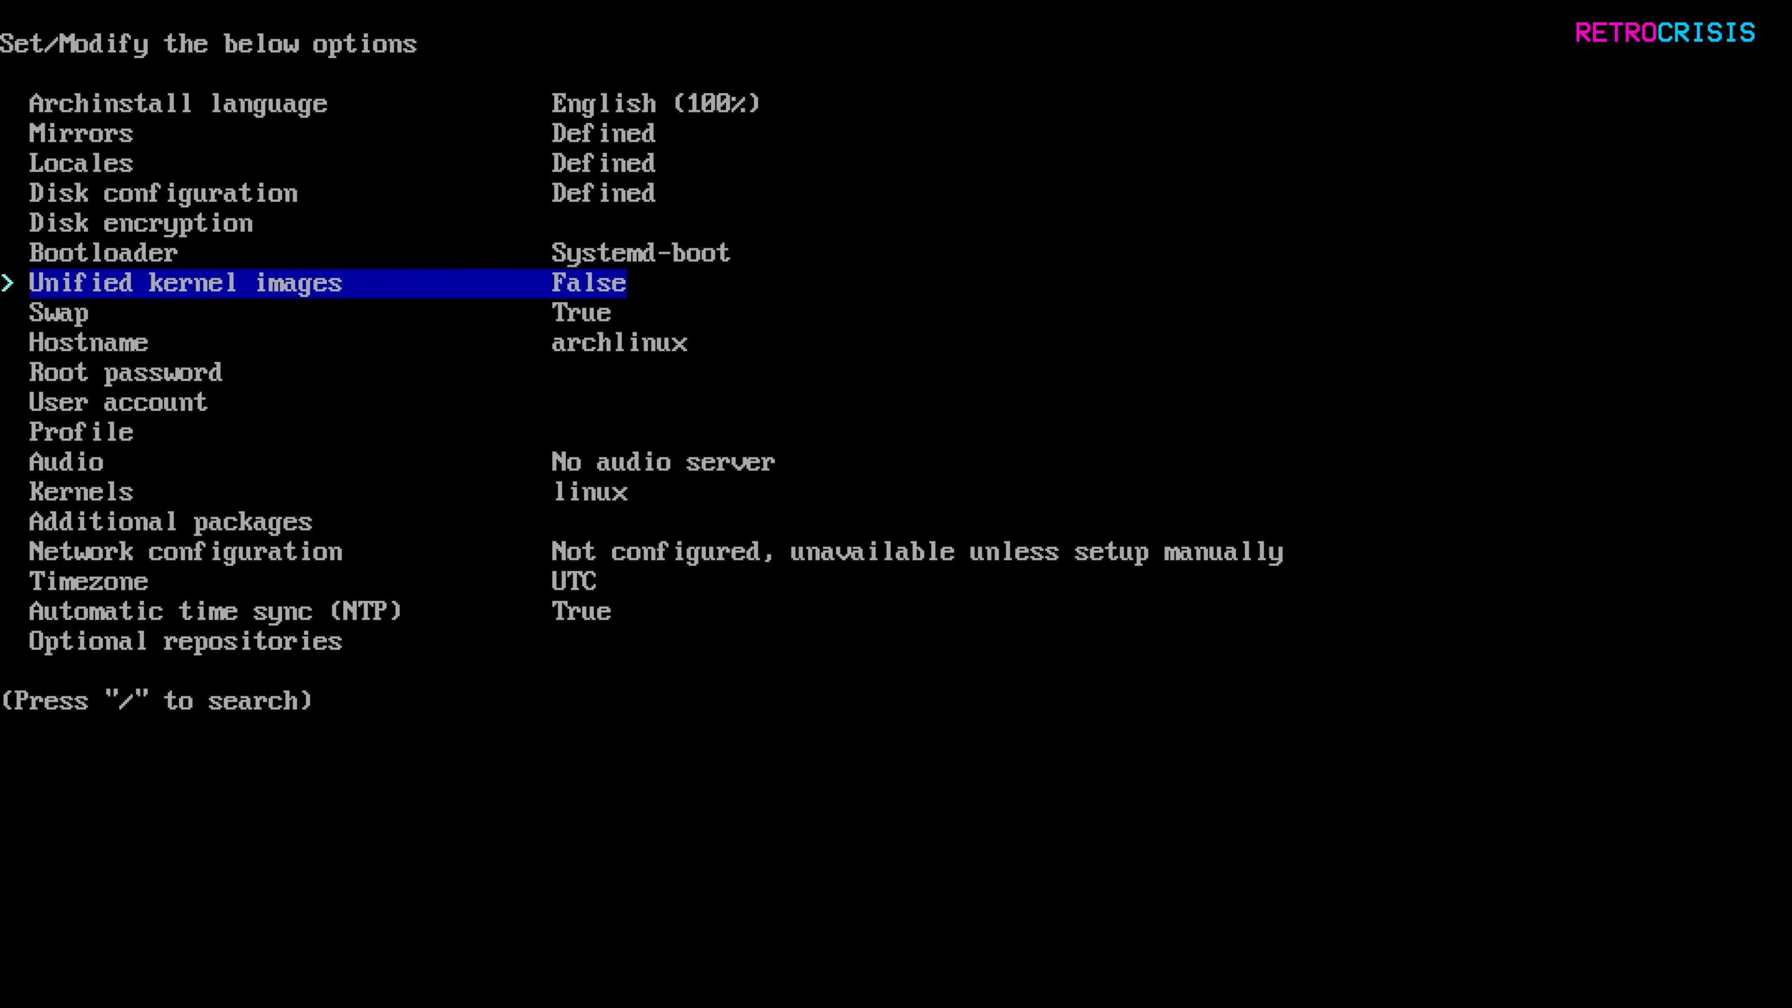
Keep the default swap and hostname settings, and enter and verify the root password.
key(Down)
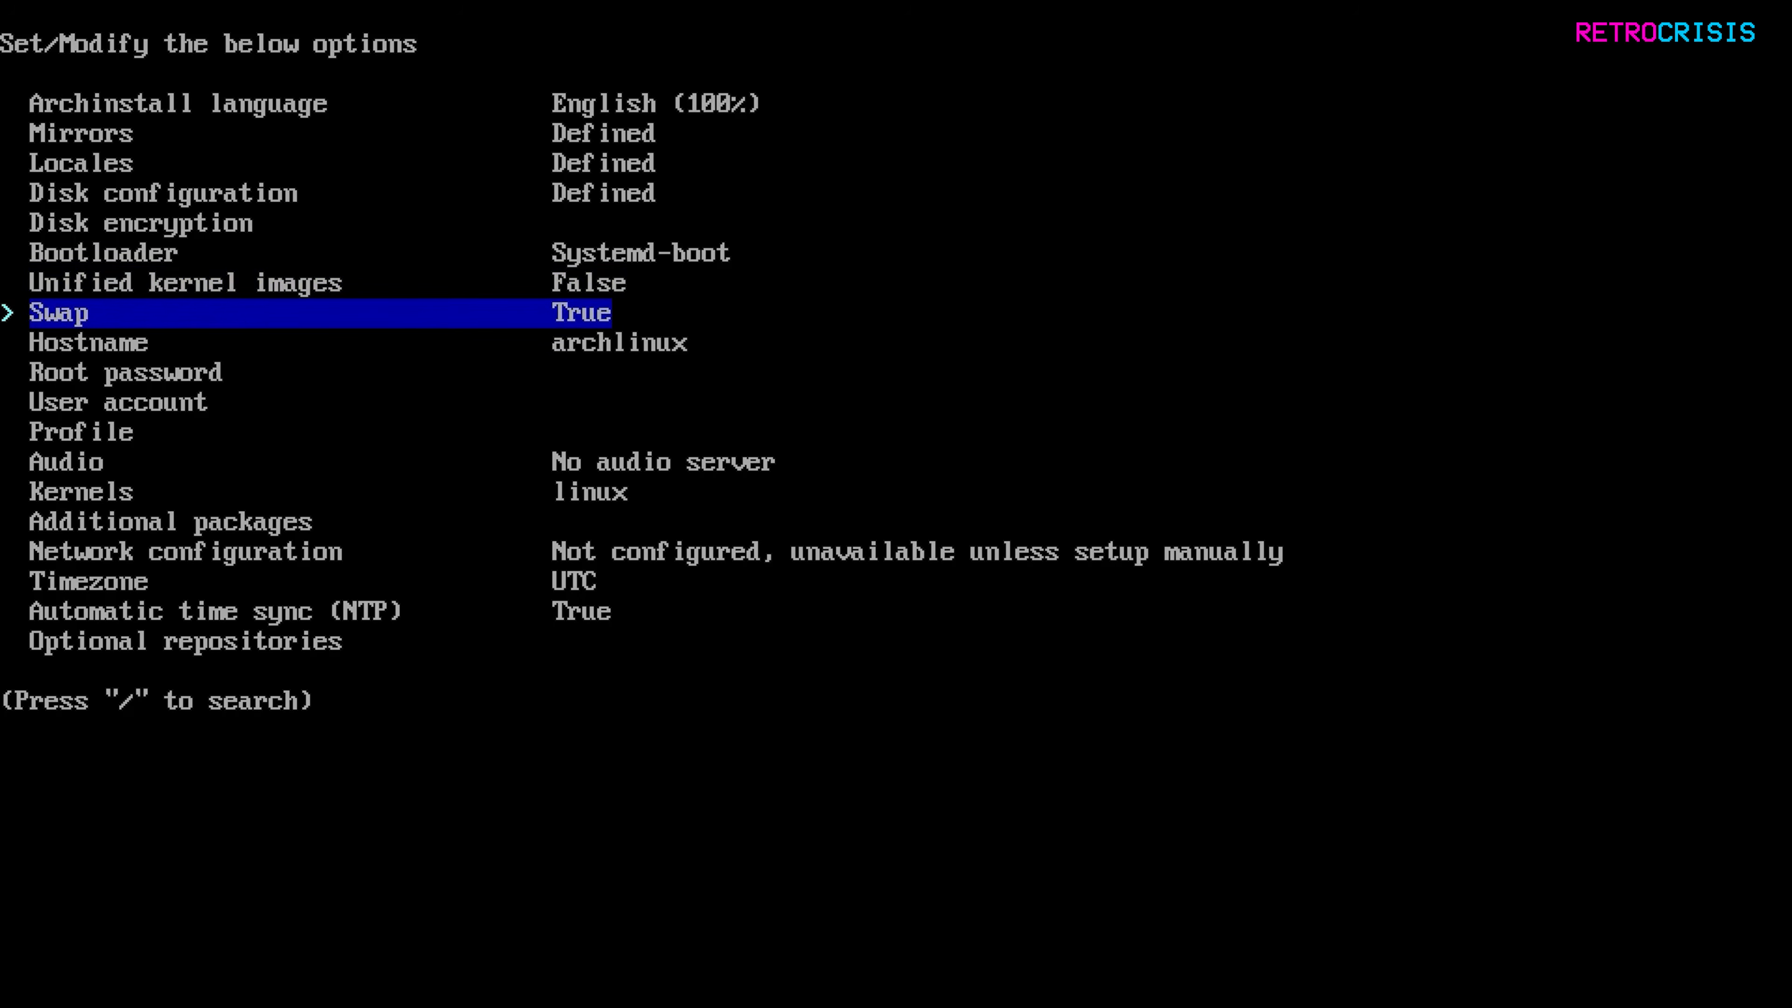
key(Down)
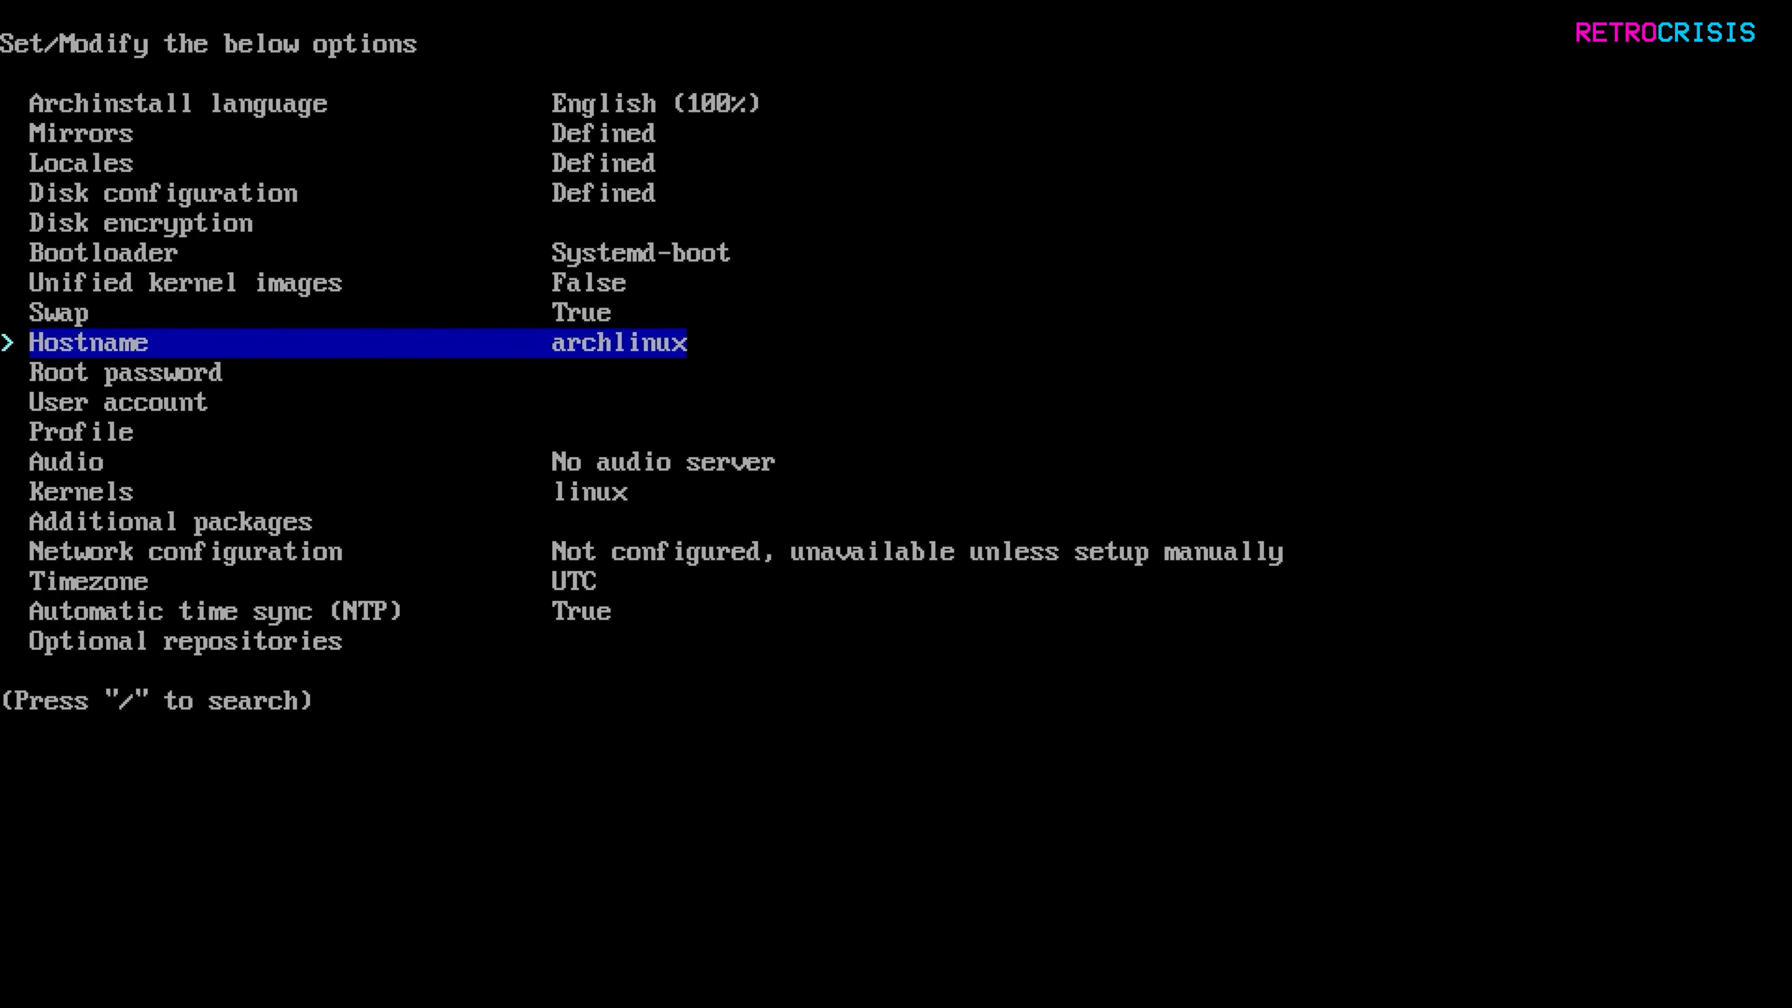
key(Down)
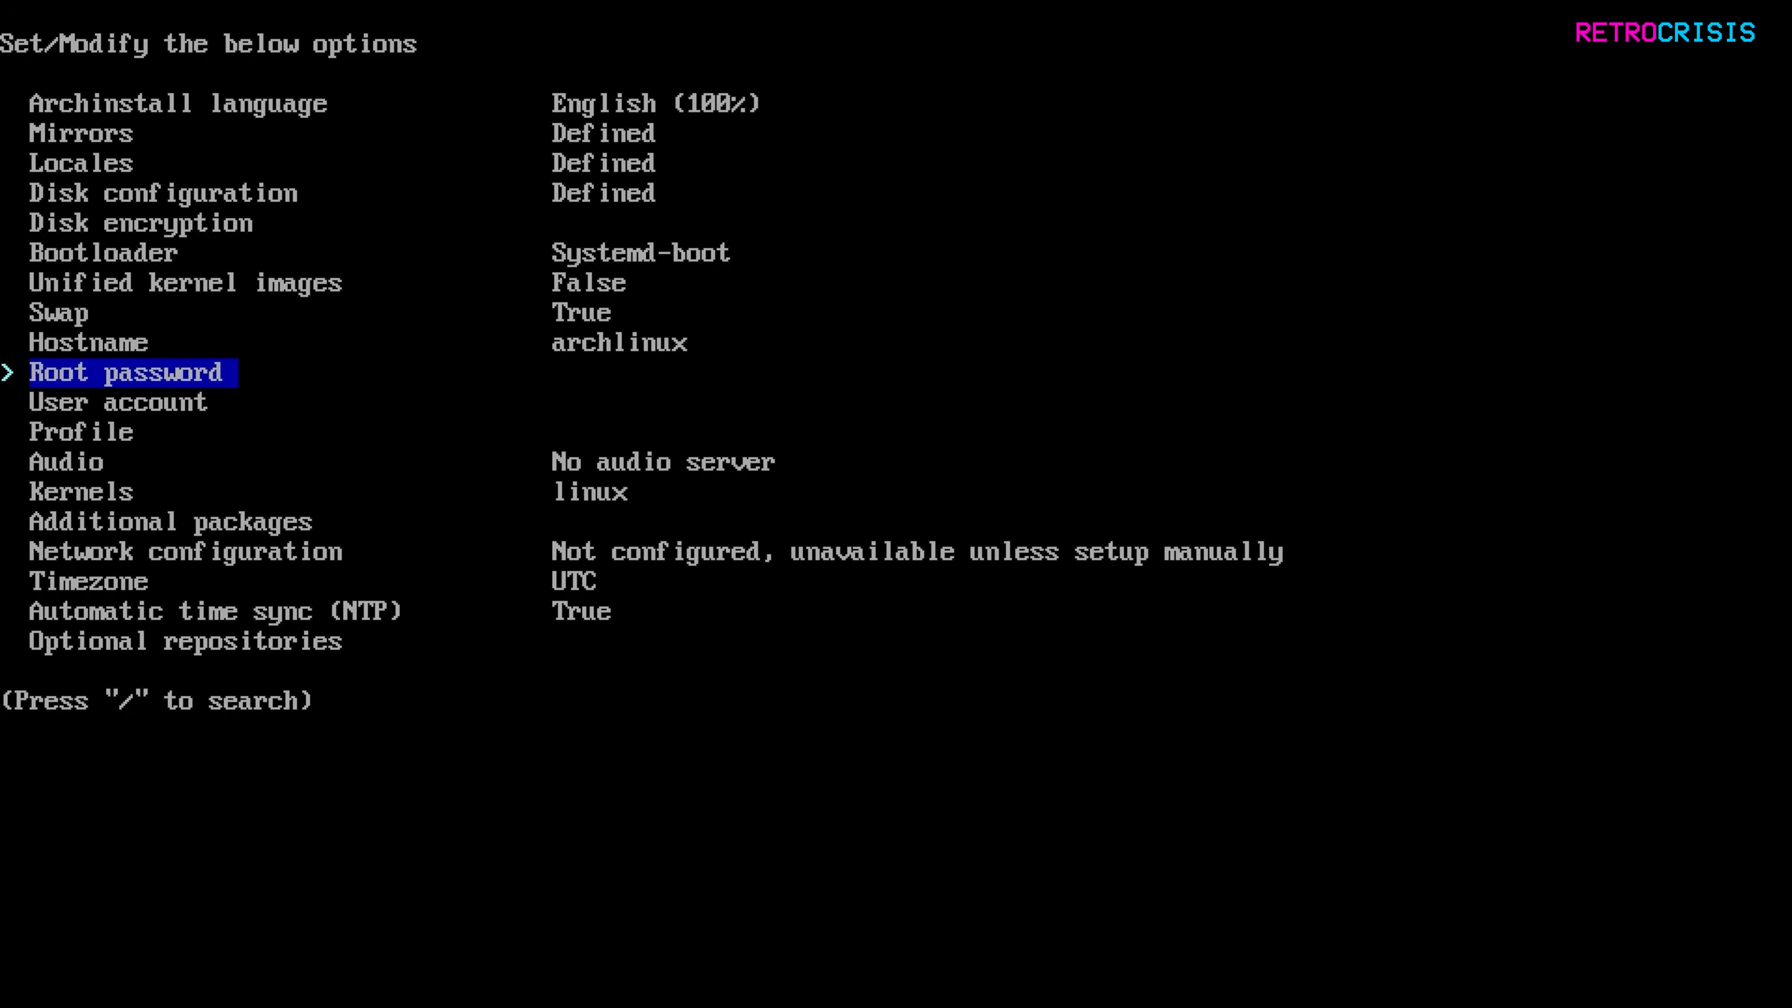
key(Return)
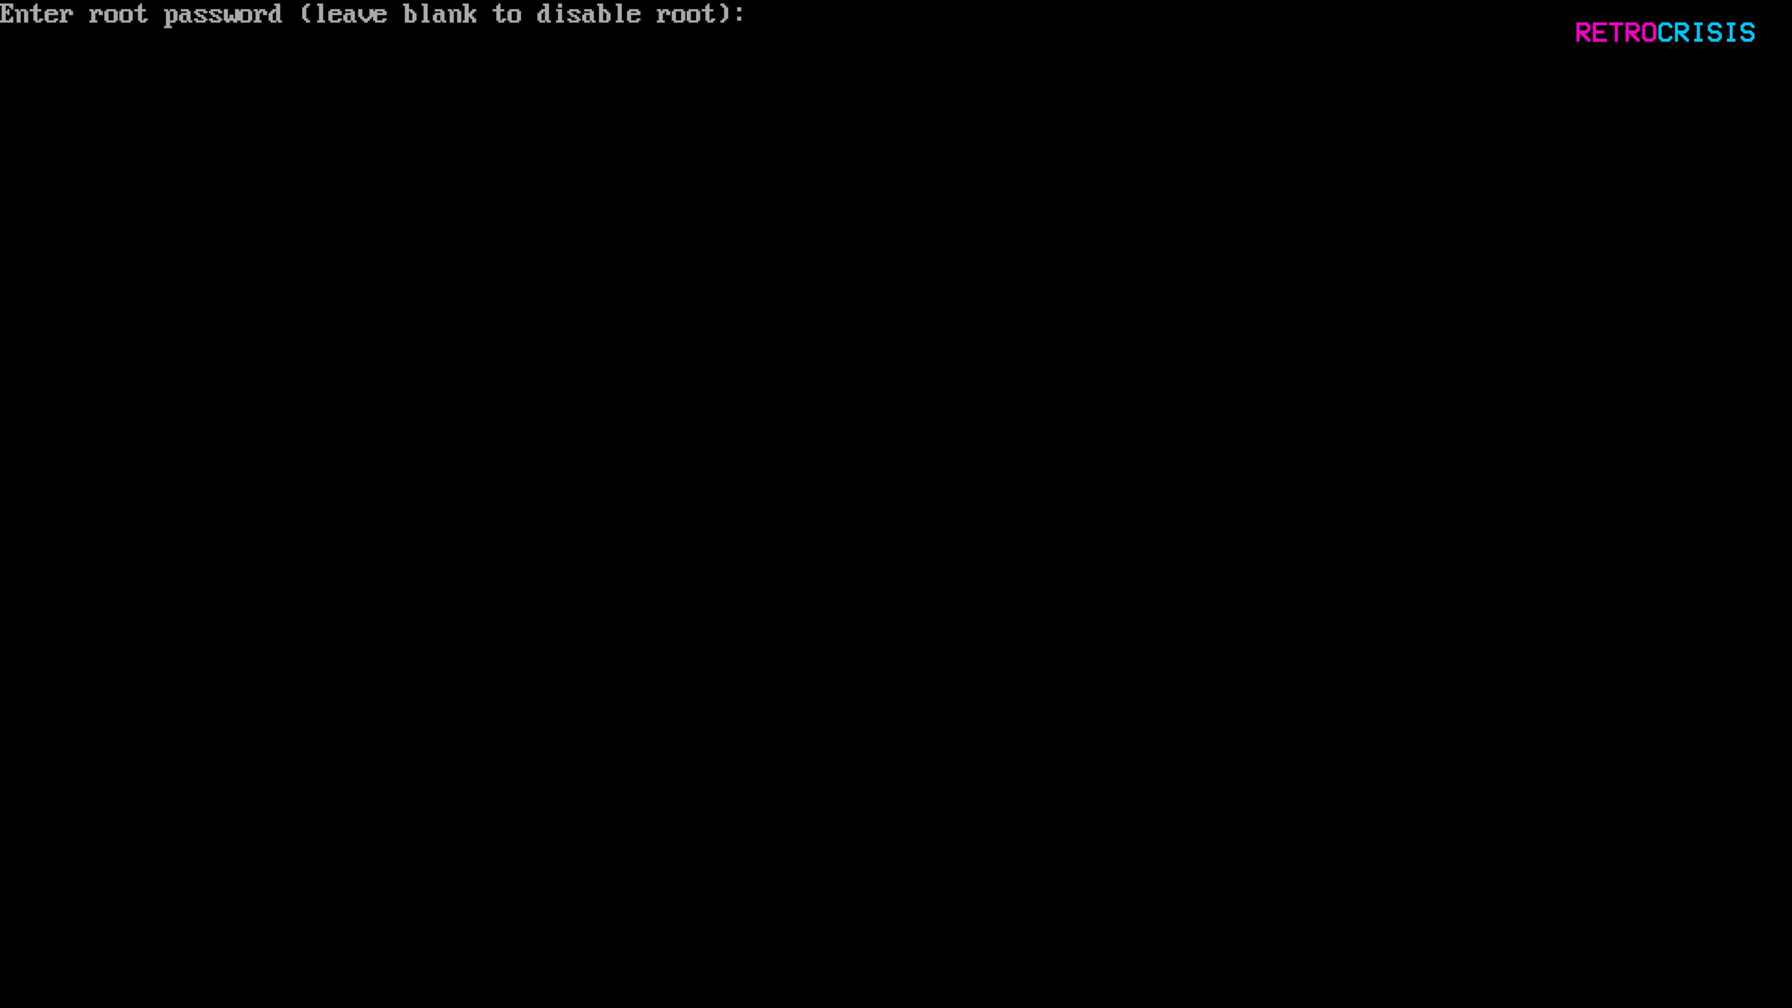
key(Return)
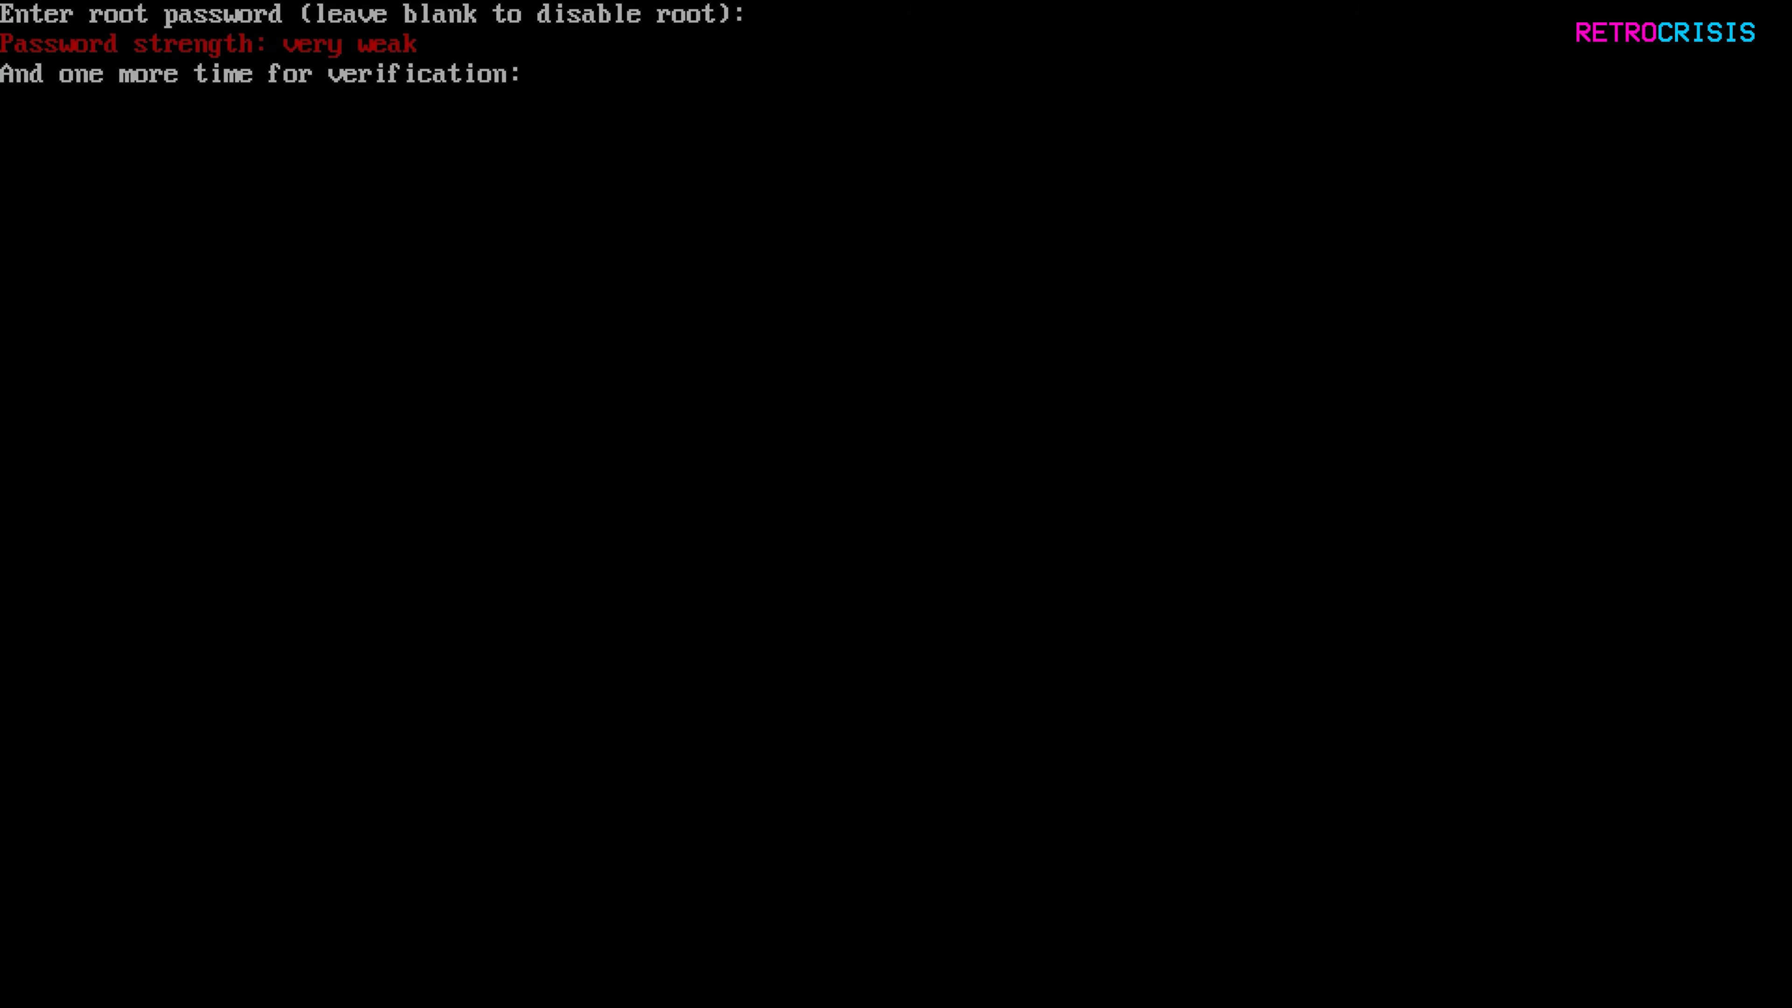
key(Return)
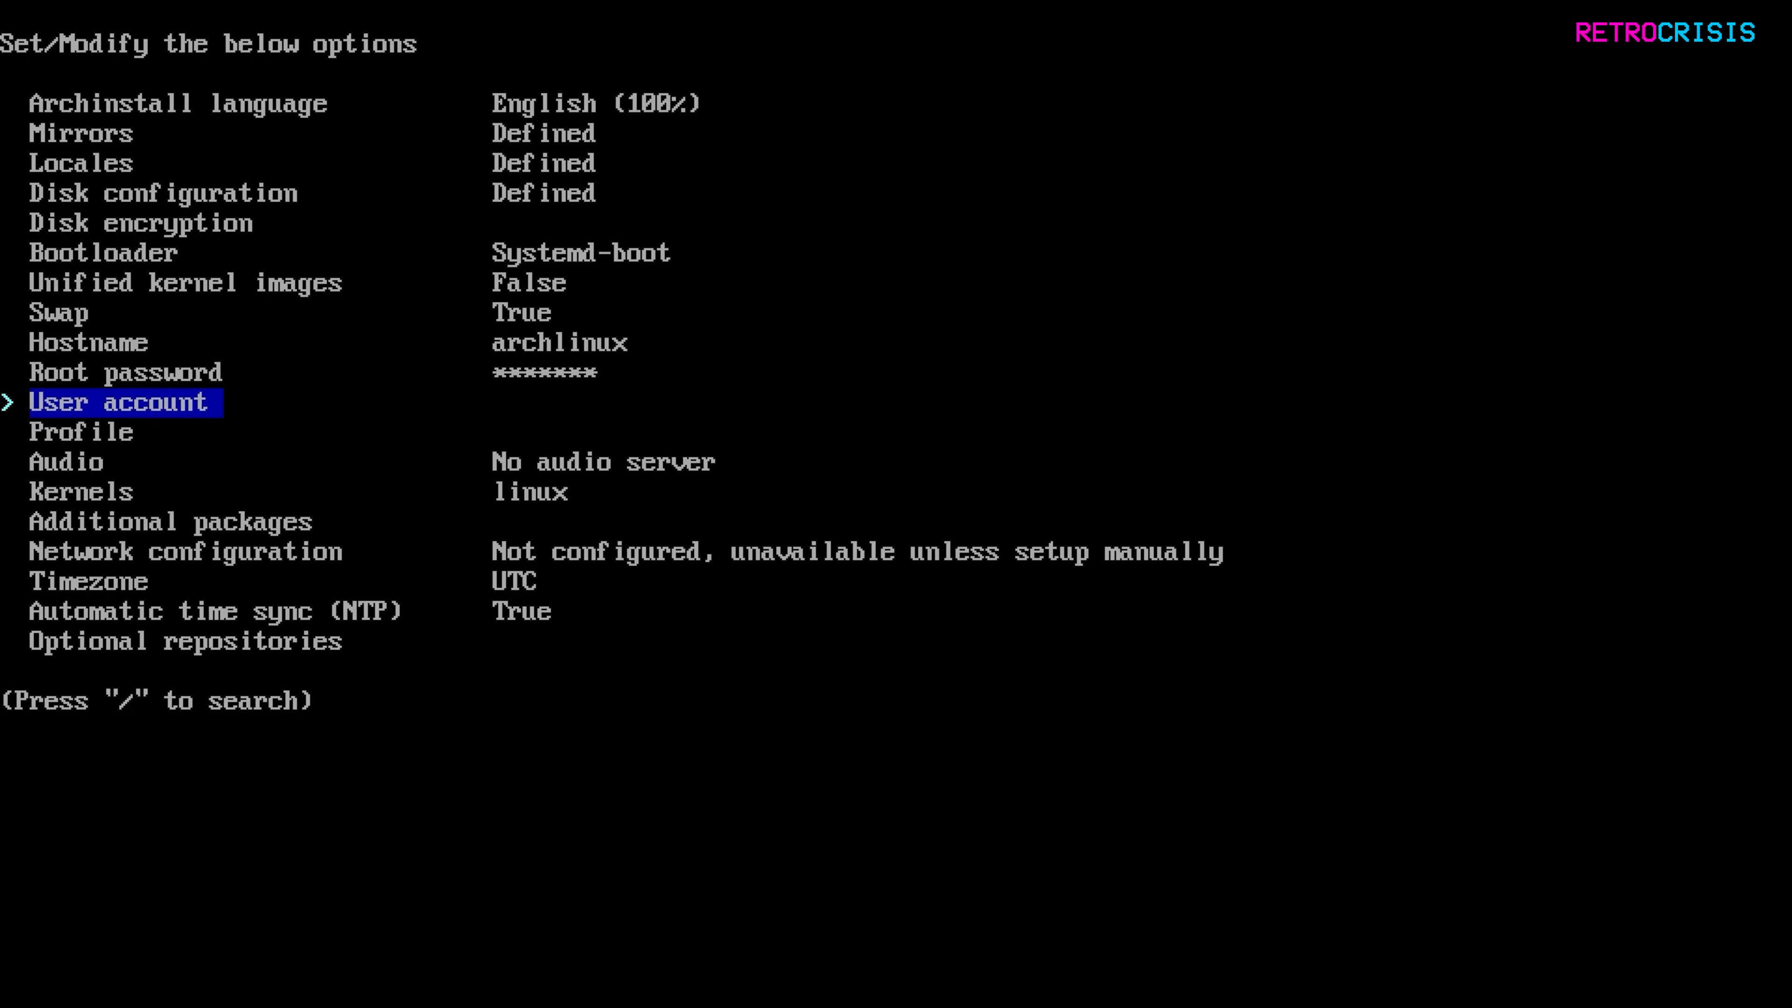
Add a user account named retrocrisis, enter and verify its password, grant it superuser rights, and confirm the user list.
key(Return)
key(Return)
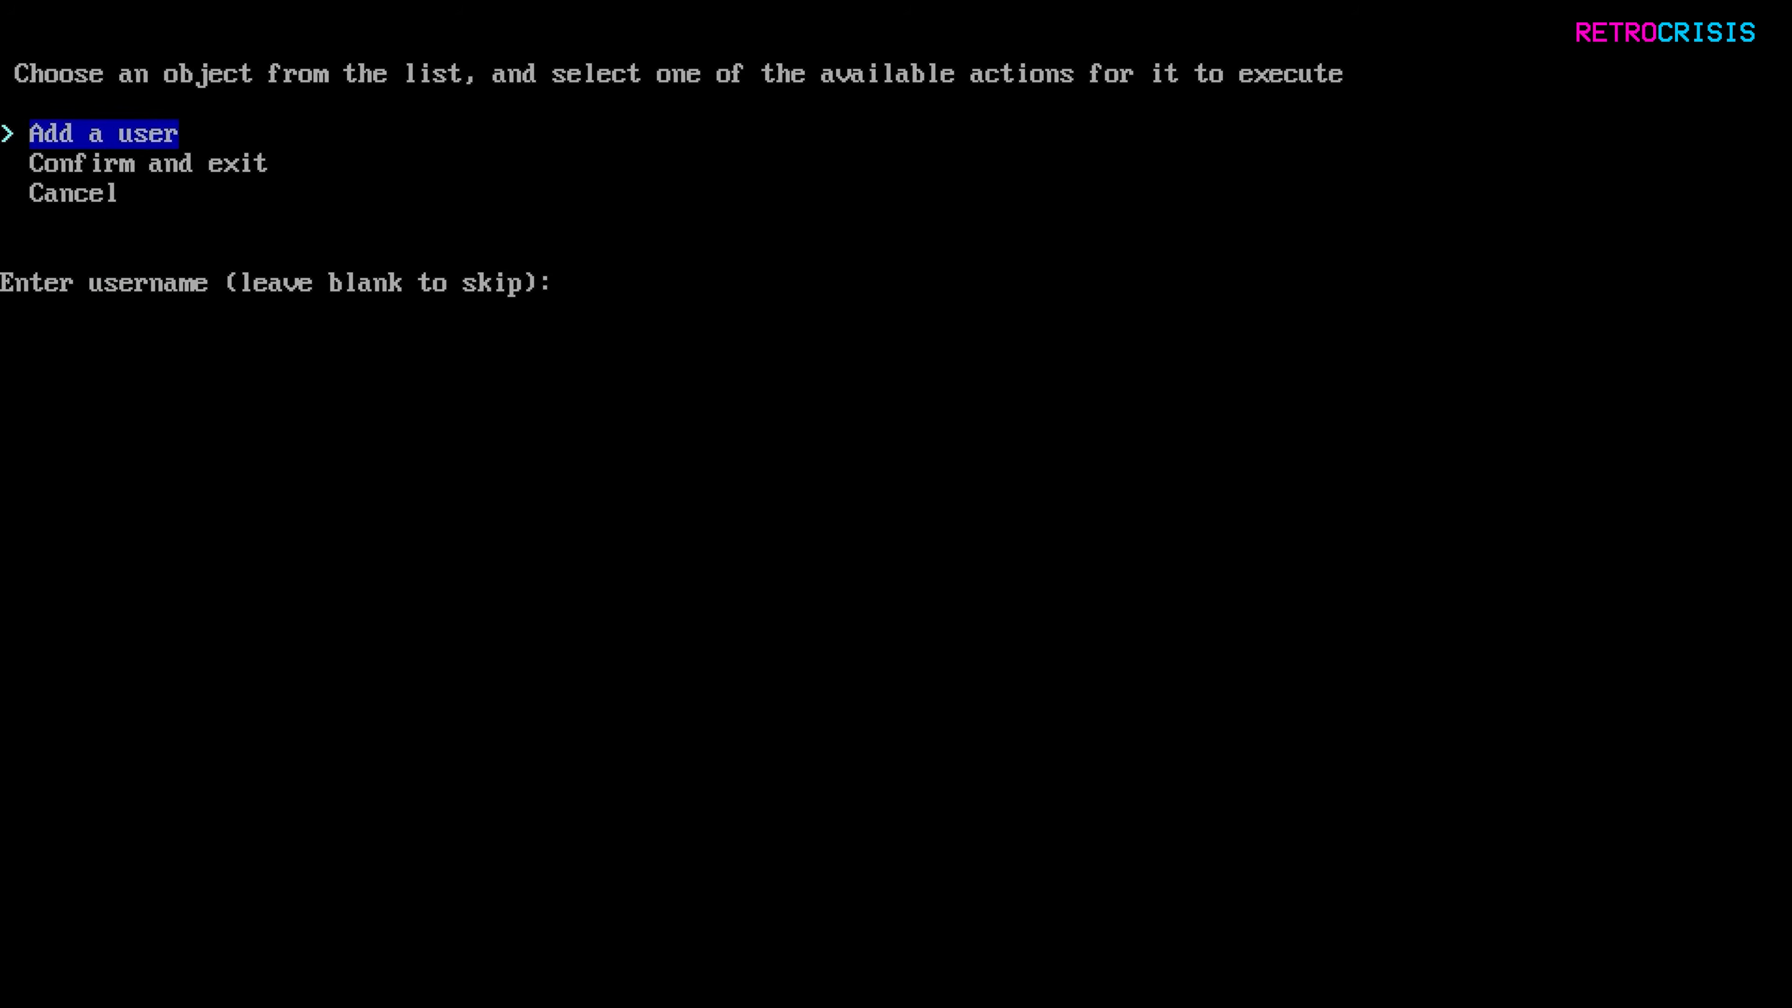
text(retrocrisis)
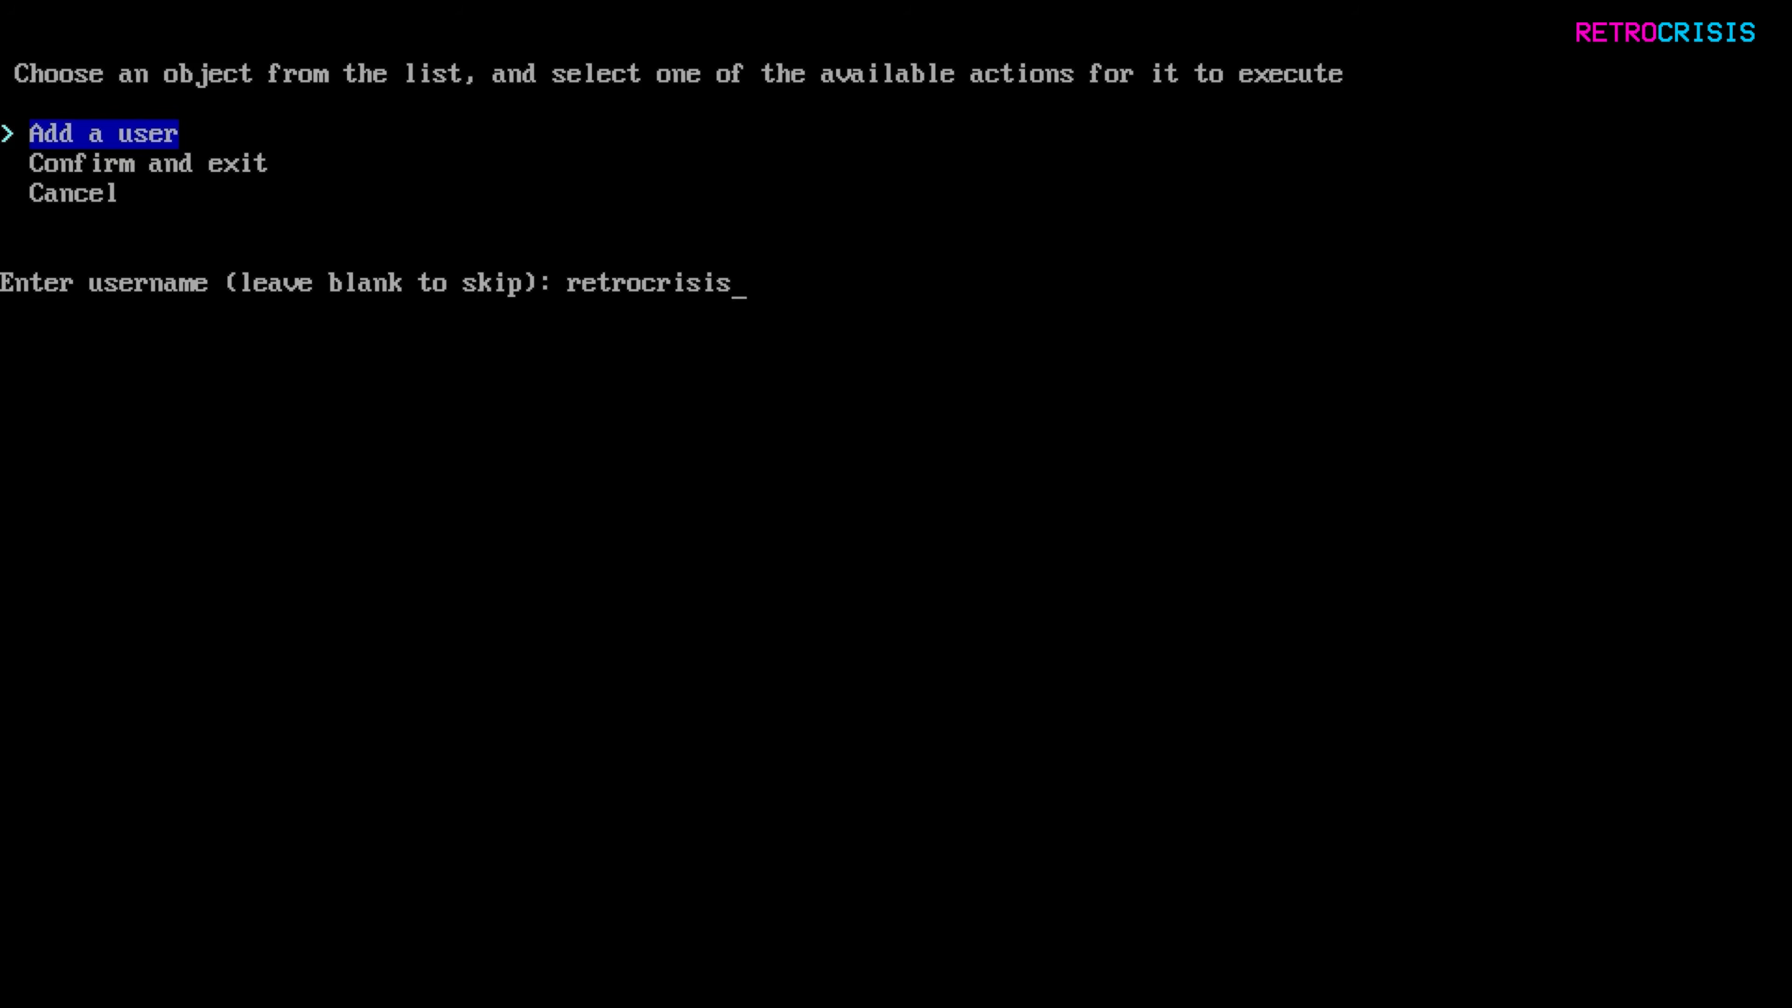
key(Return)
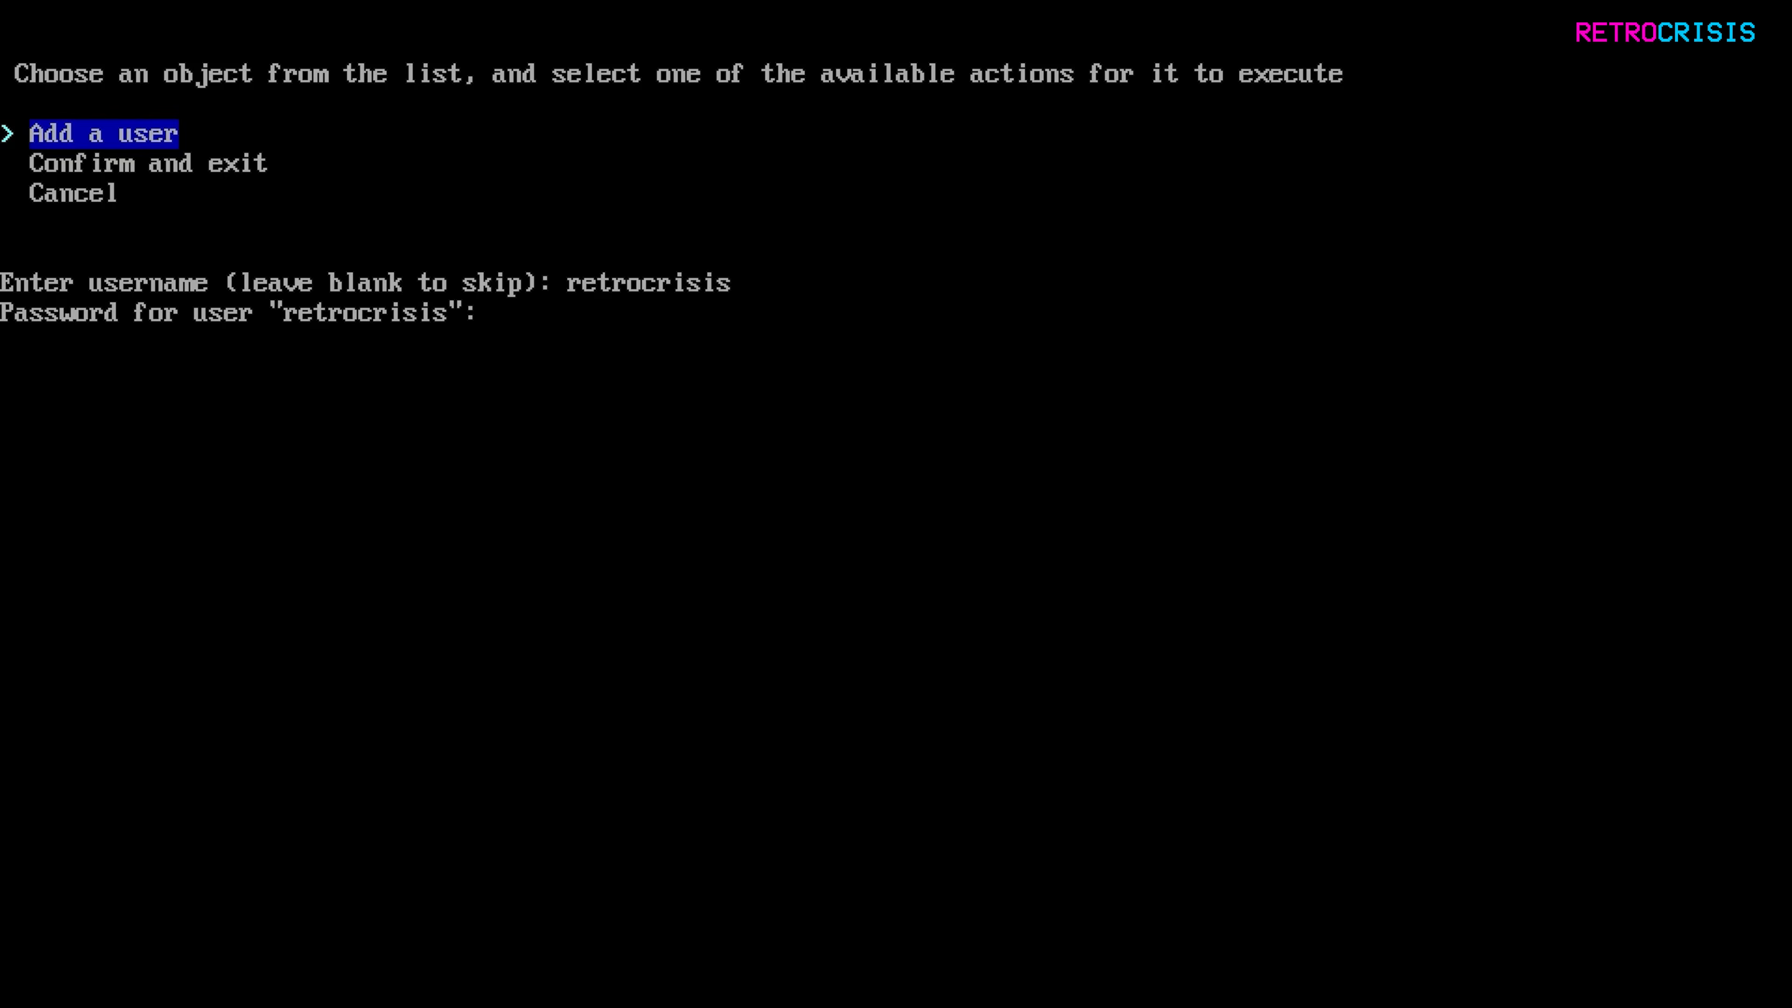
key(Return)
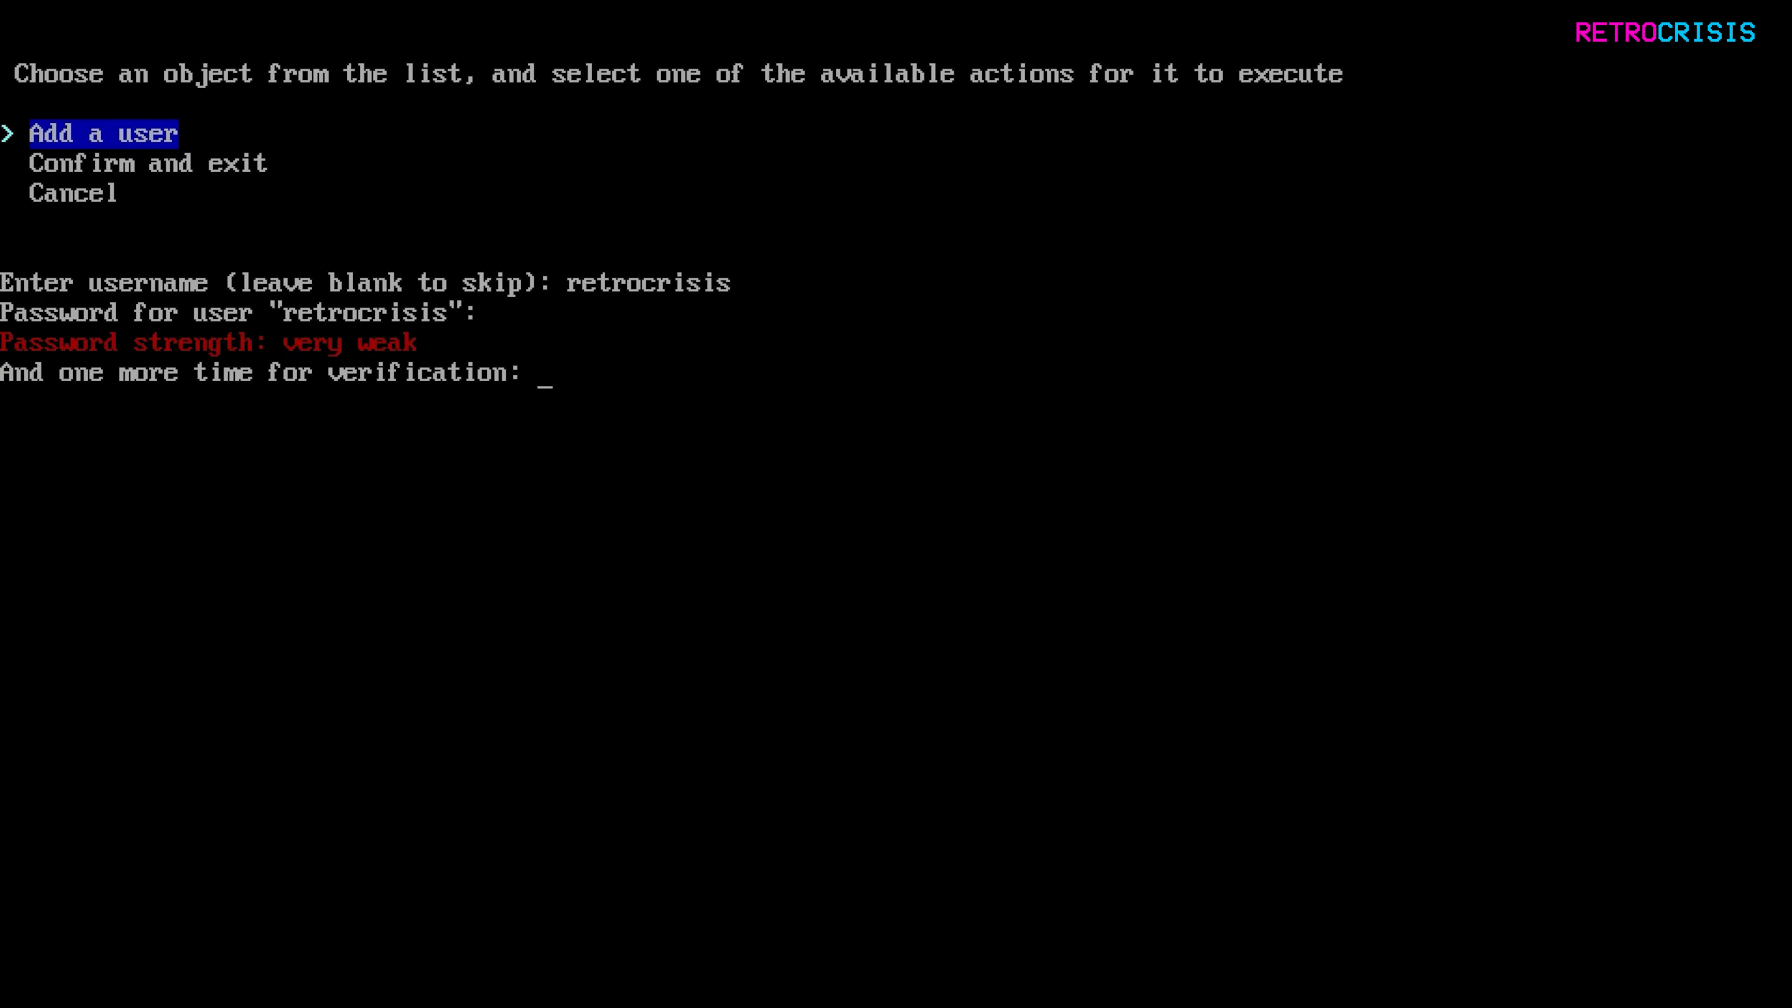
key(Return)
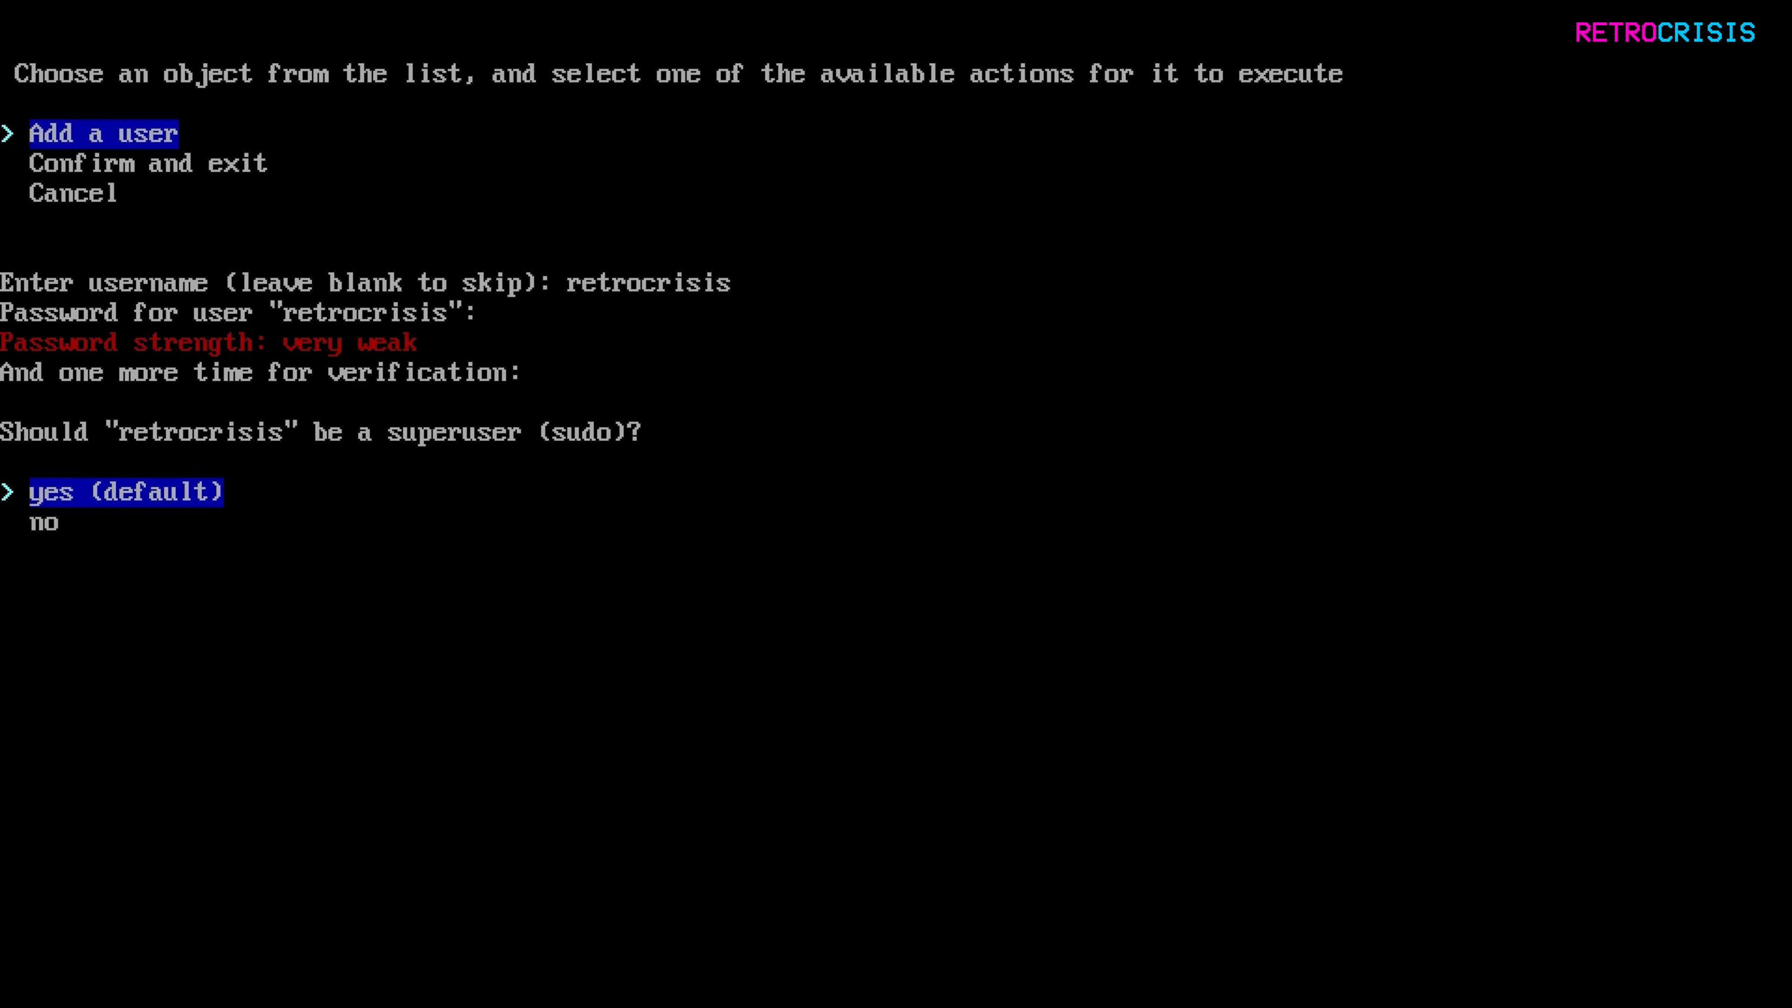
key(Return)
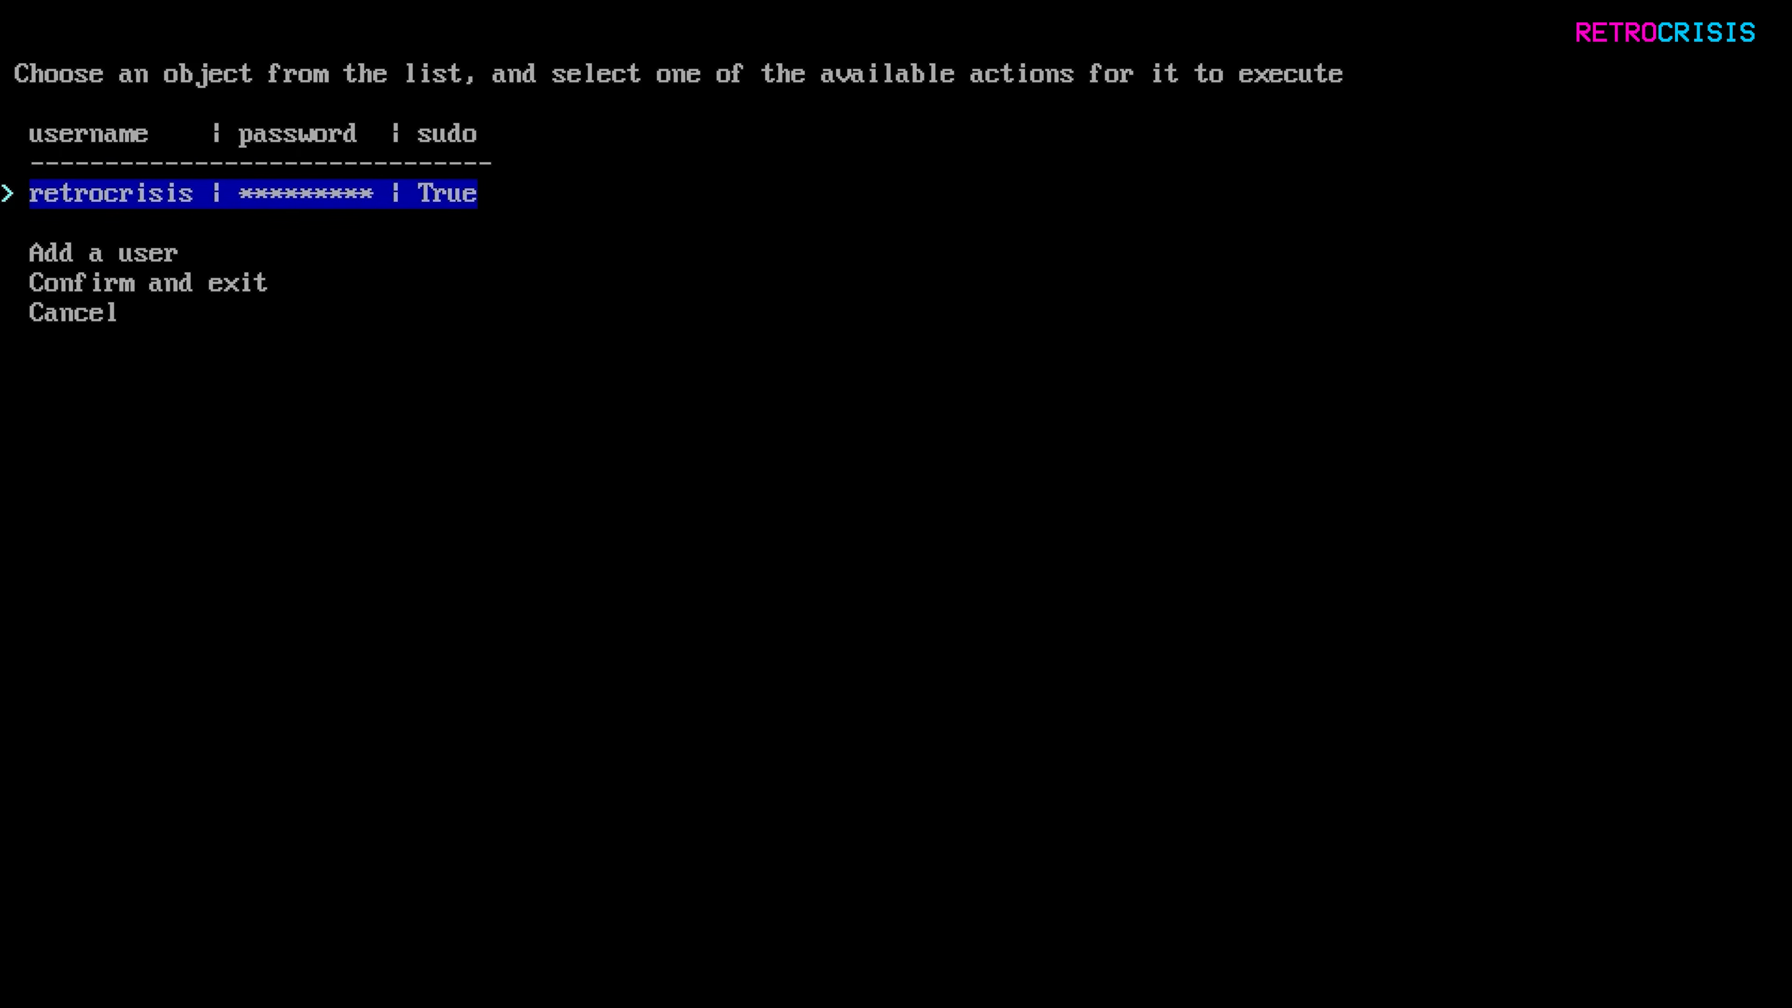
key(Down)
key(Down)
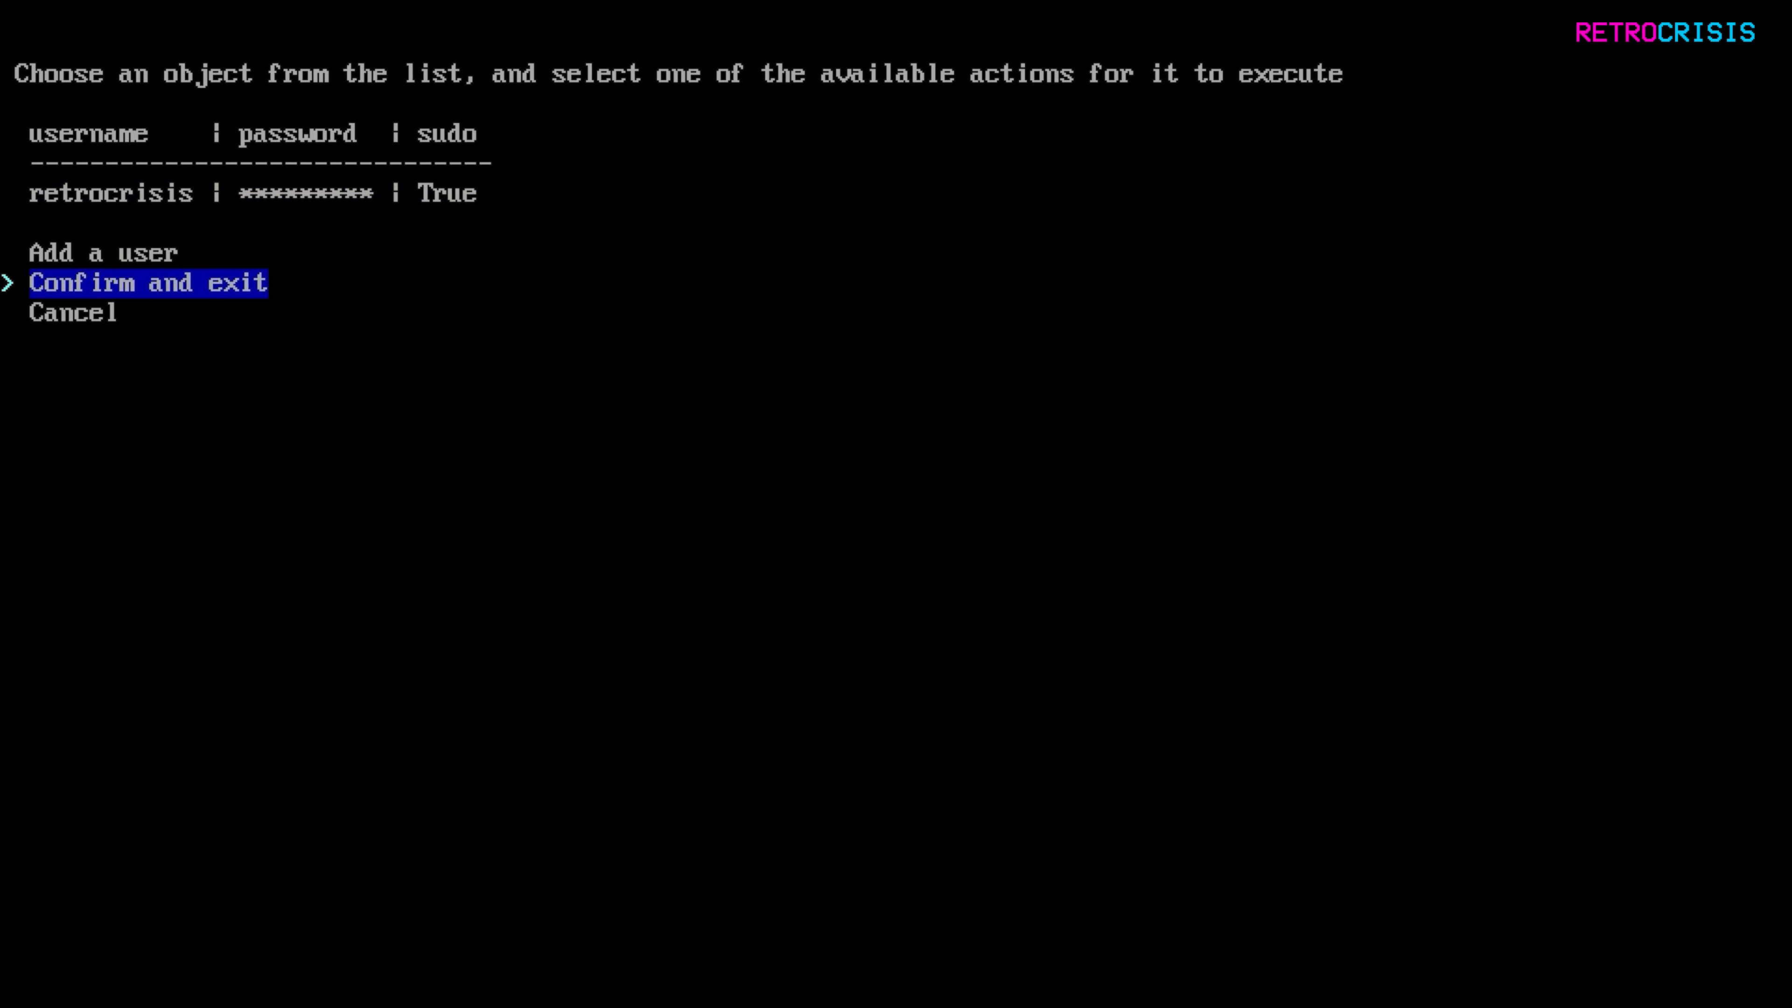
key(Return)
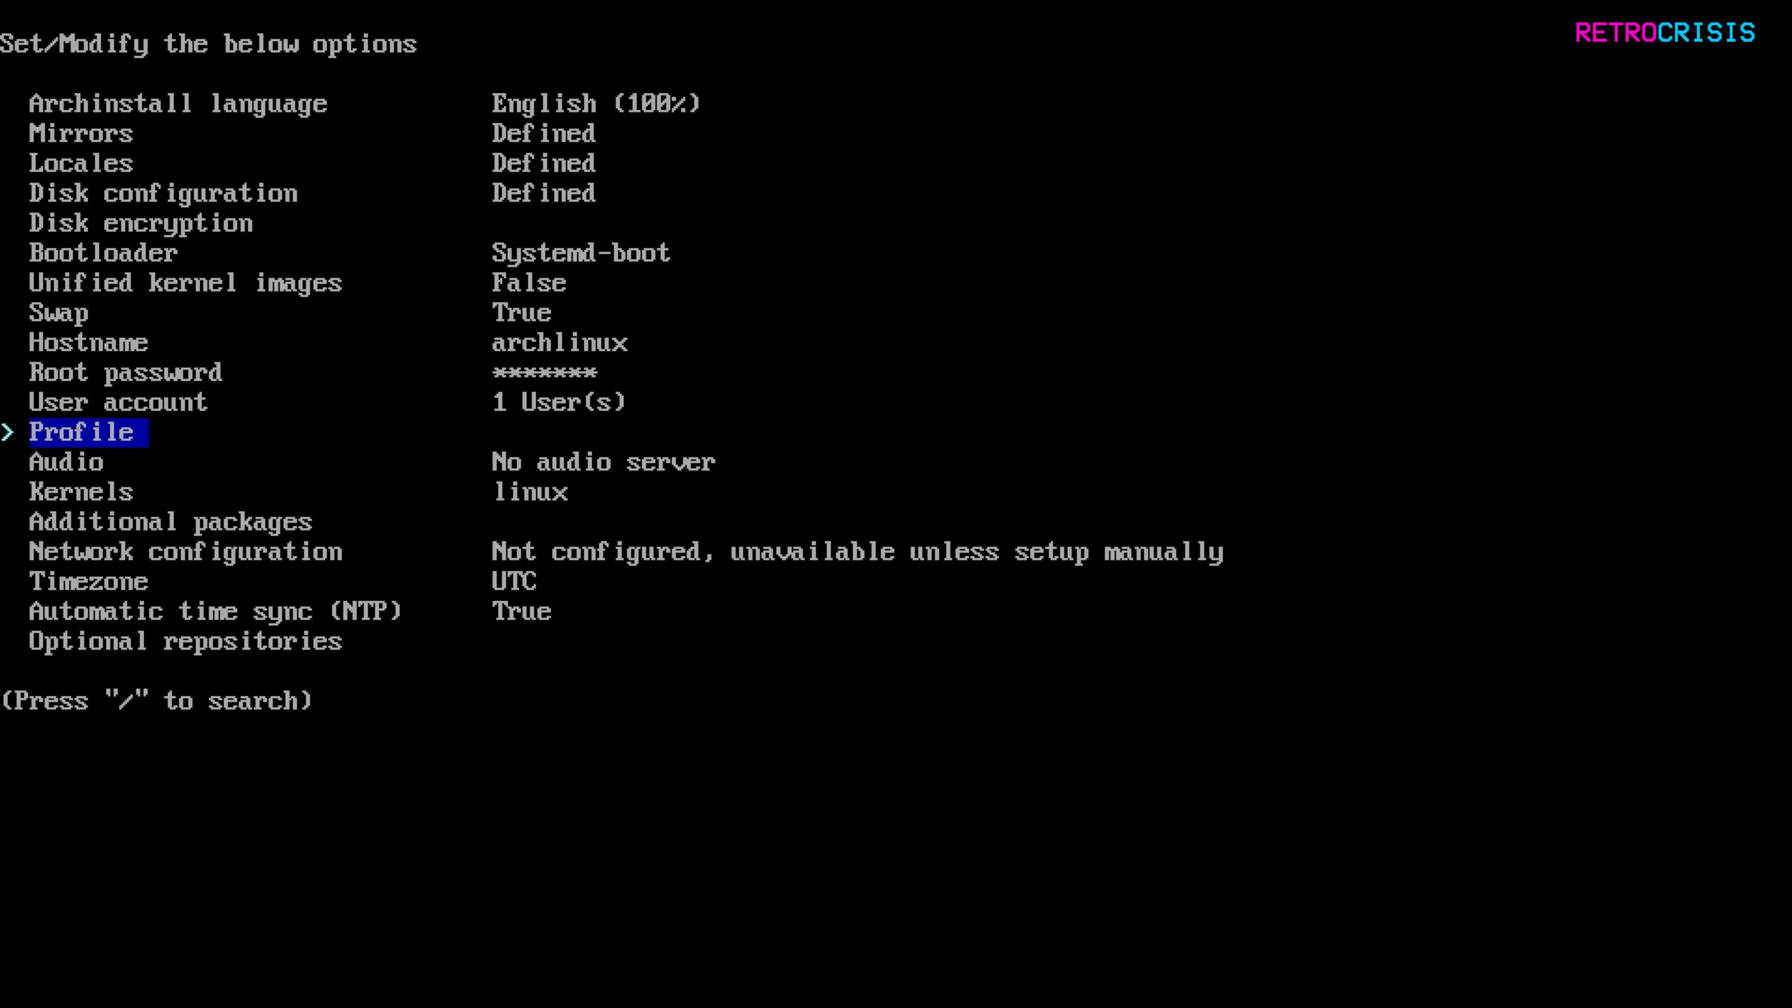
Choose the Desktop profile with KDE Plasma as the desktop environment.
key(Return)
key(Return)
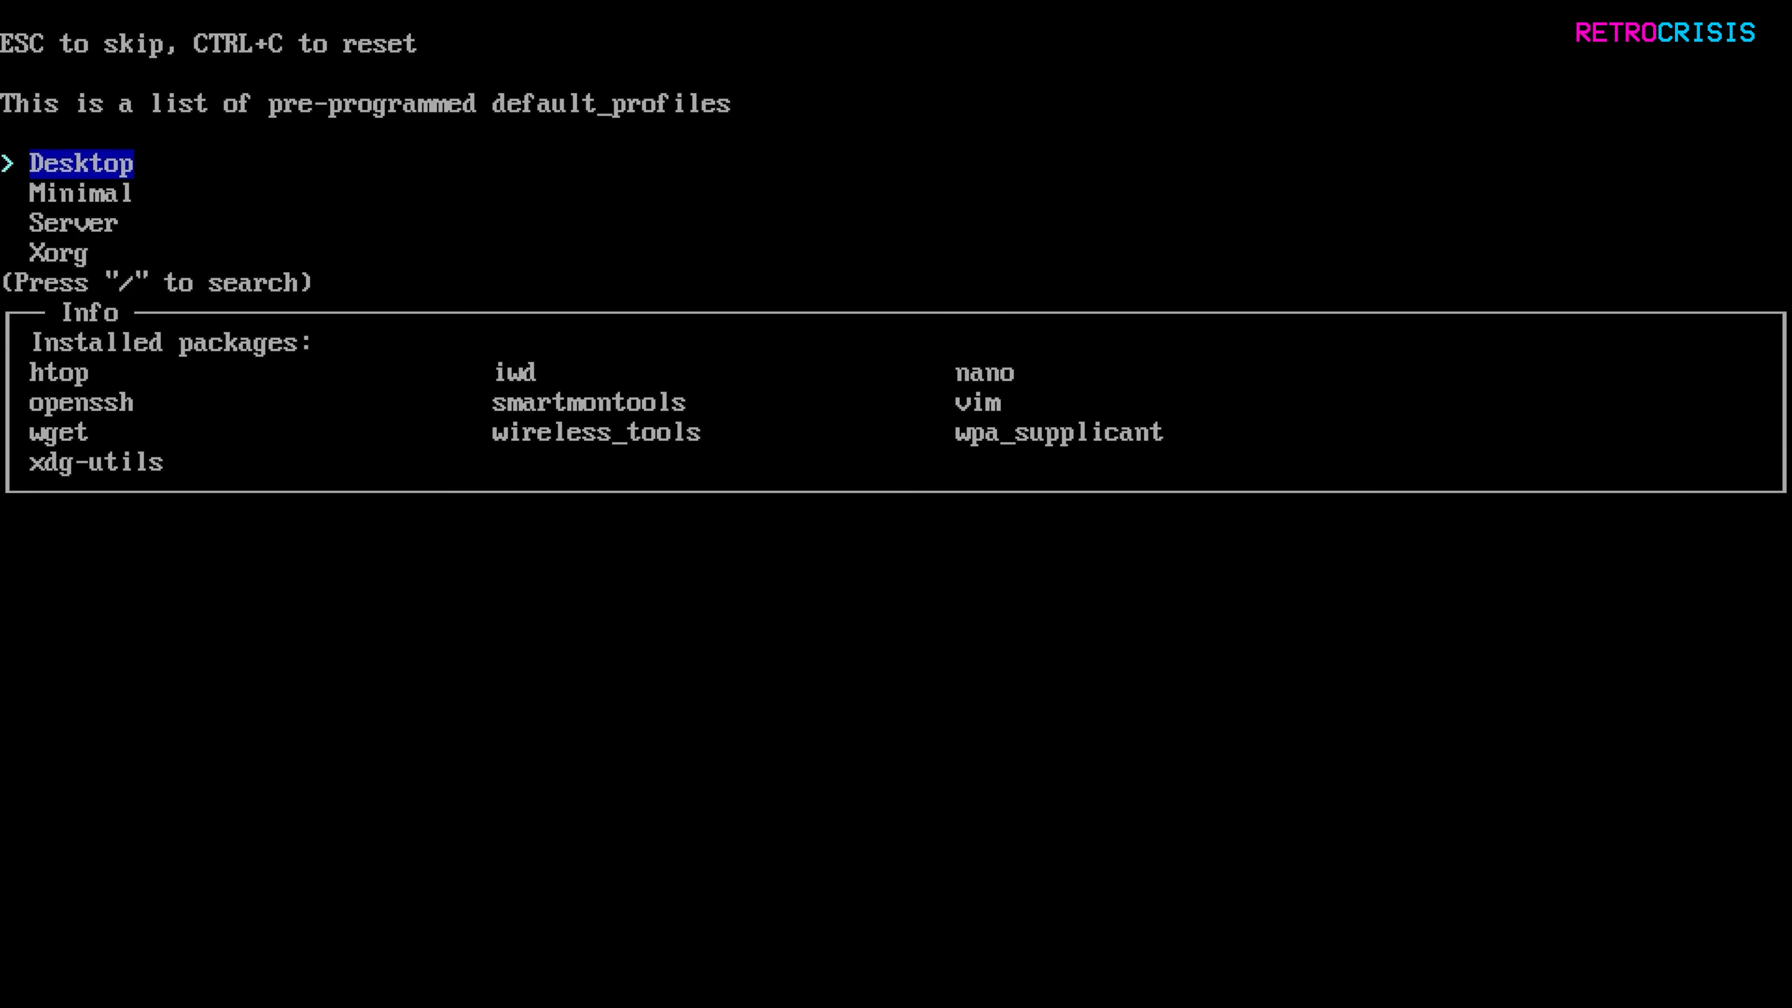
key(Return)
key(Down)
key(Down)
key(Down)
key(Down)
key(Down)
key(Down)
key(Down)
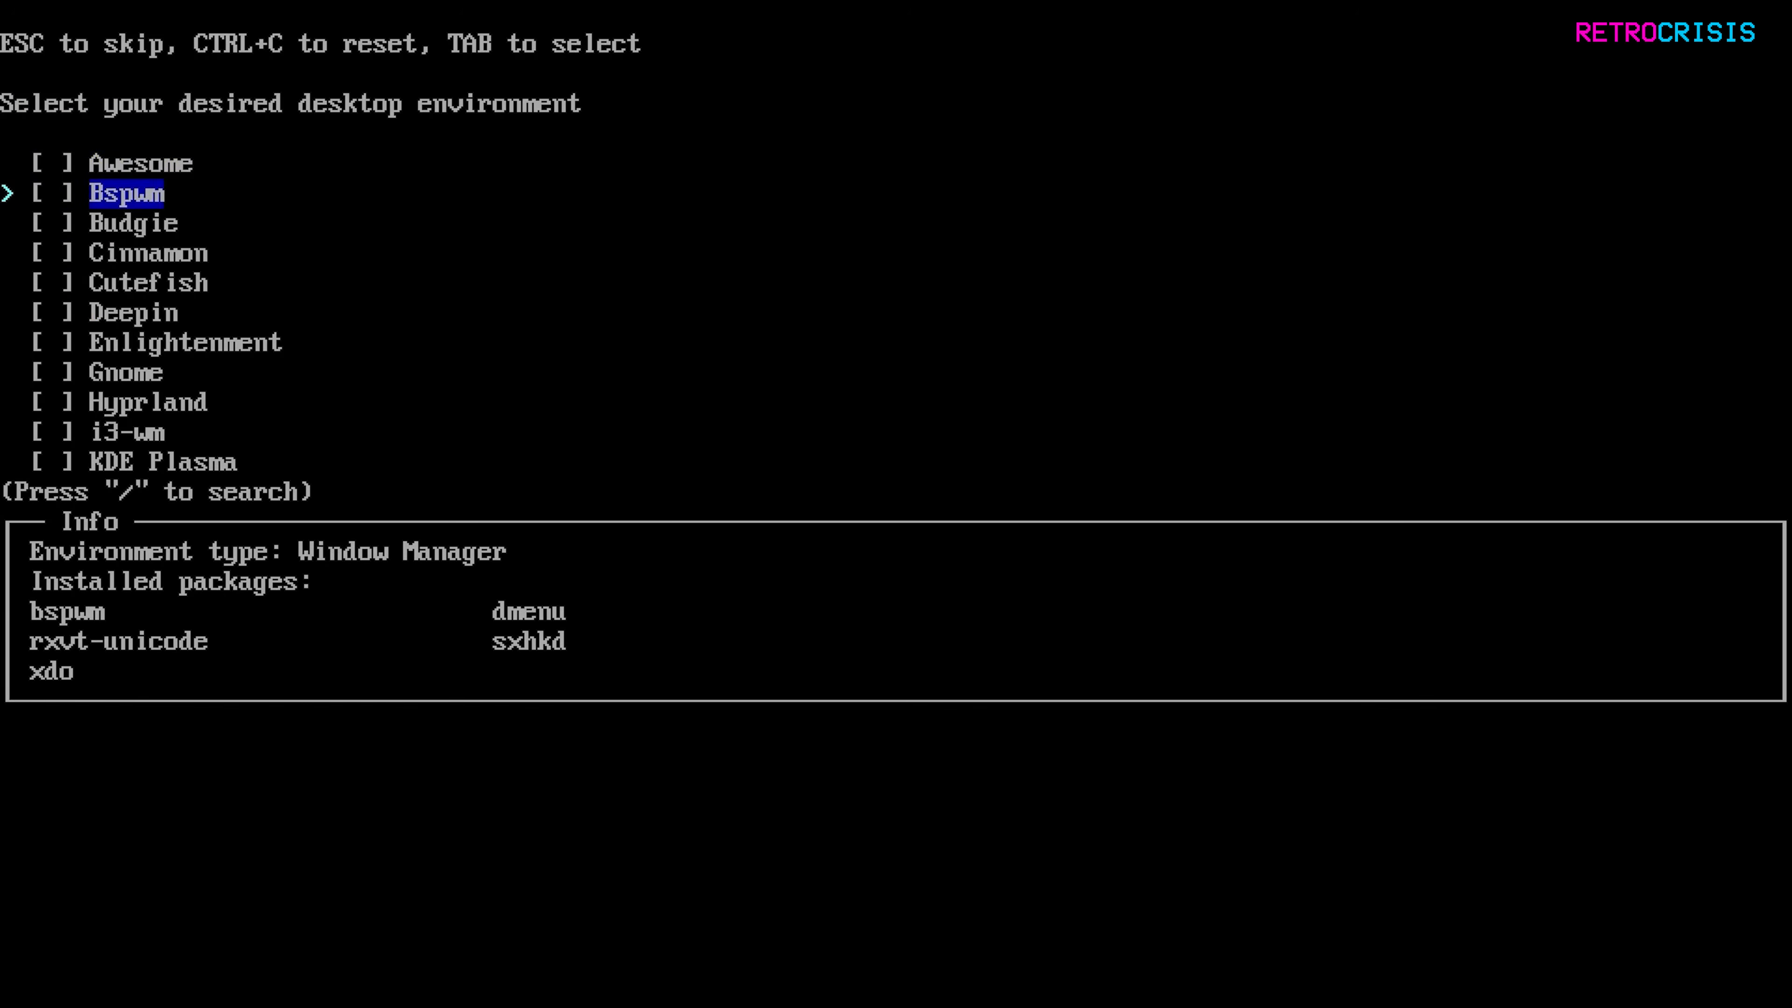
key(Down)
key(Down)
key(Down)
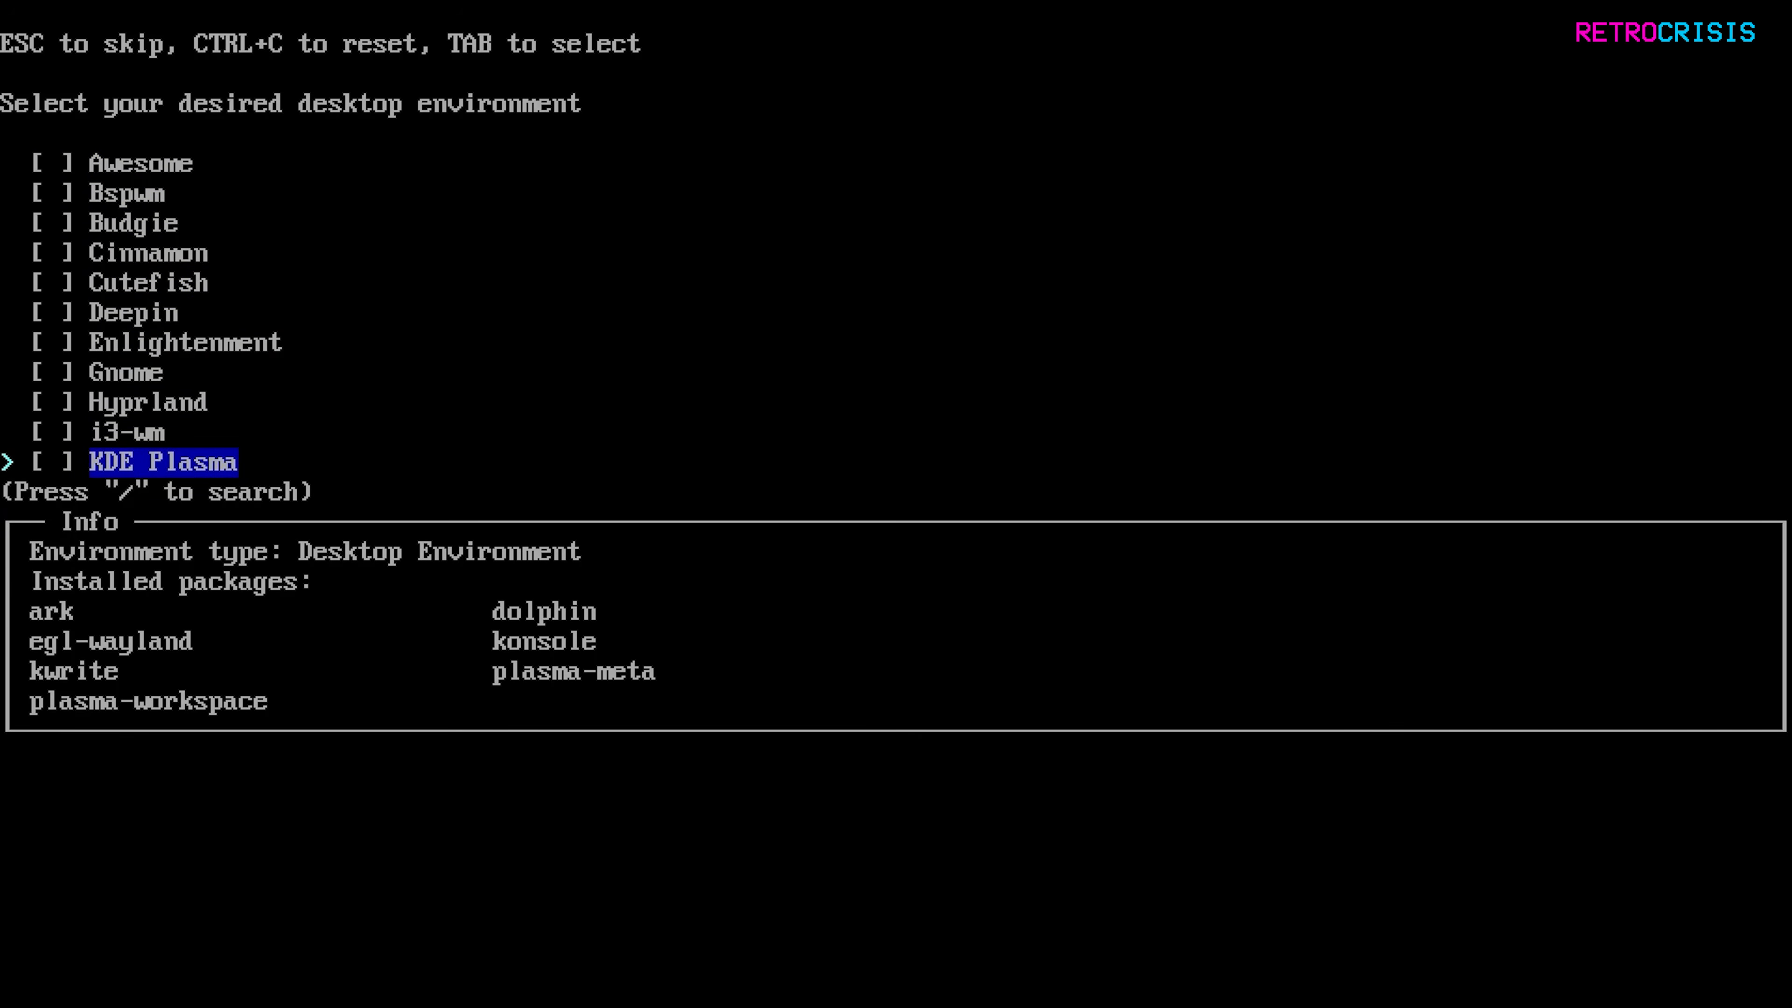
key(Return)
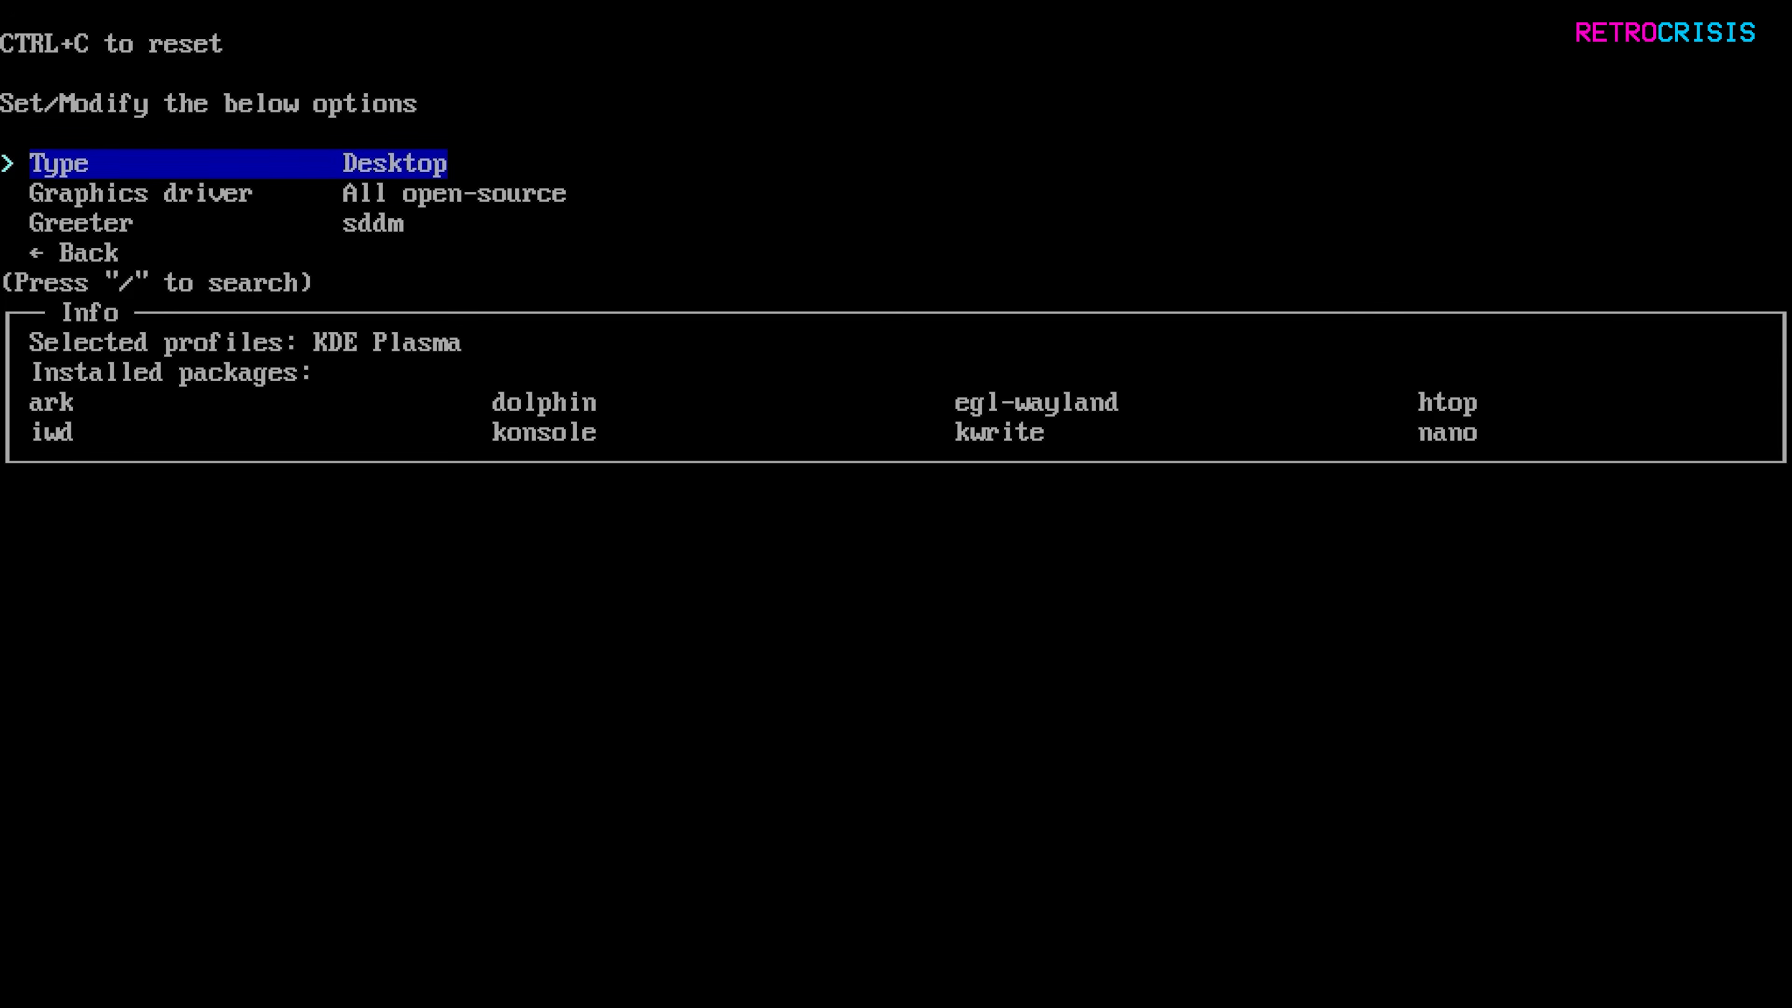
Select the default All open-source graphics driver, keep the sddm greeter, and return to the main options list.
key(Down)
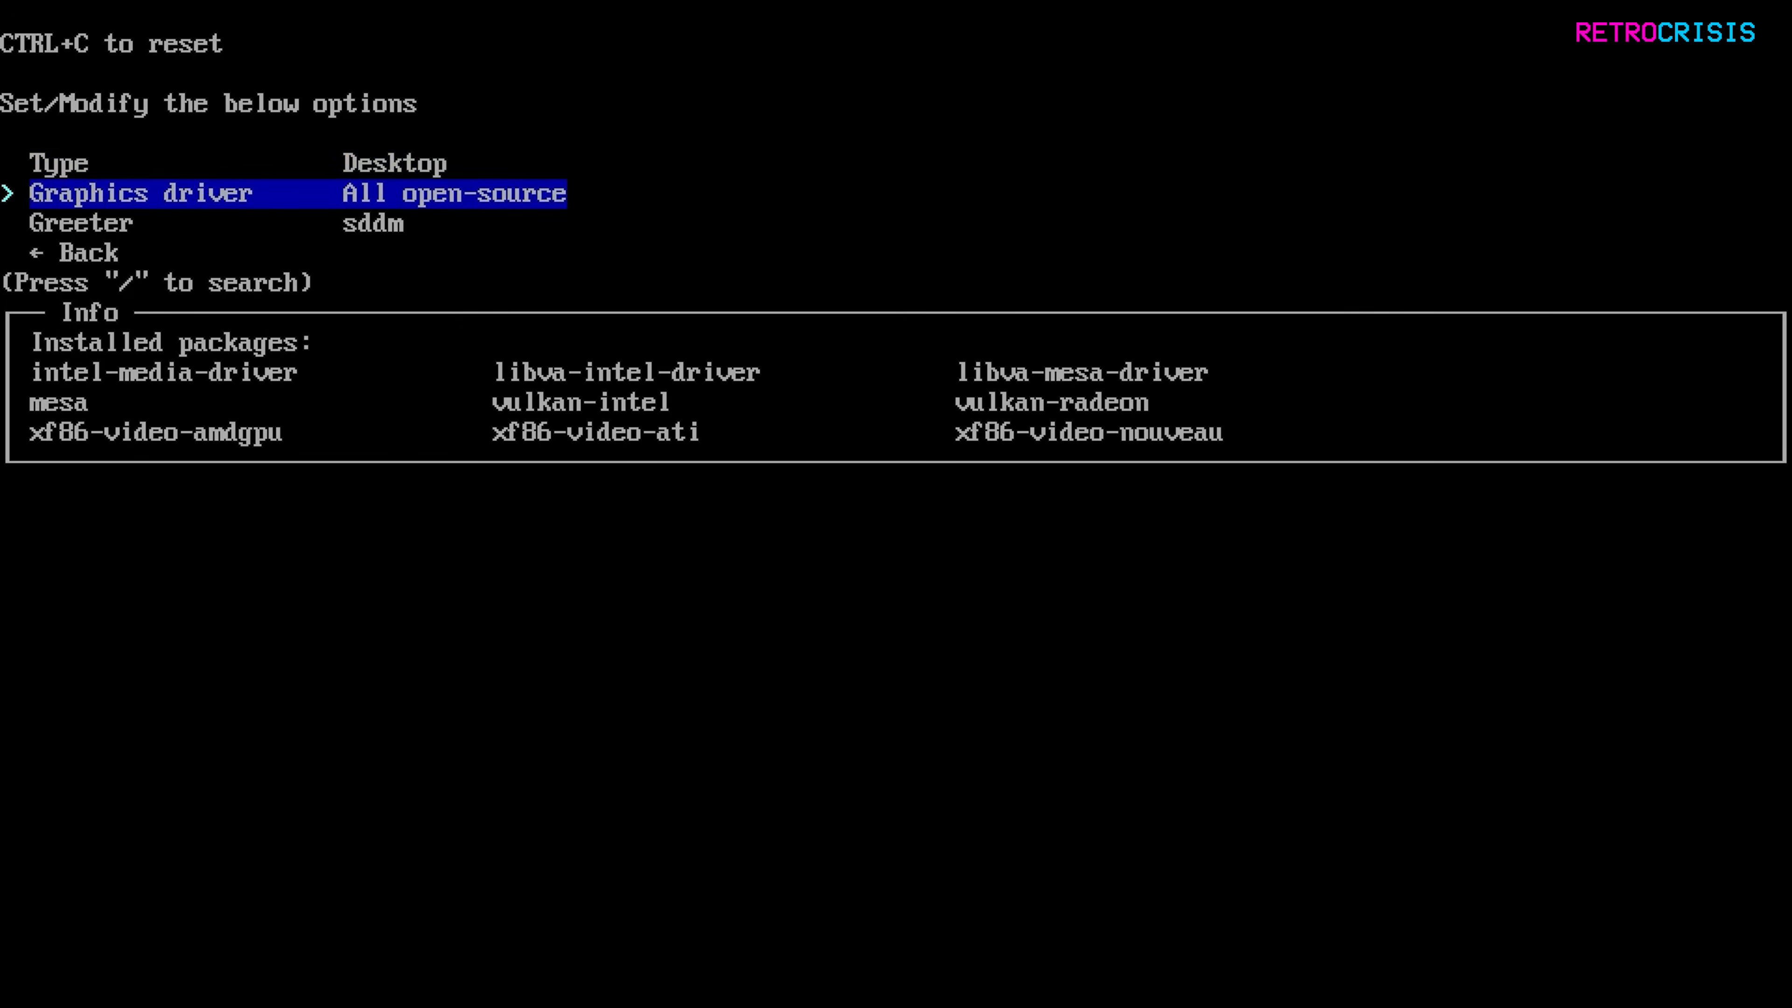
key(Return)
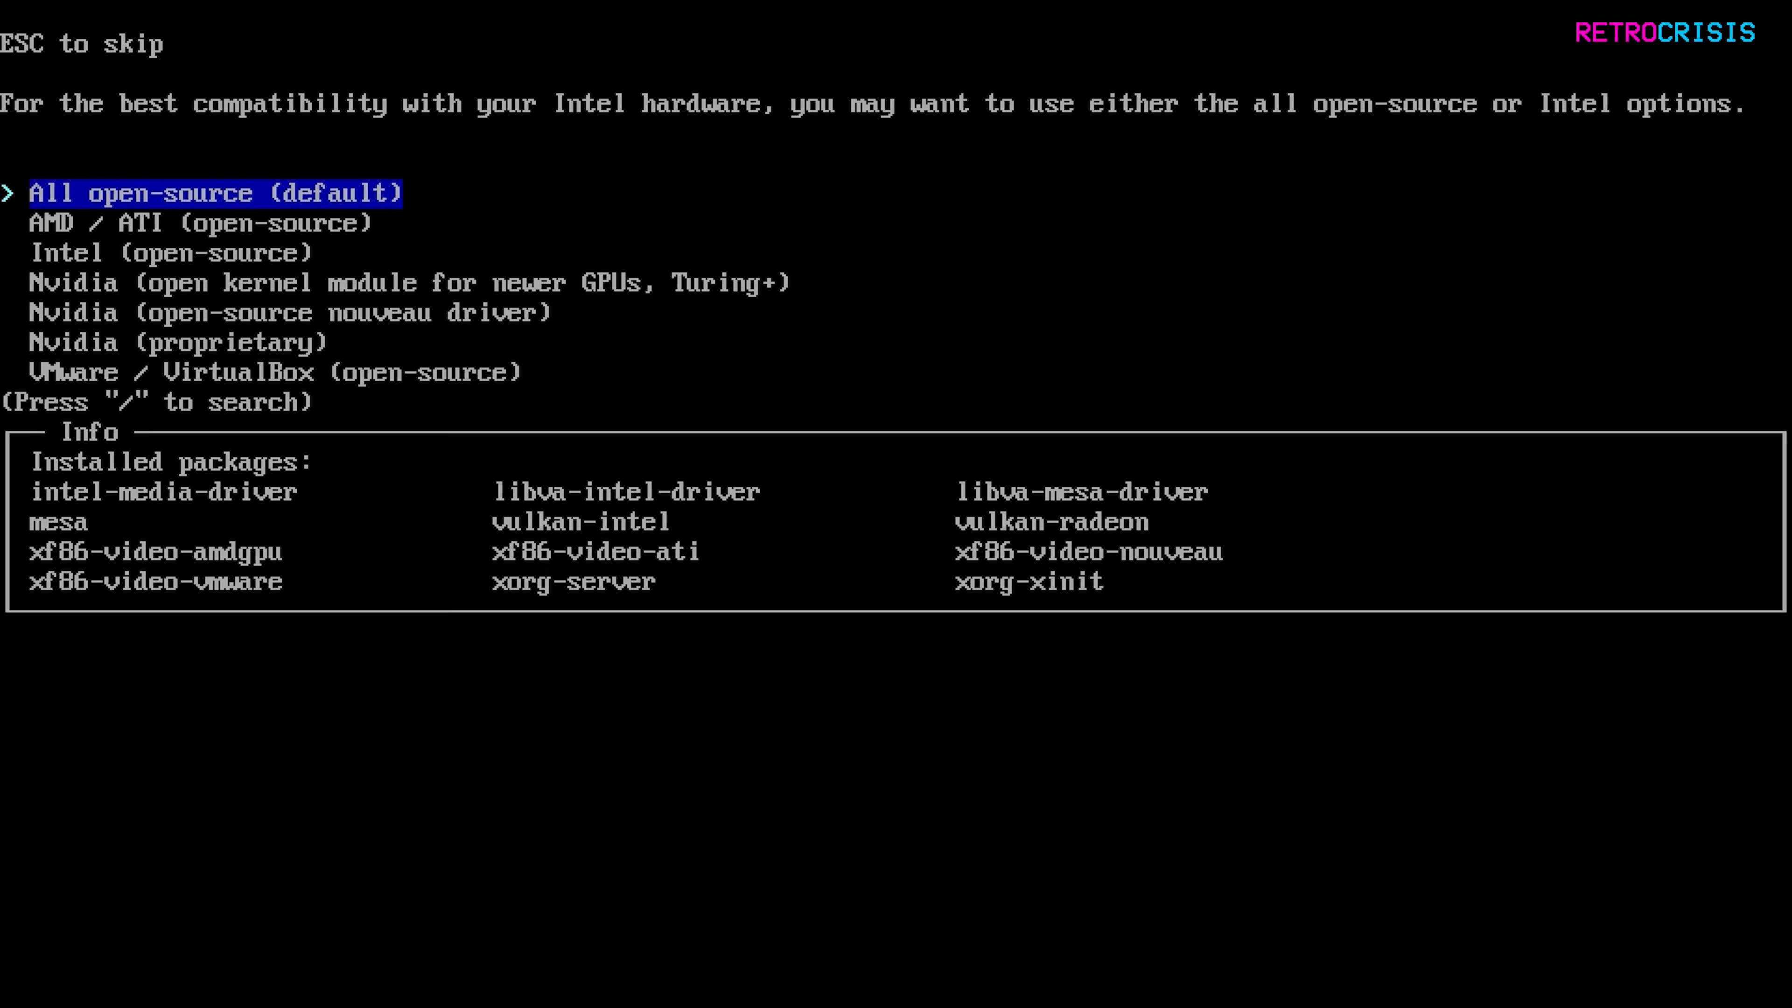
key(Return)
key(Down)
key(Down)
key(Down)
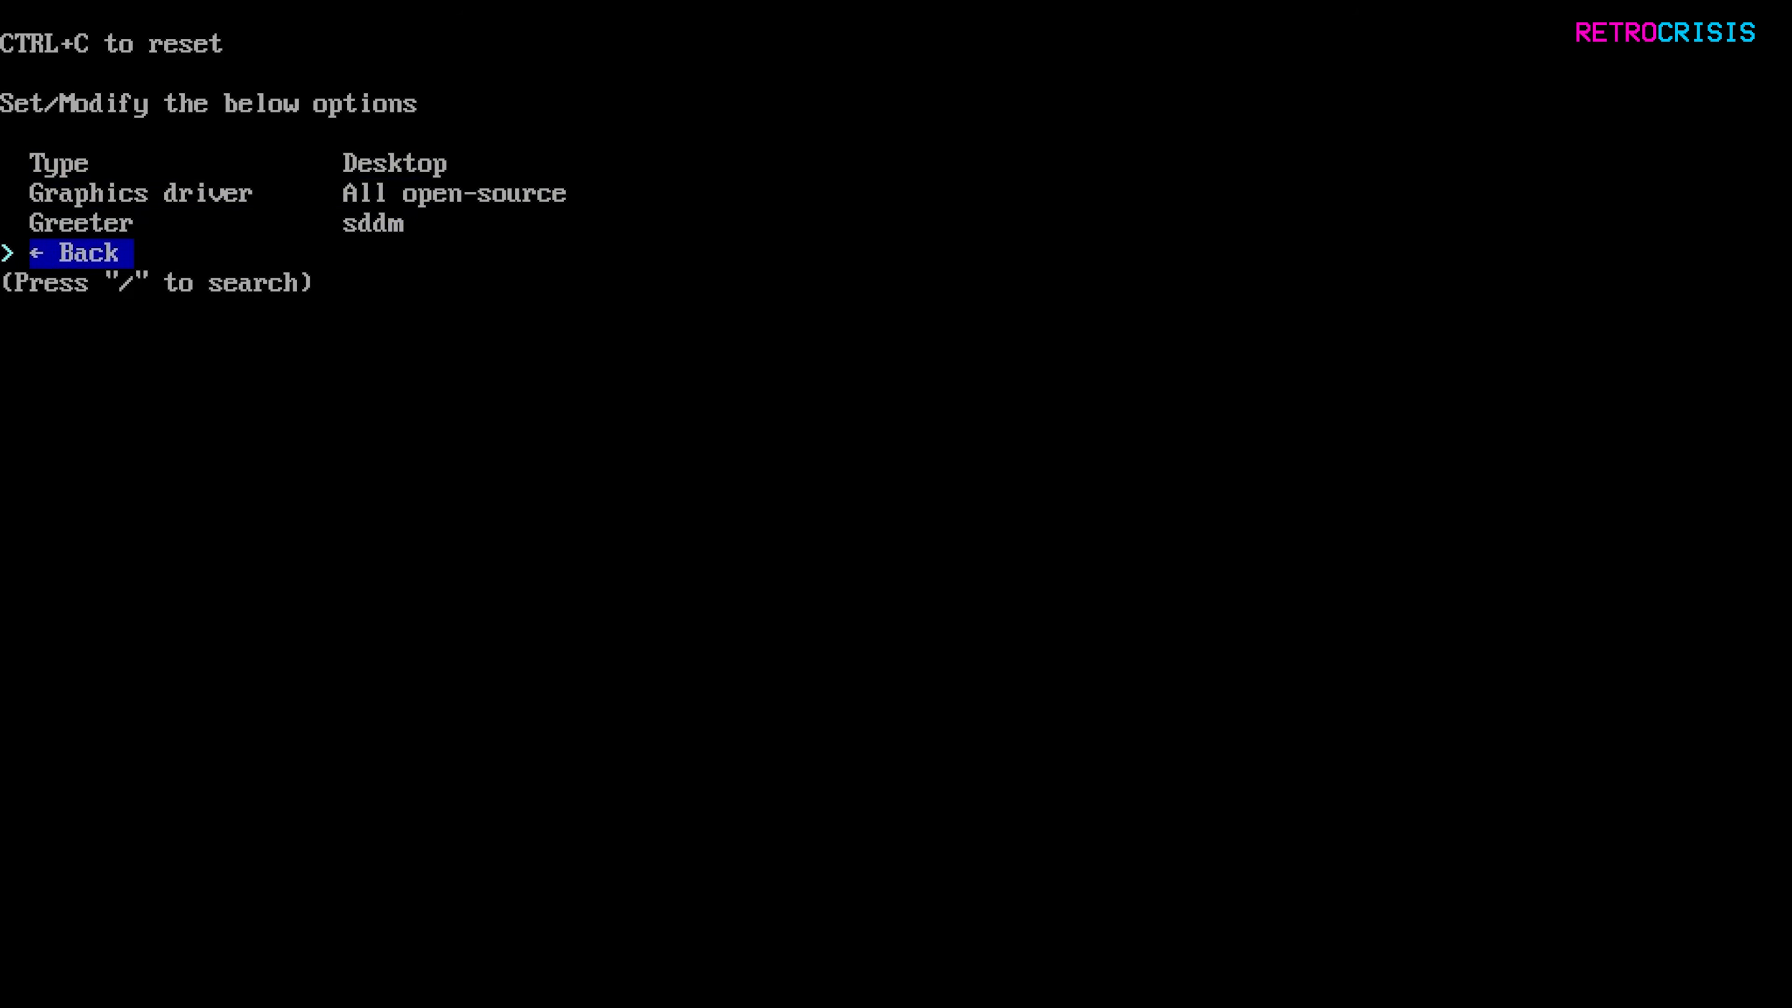
key(Return)
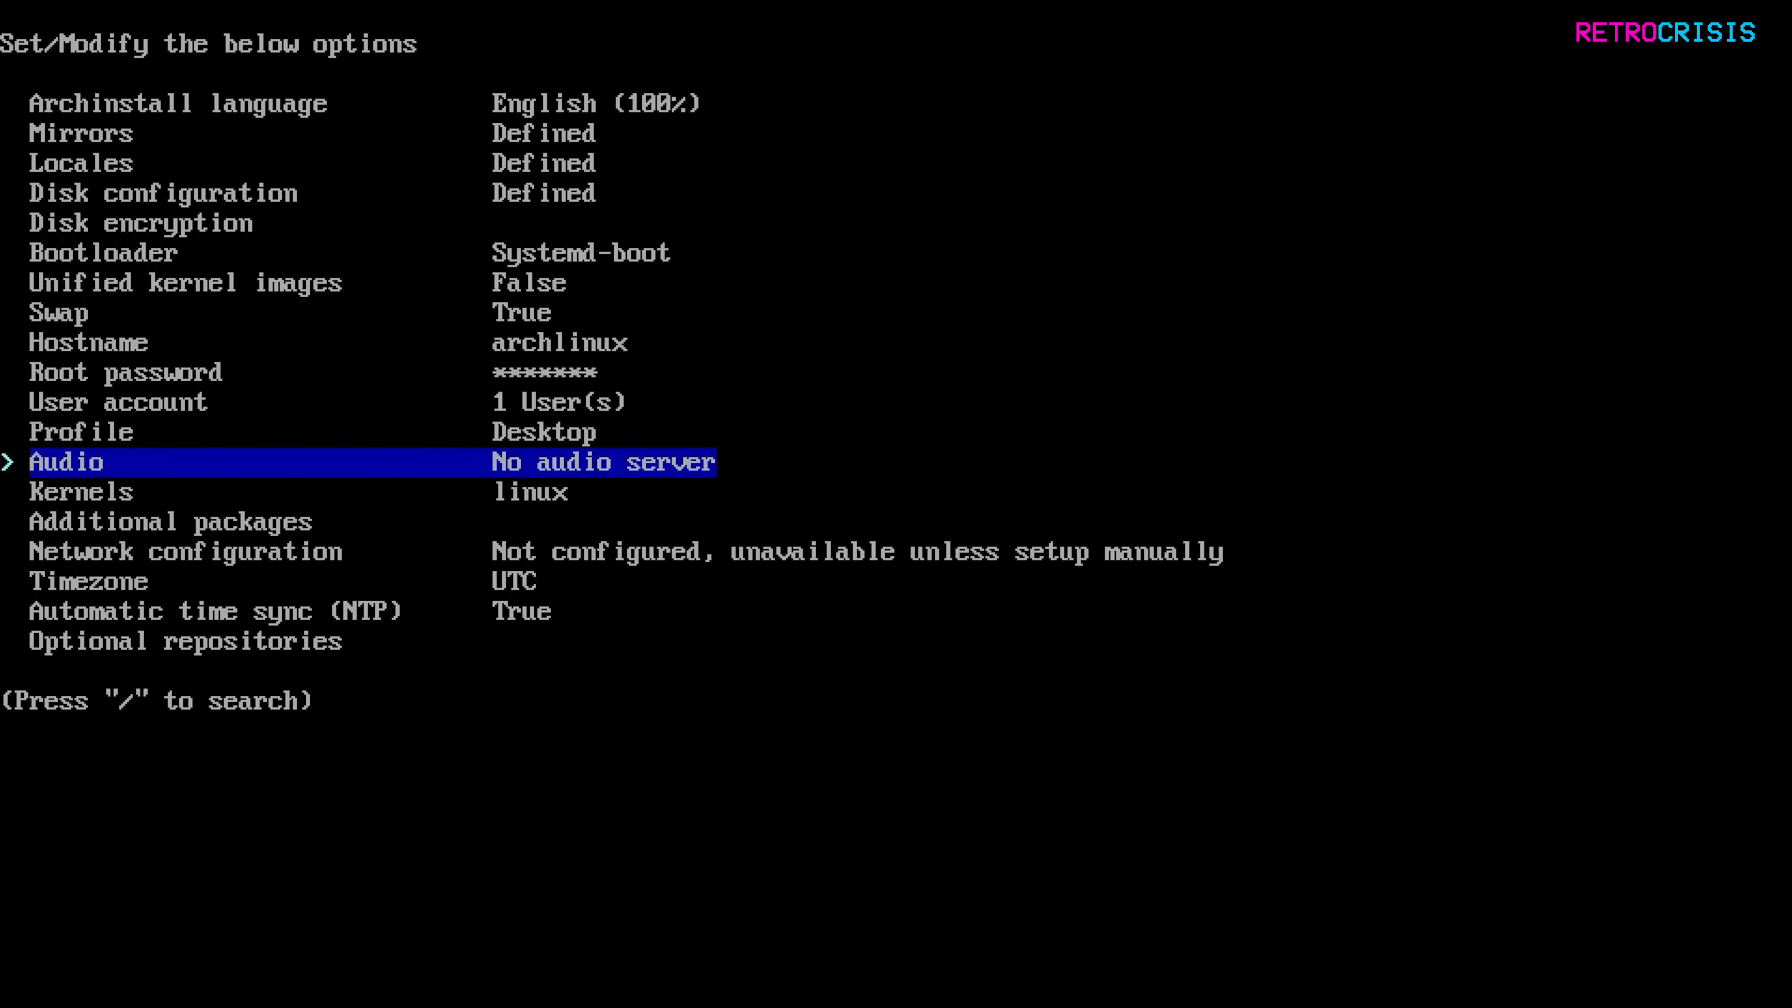
Set the audio server to Pipewire.
key(Return)
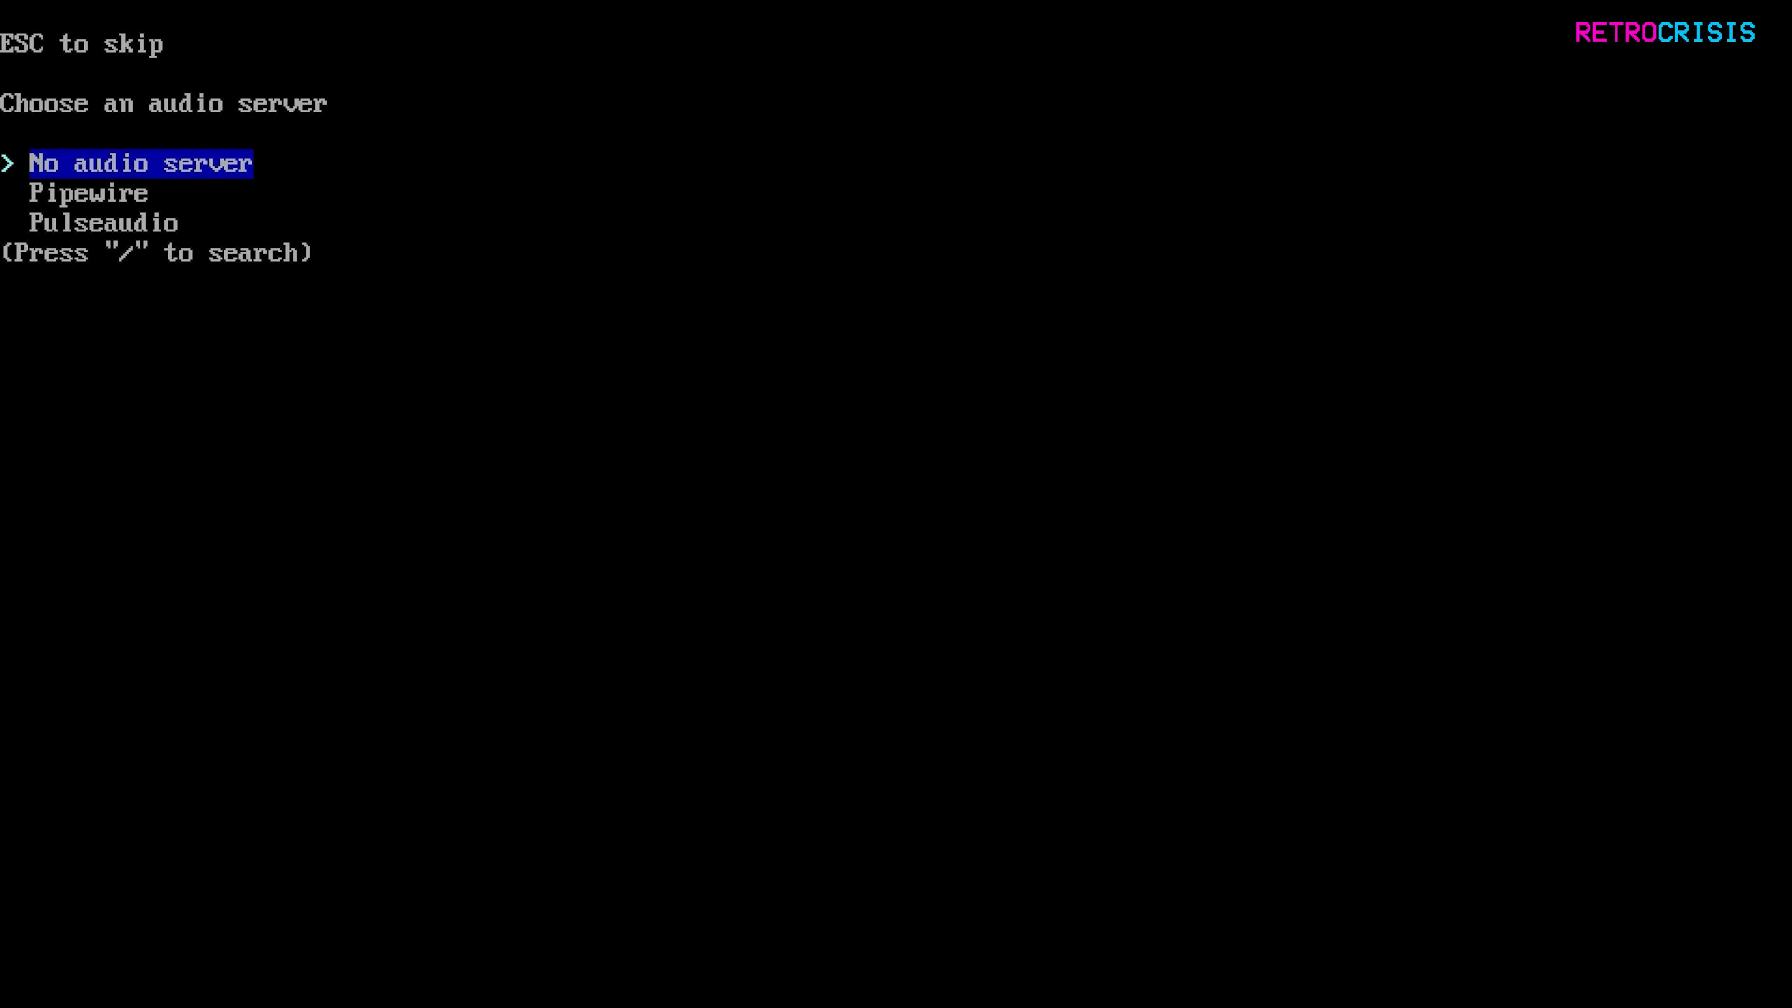
key(Down)
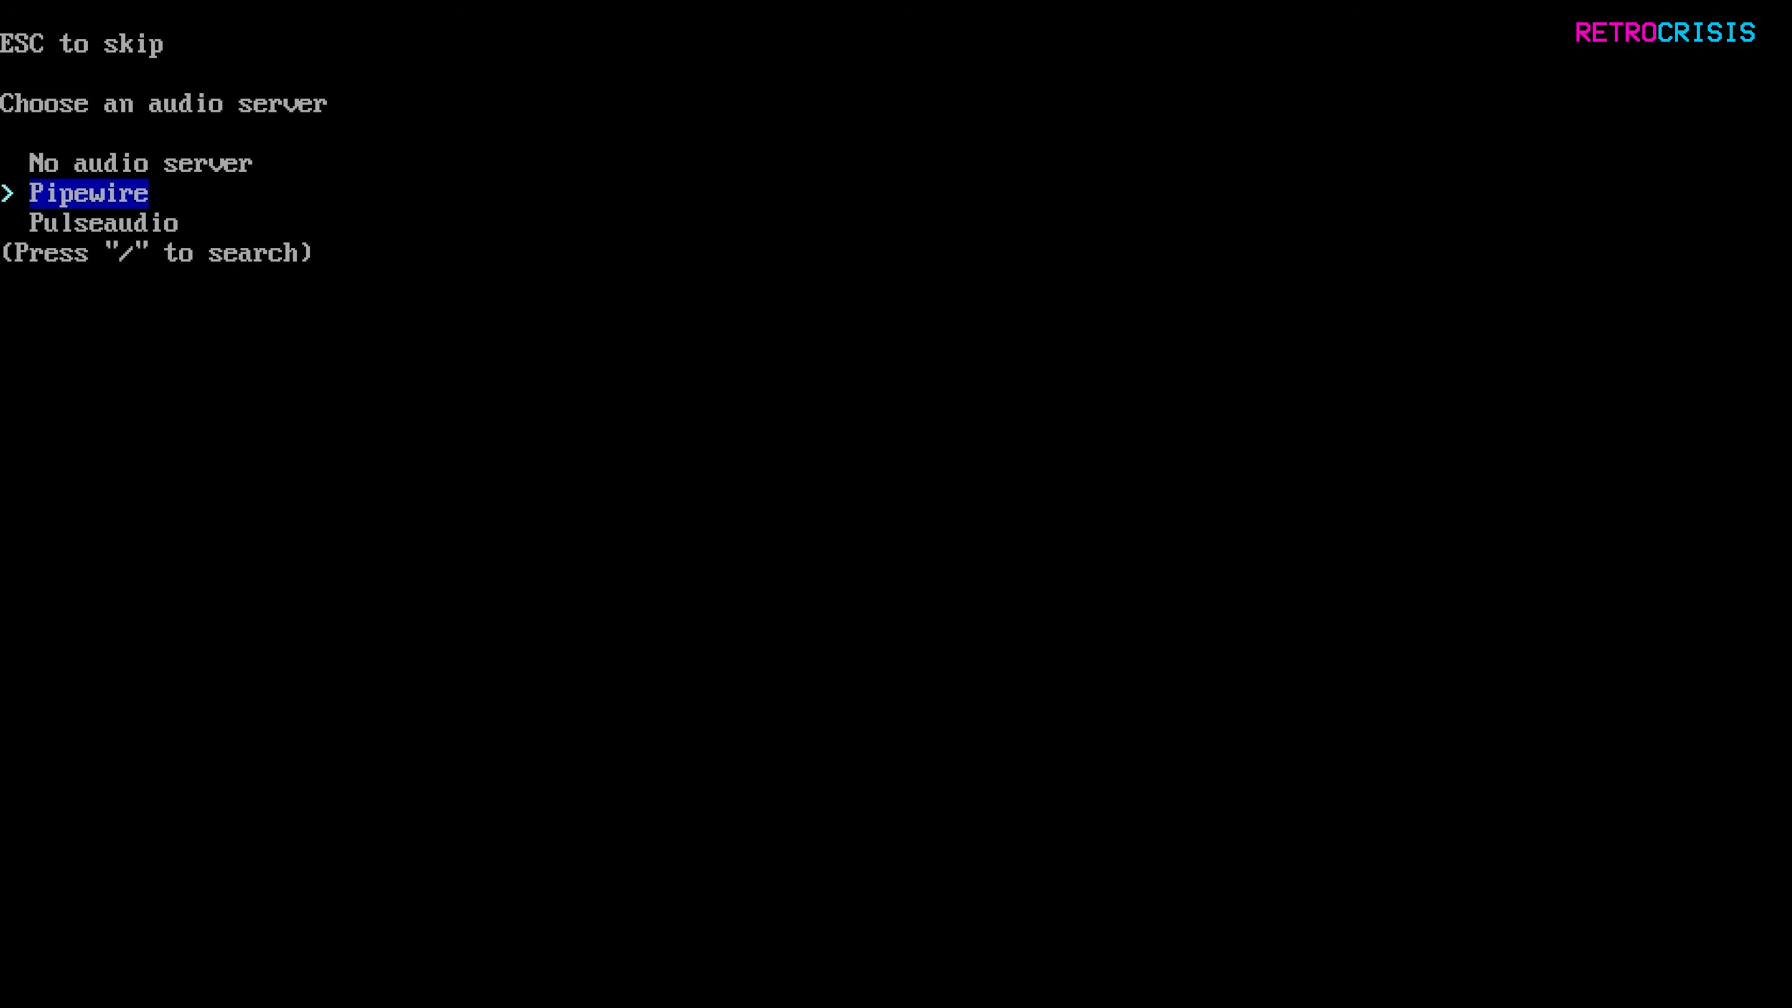
key(Return)
Skip the kernel and additional package options and set the network configuration to use NetworkManager.
key(Down)
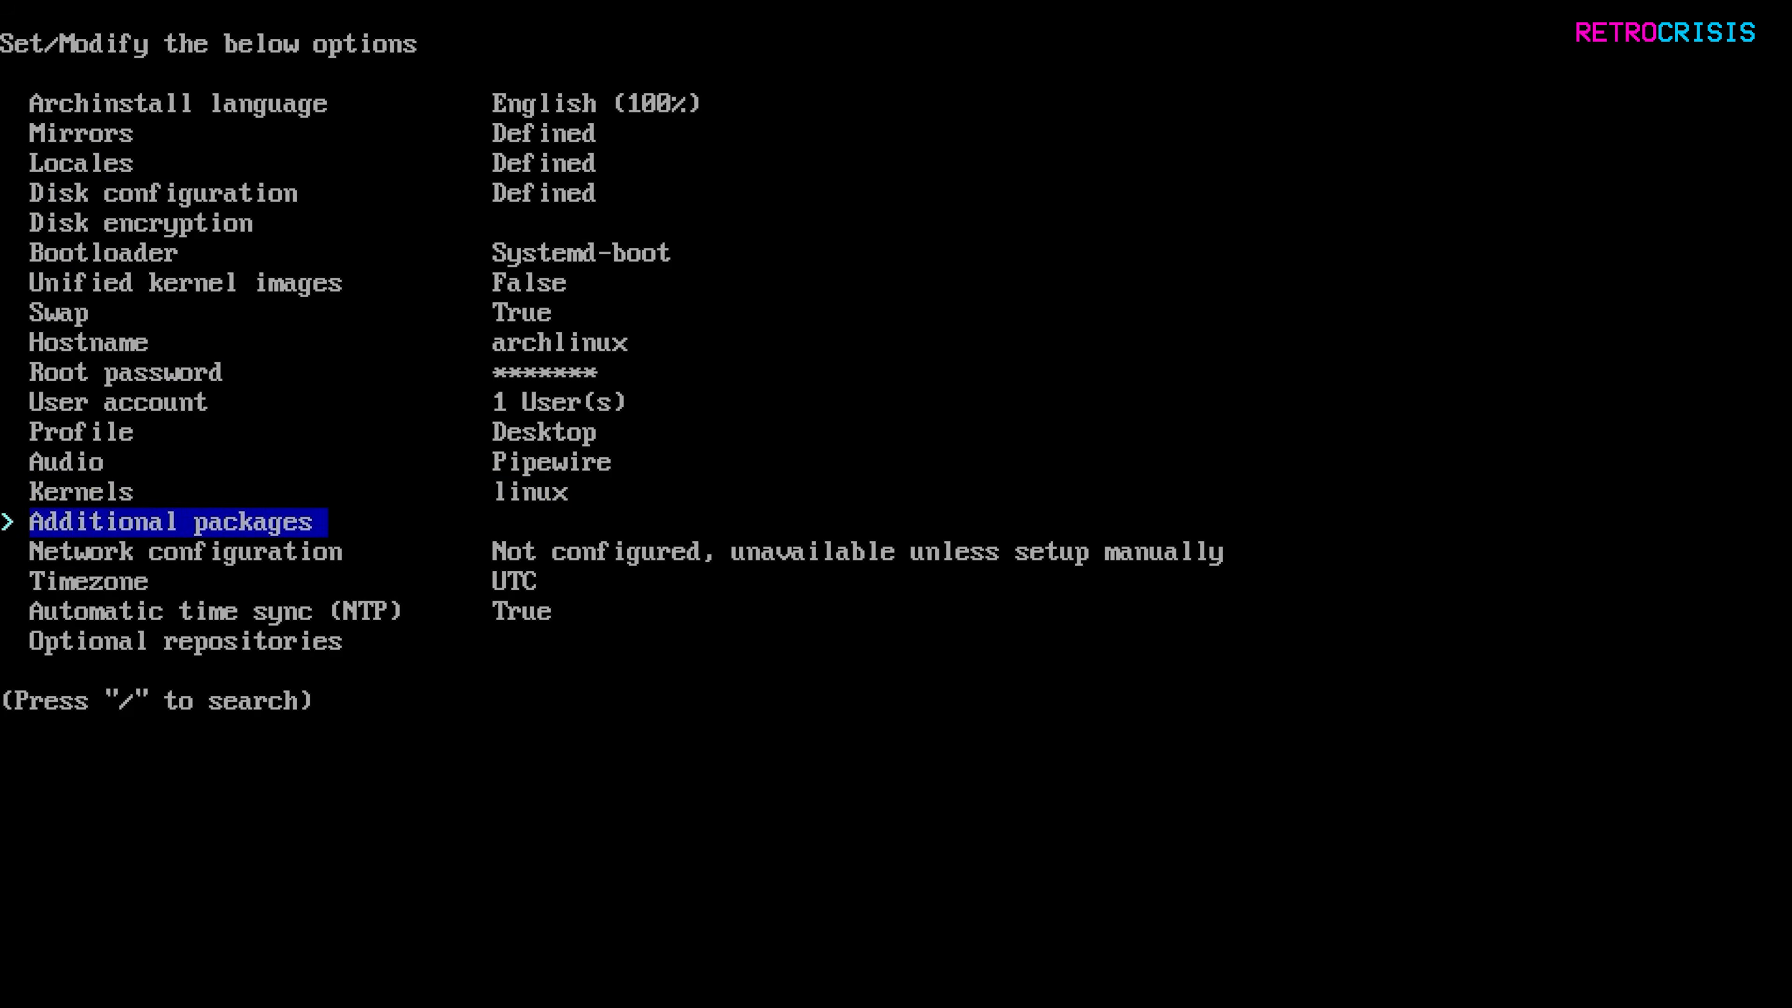
key(Down)
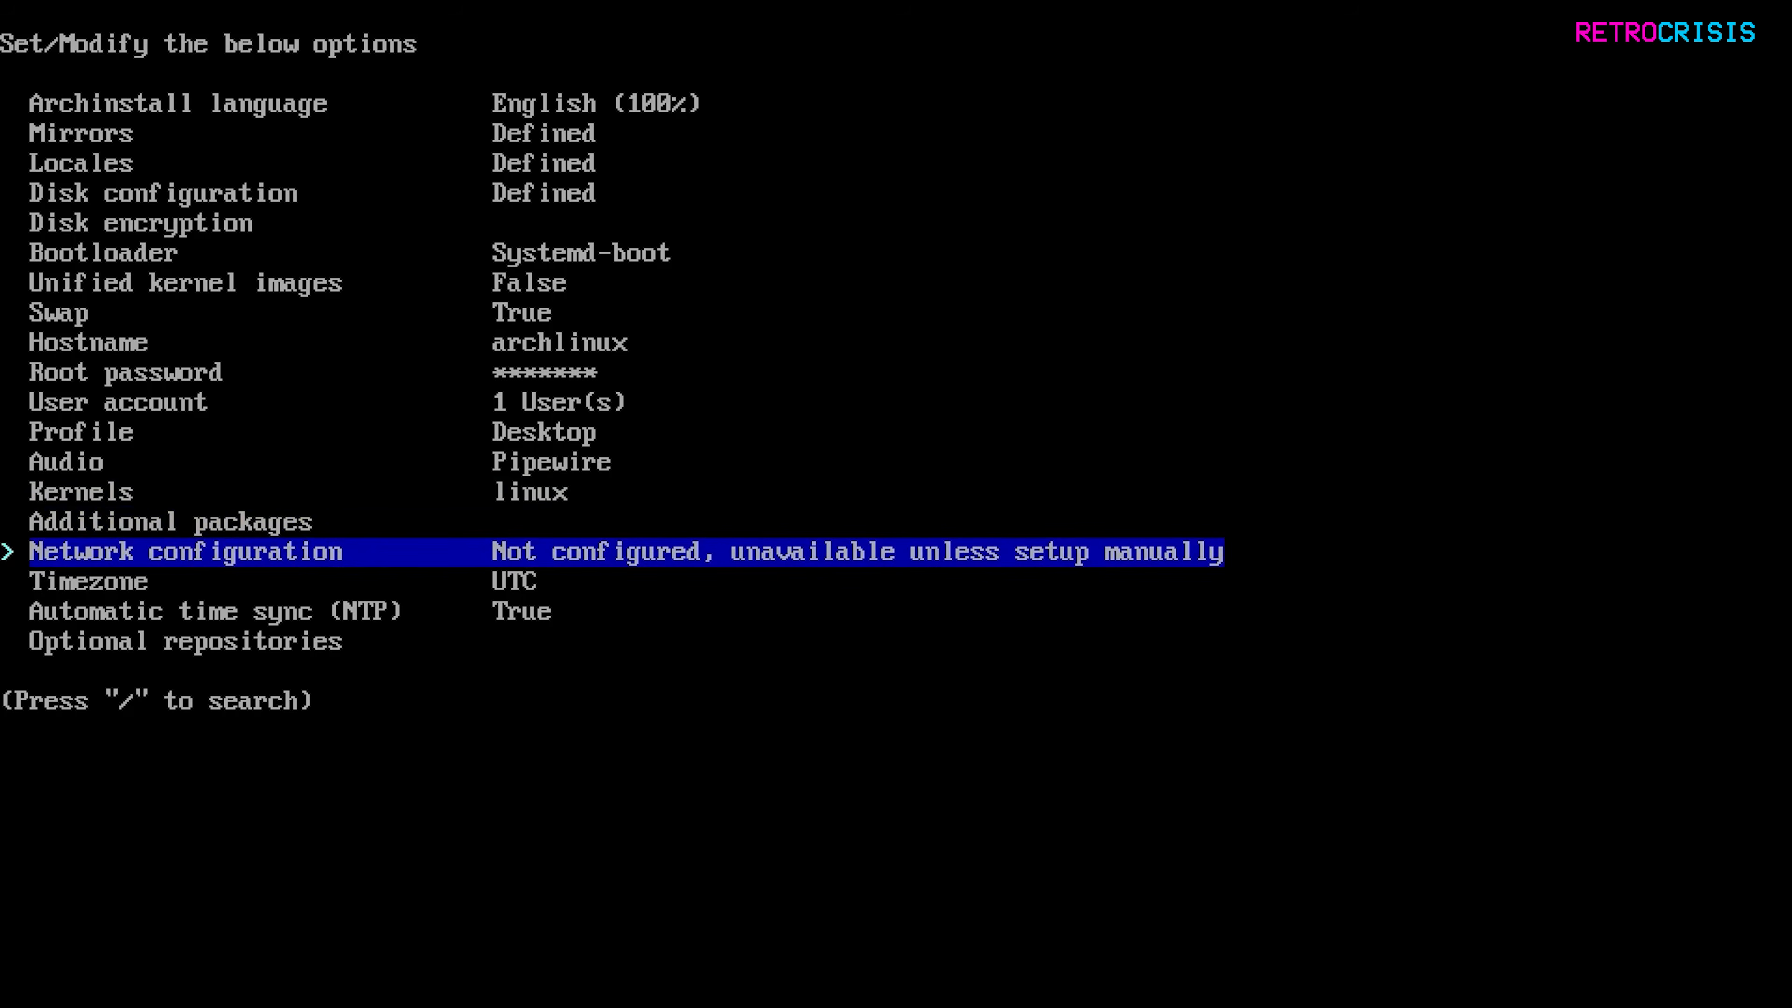
key(Return)
key(Down)
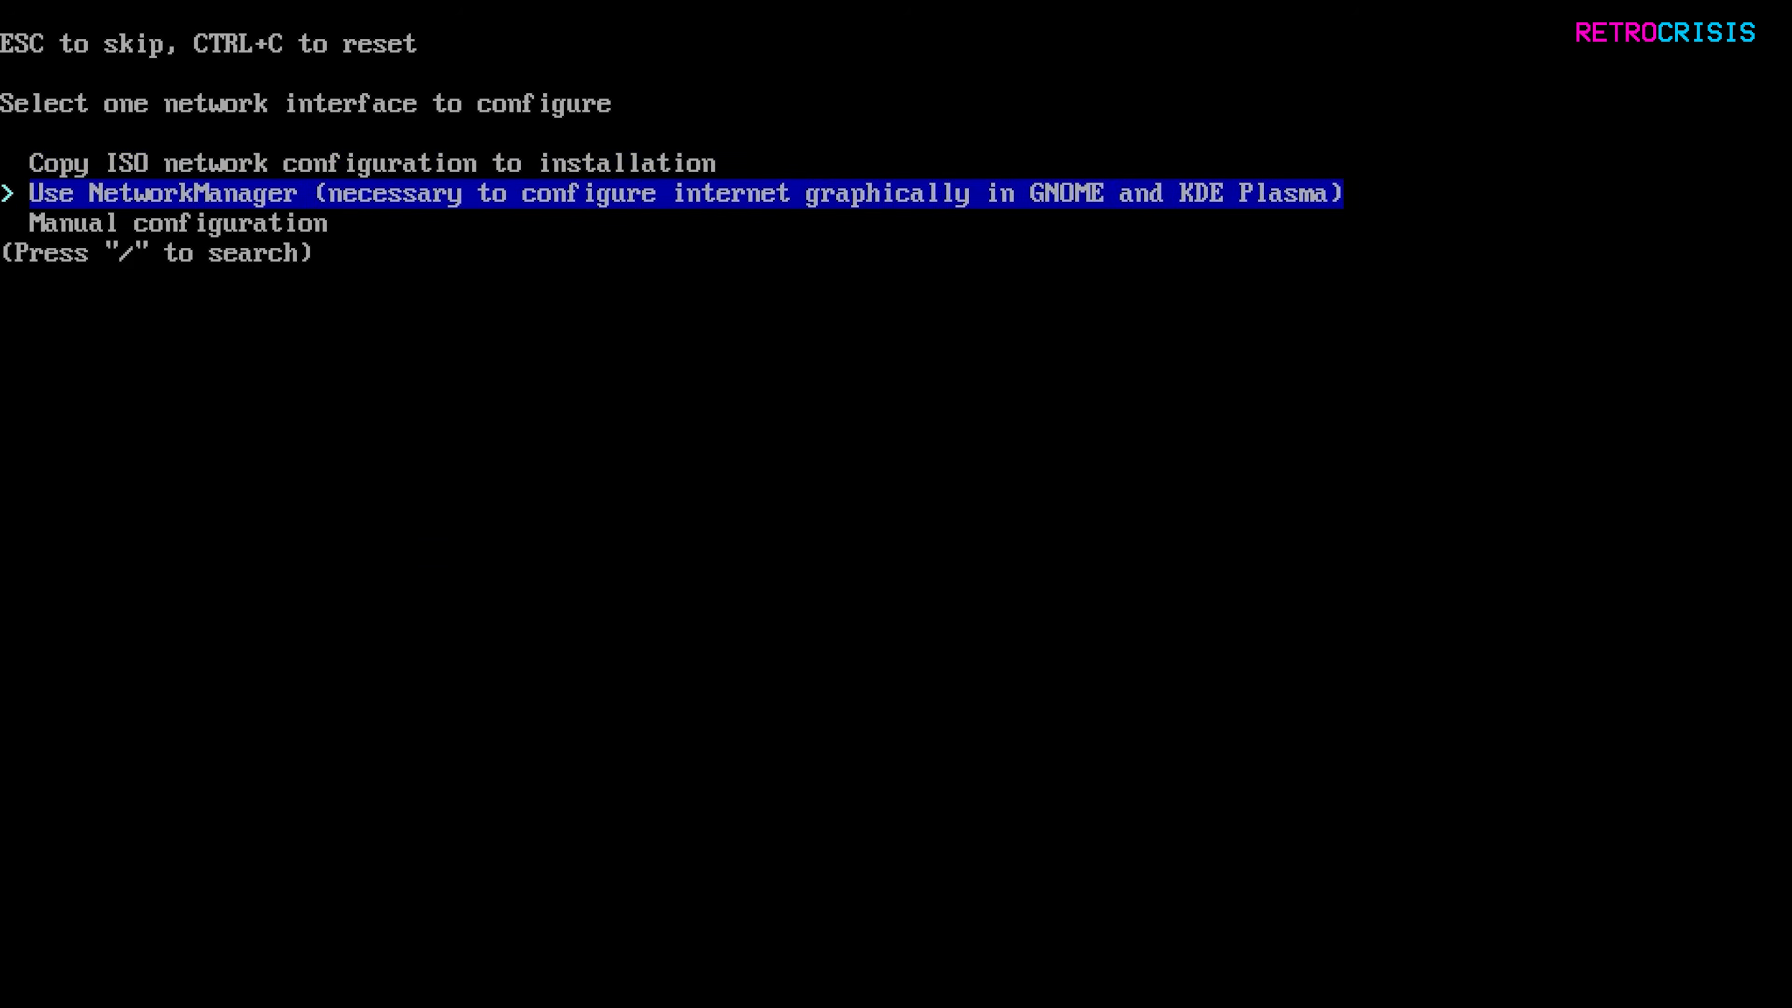
key(Return)
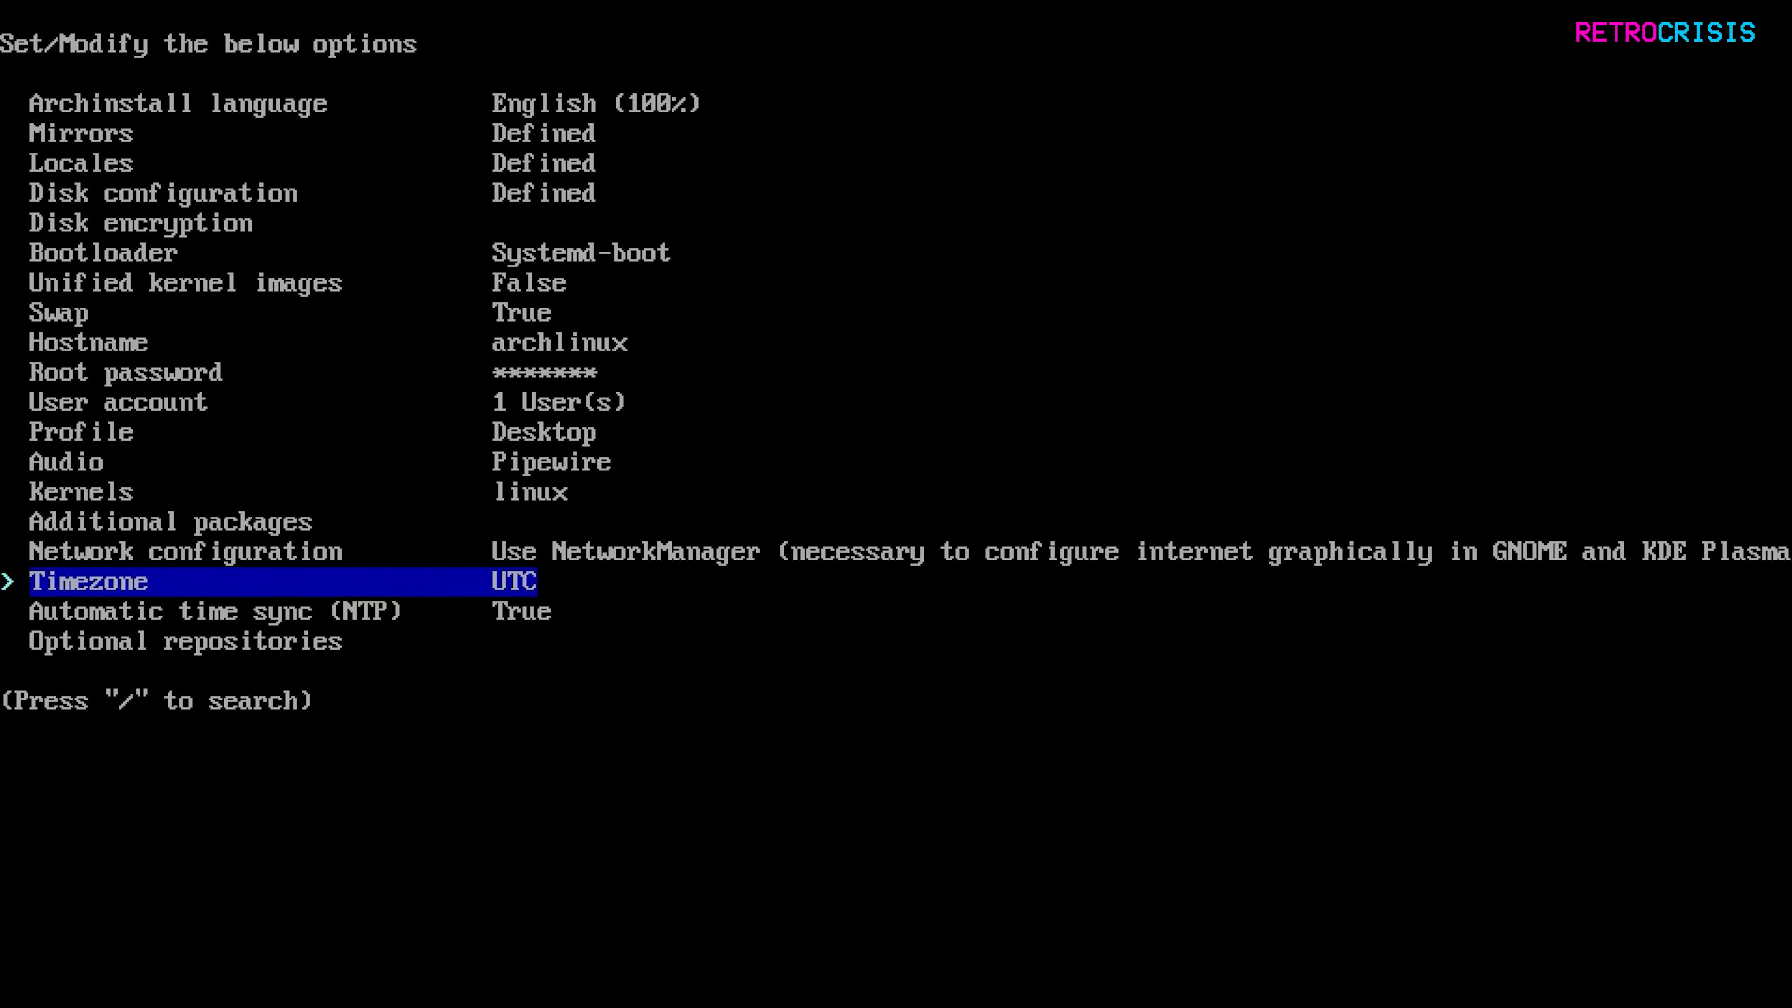
Set the timezone to Europe/London.
key(Return)
key(Down)
key(Down)
key(Down)
key(Down)
key(Down)
key(Down)
key(Down)
key(Down)
key(Down)
key(Down)
key(Down)
key(Down)
key(Down)
key(Down)
key(Down)
key(Down)
key(Down)
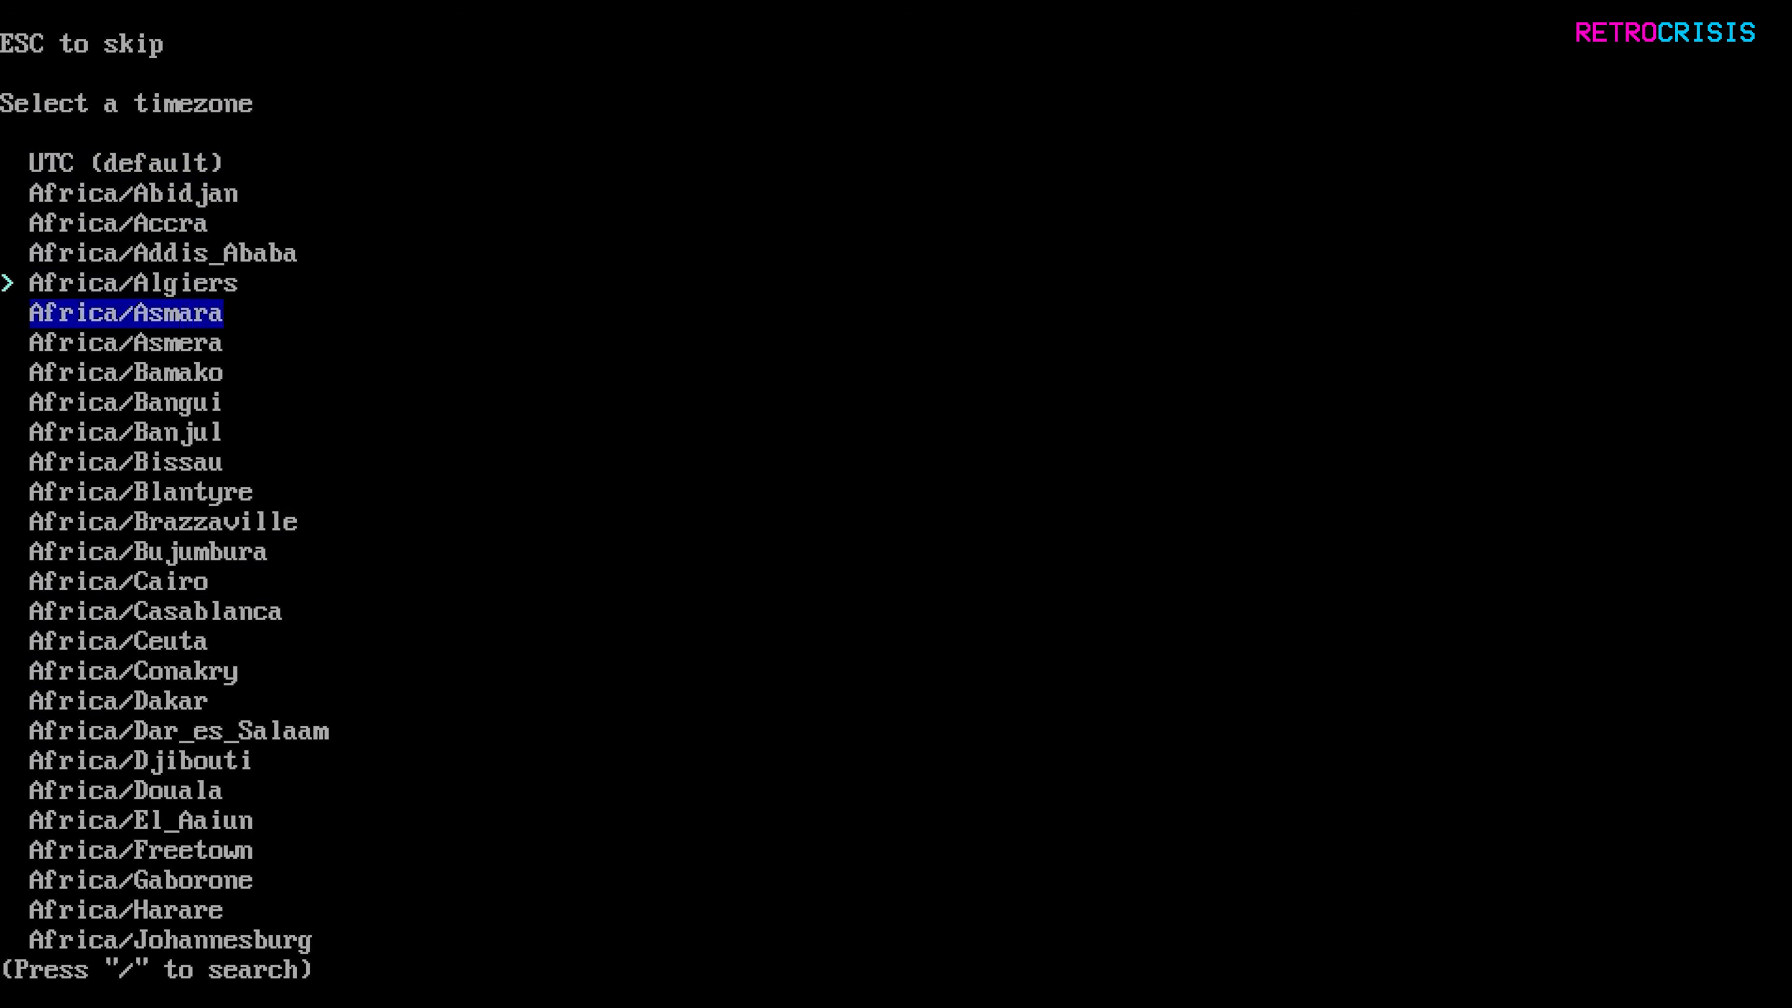
key(Down)
key(Down)
key(Down)
key(Down)
key(Down)
key(Down)
key(Down)
key(Down)
key(Down)
key(Down)
key(Down)
key(Down)
key(Down)
key(Down)
key(Down)
key(Down)
key(Down)
key(Down)
key(Down)
key(Down)
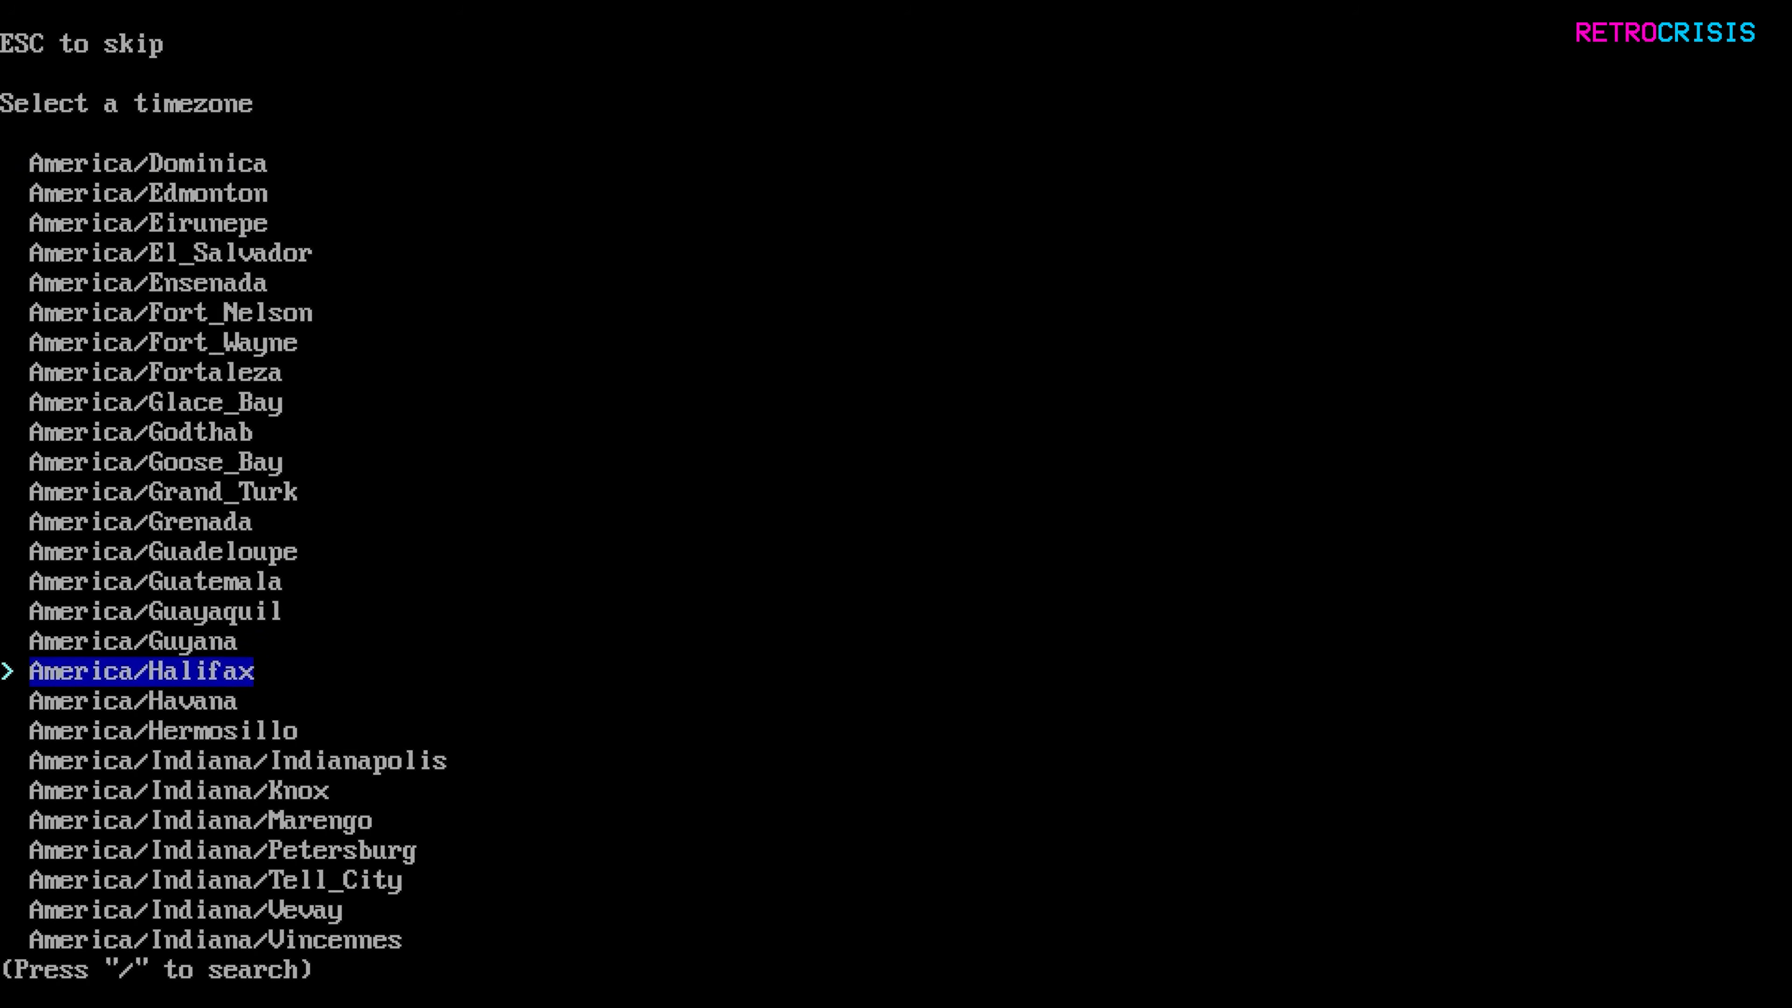
key(Down)
key(Down)
key(Down)
key(Down)
key(Down)
key(Down)
key(Down)
key(Down)
key(Down)
key(Down)
key(Down)
key(Down)
key(Down)
key(Down)
key(Down)
key(Down)
key(Down)
key(Down)
key(Down)
key(Down)
key(Page_Down)
key(Page_Down)
key(Page_Down)
key(Page_Down)
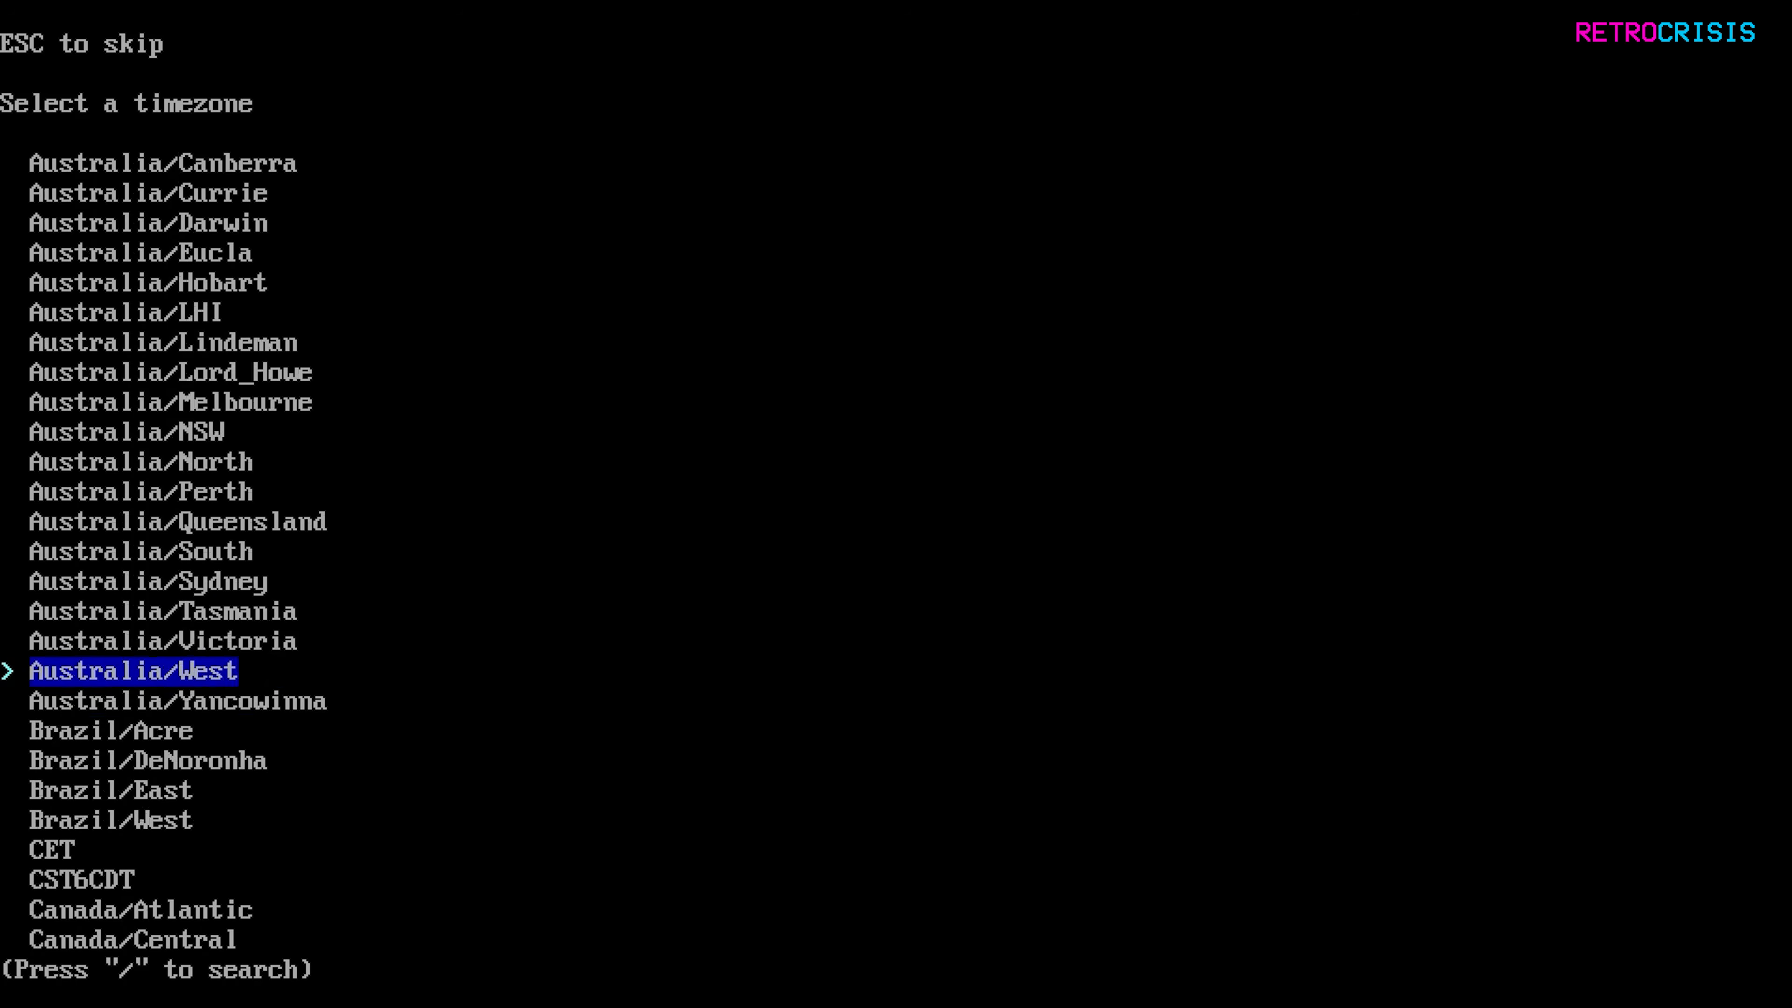
key(Page_Down)
key(Page_Down)
key(Down)
key(Down)
key(Down)
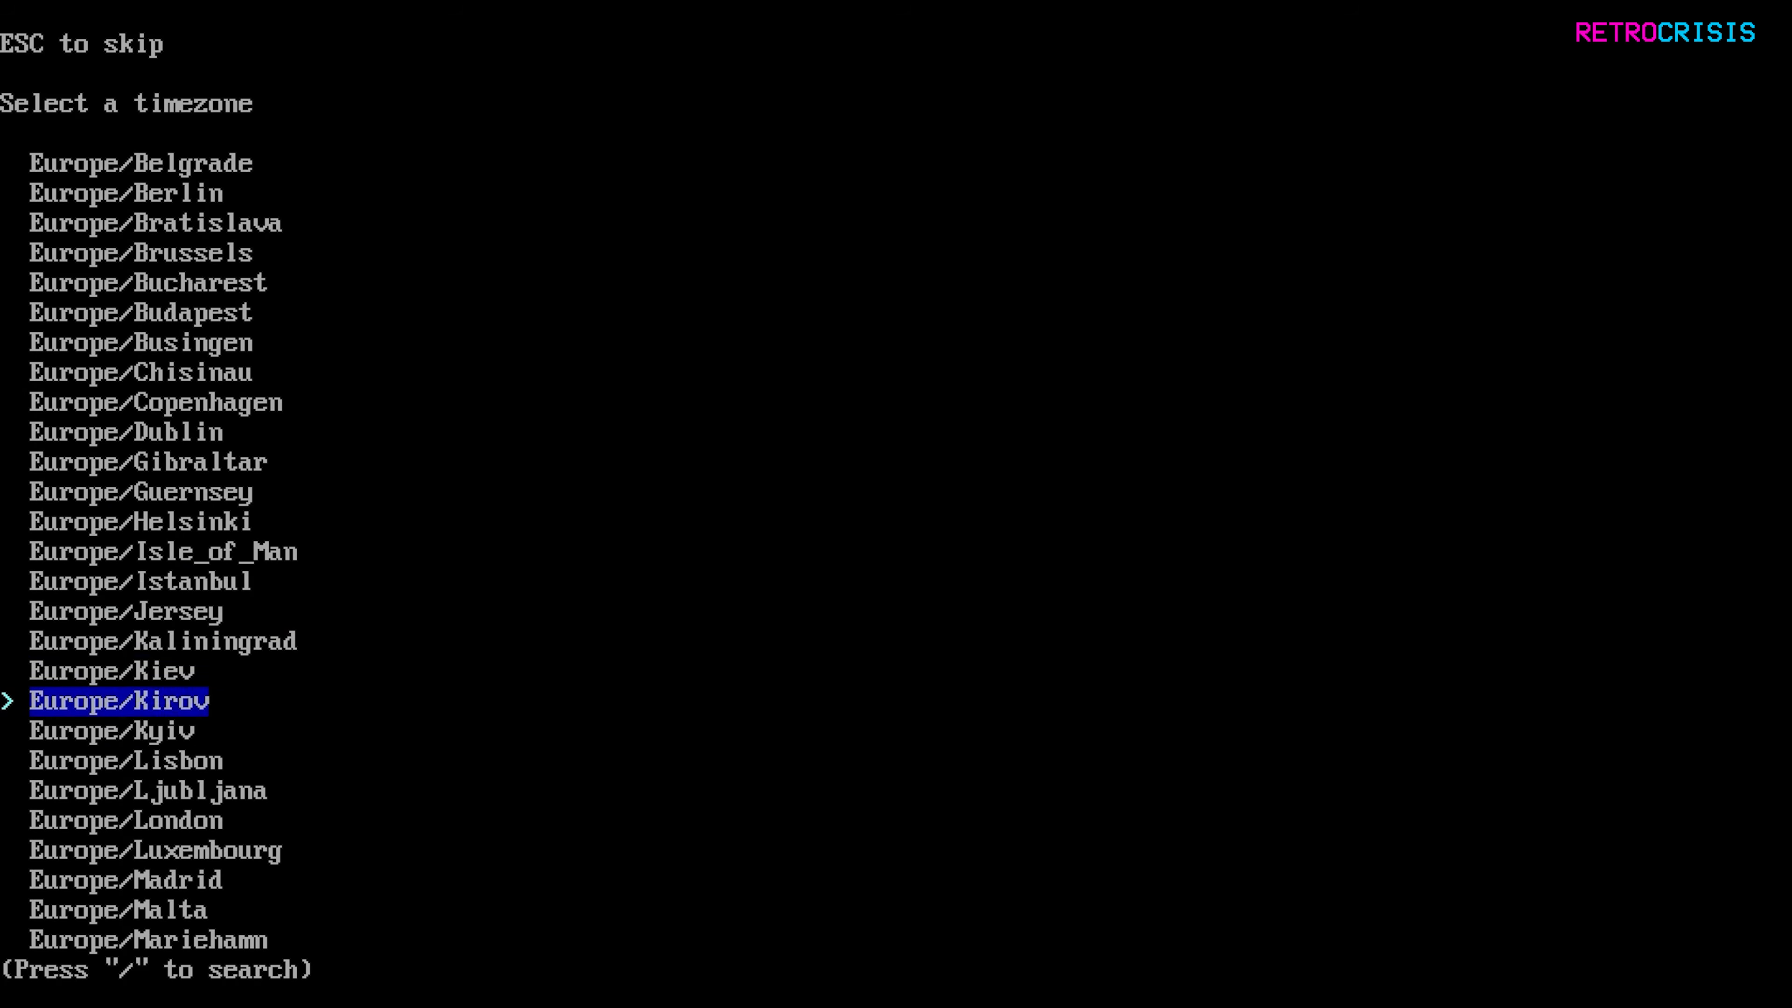
key(Down)
key(Down)
key(Return)
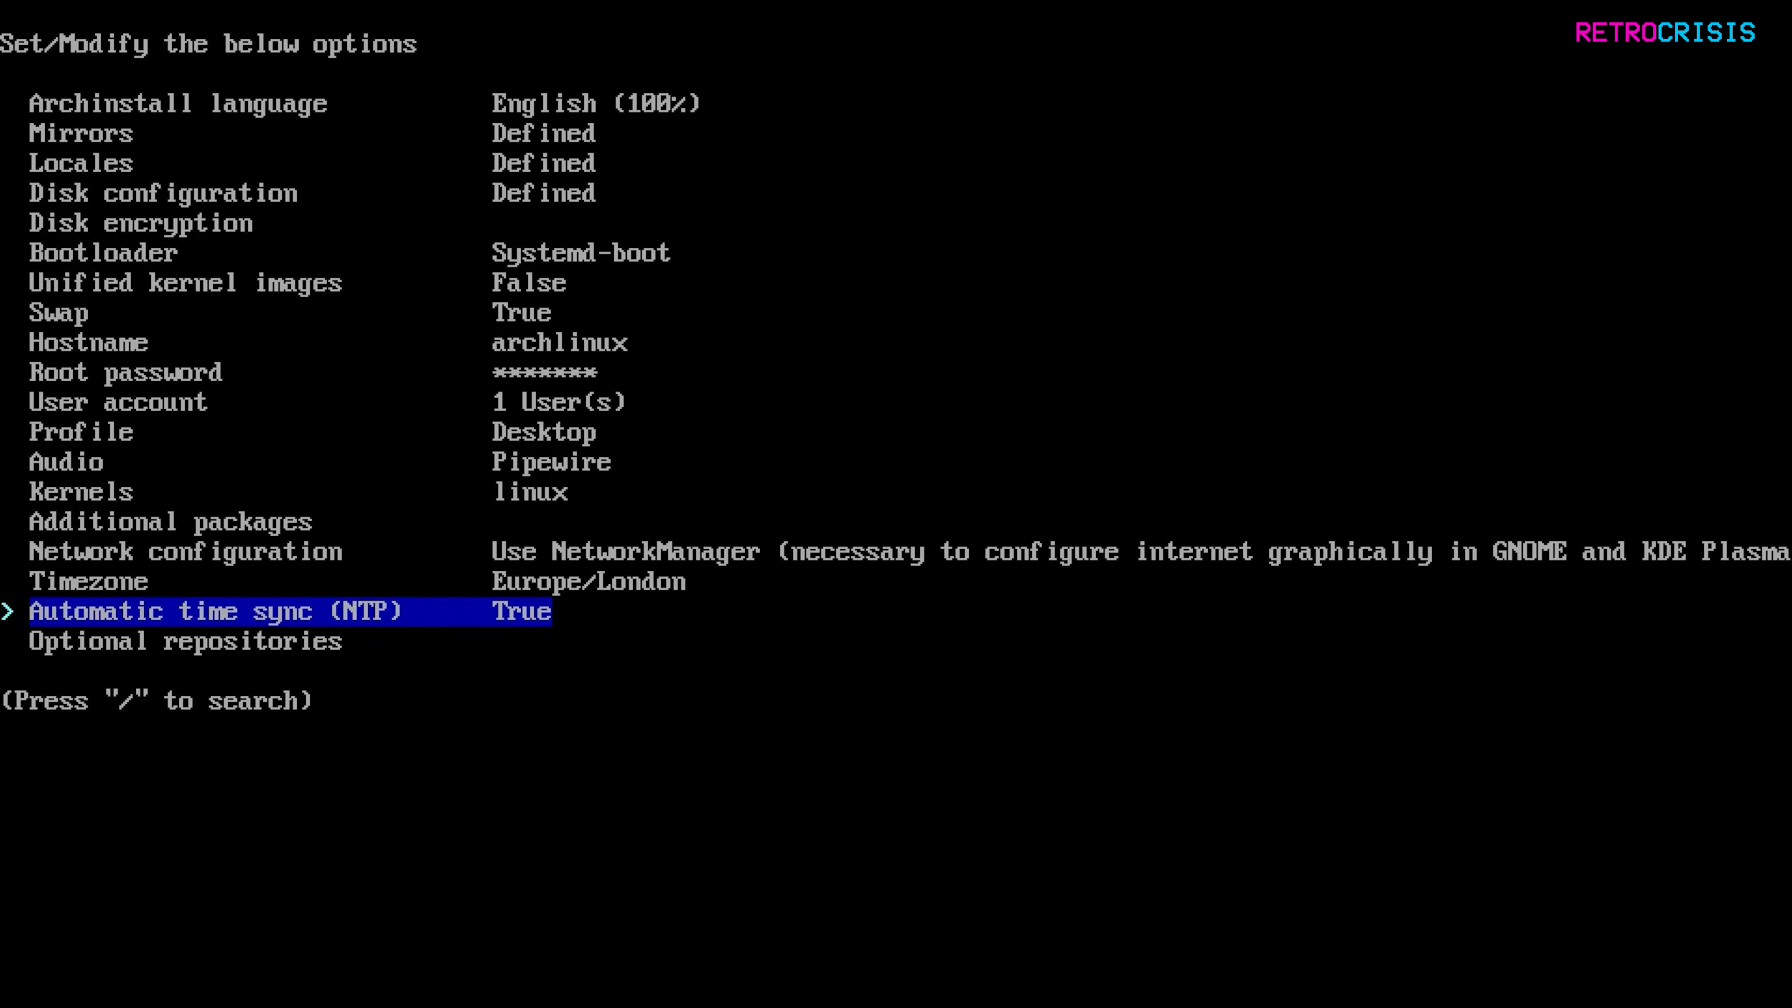
Keep automatic time sync and optional repositories at their defaults, then start the installation and accept the configuration summary.
key(Down)
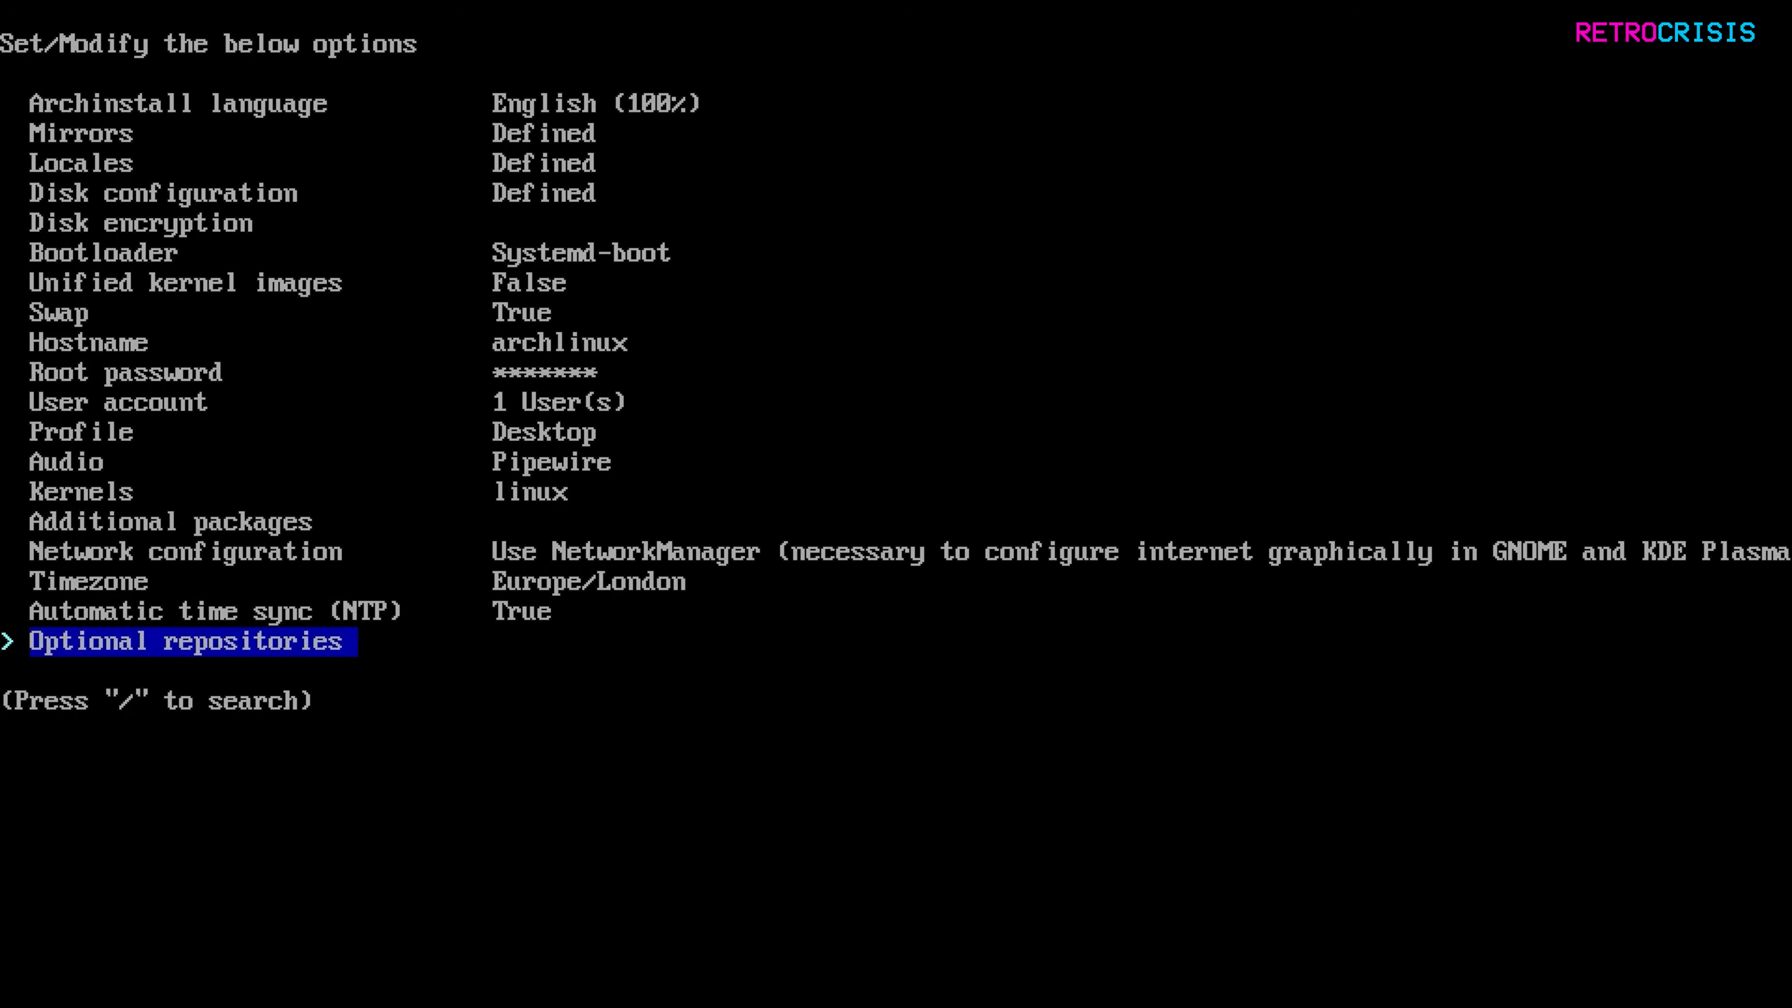
key(Down)
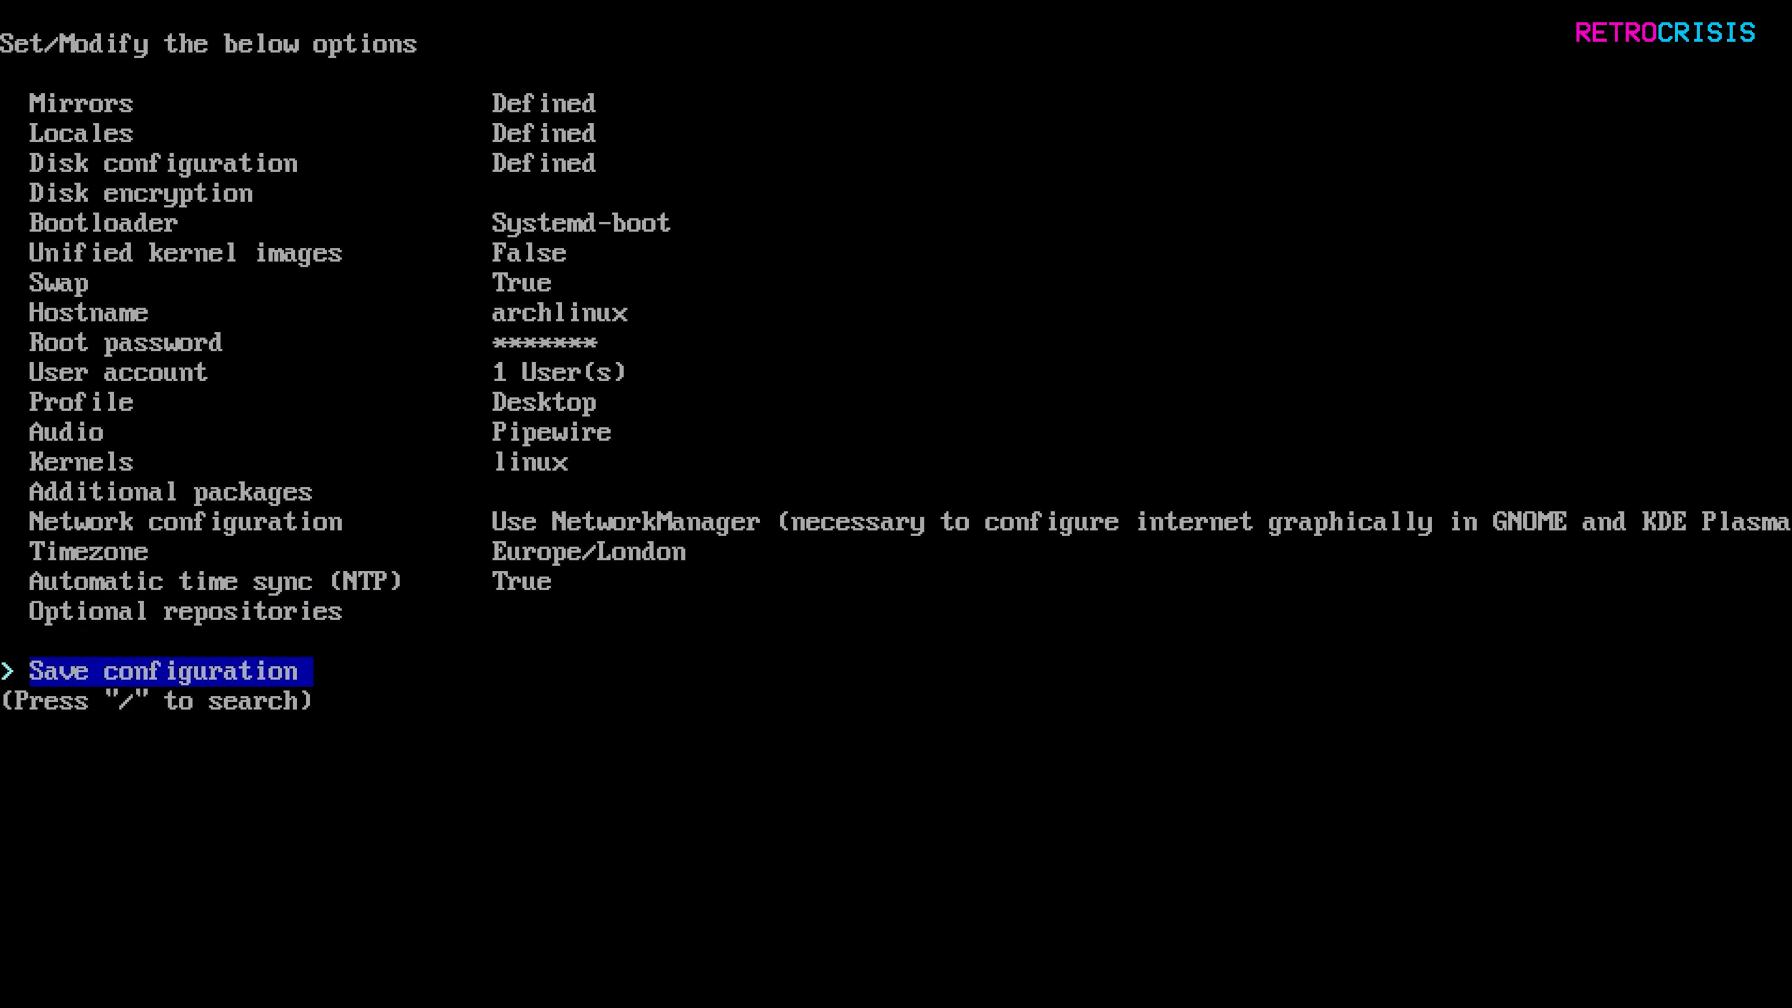
key(Down)
key(Down)
key(Up)
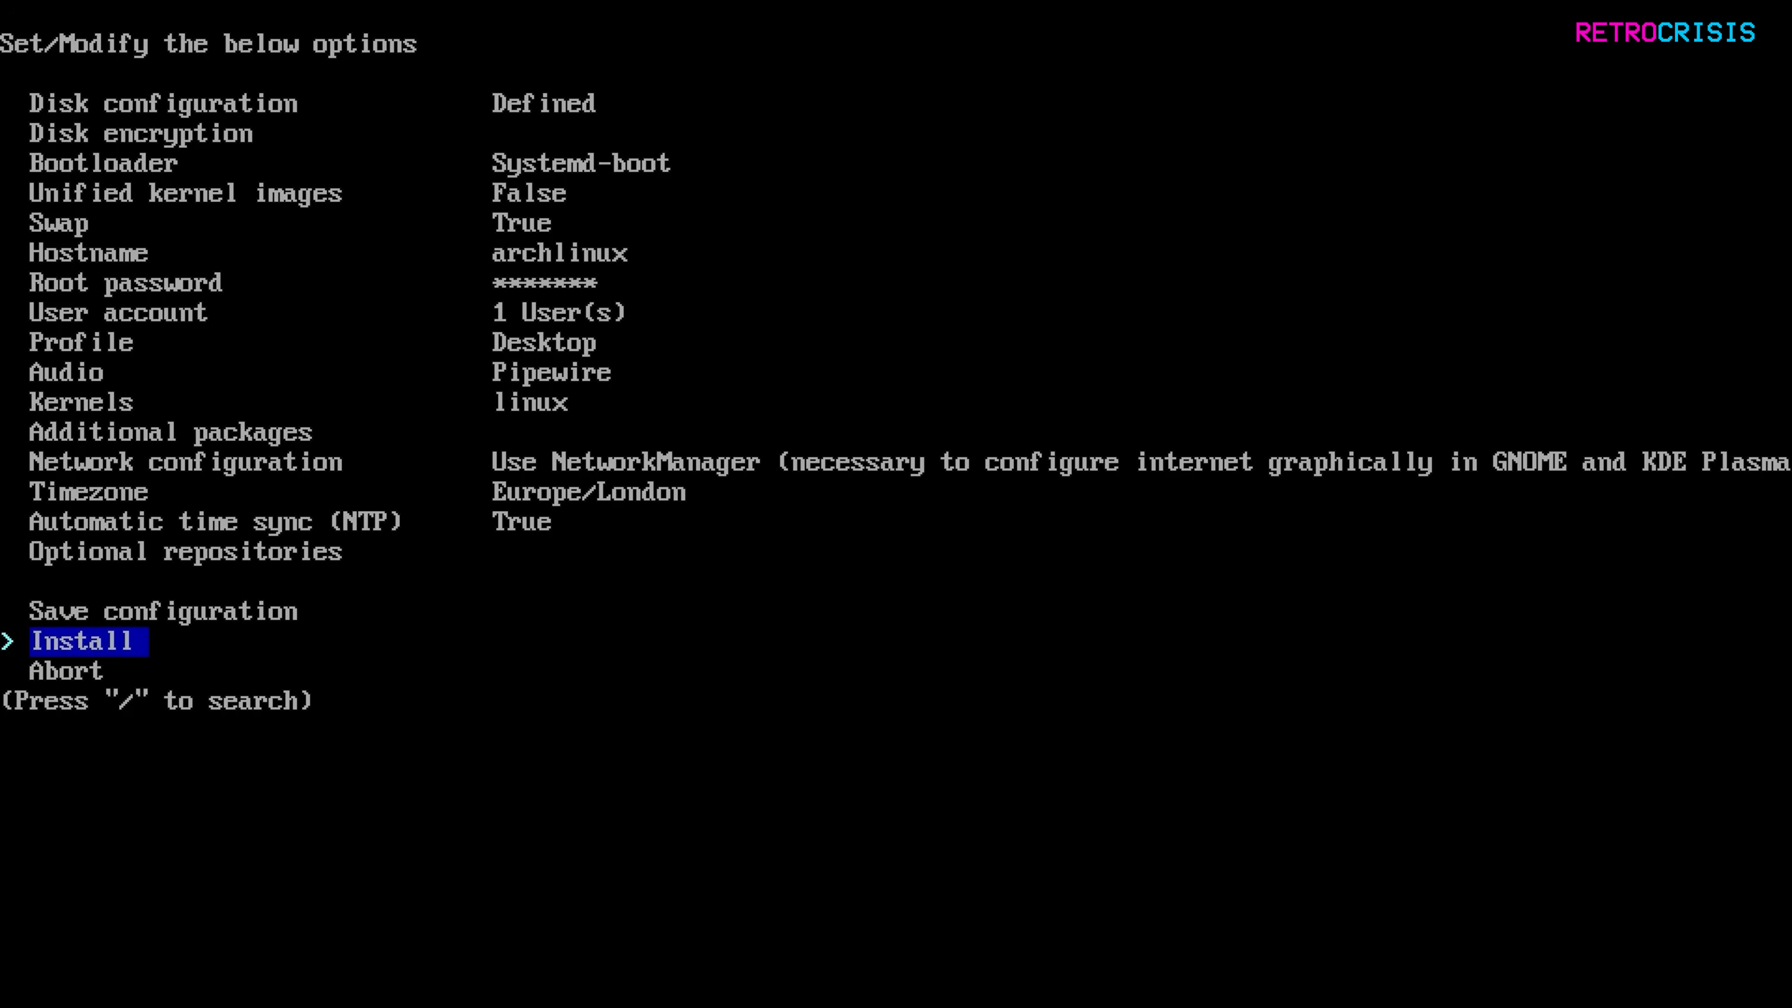
key(Return)
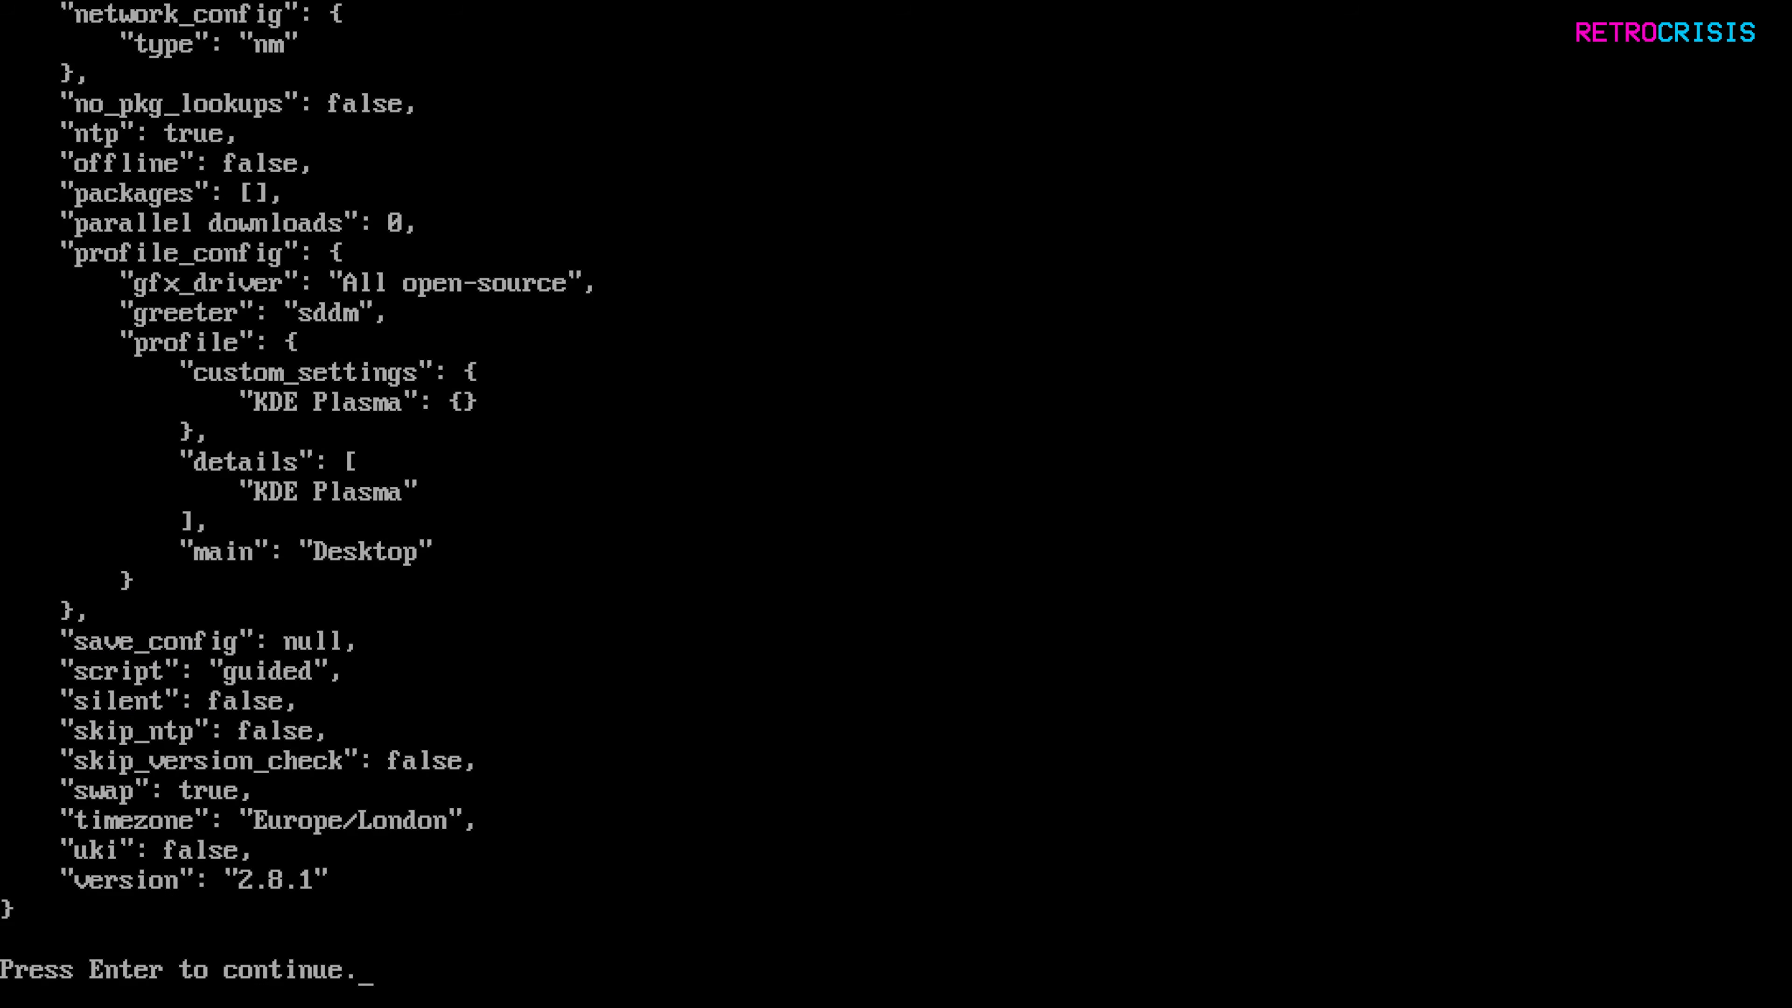
key(Return)
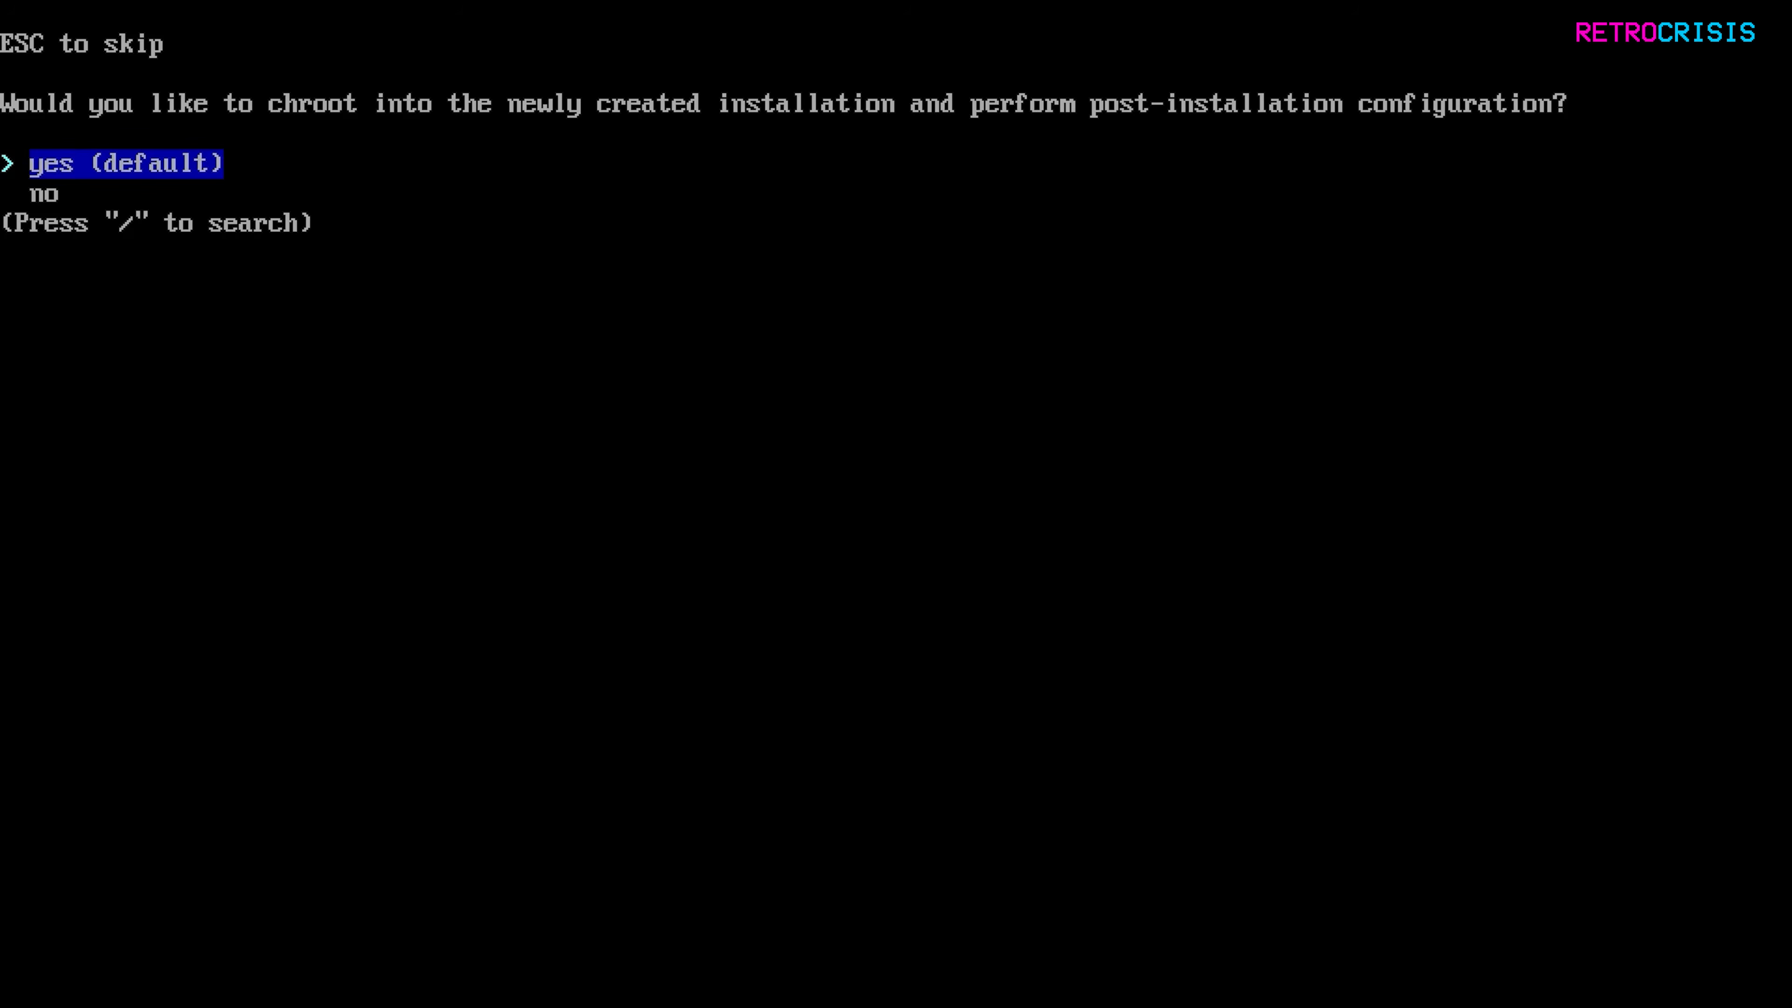
Accept the chroot into the new installation and exit its shell back to the live environment.
key(Return)
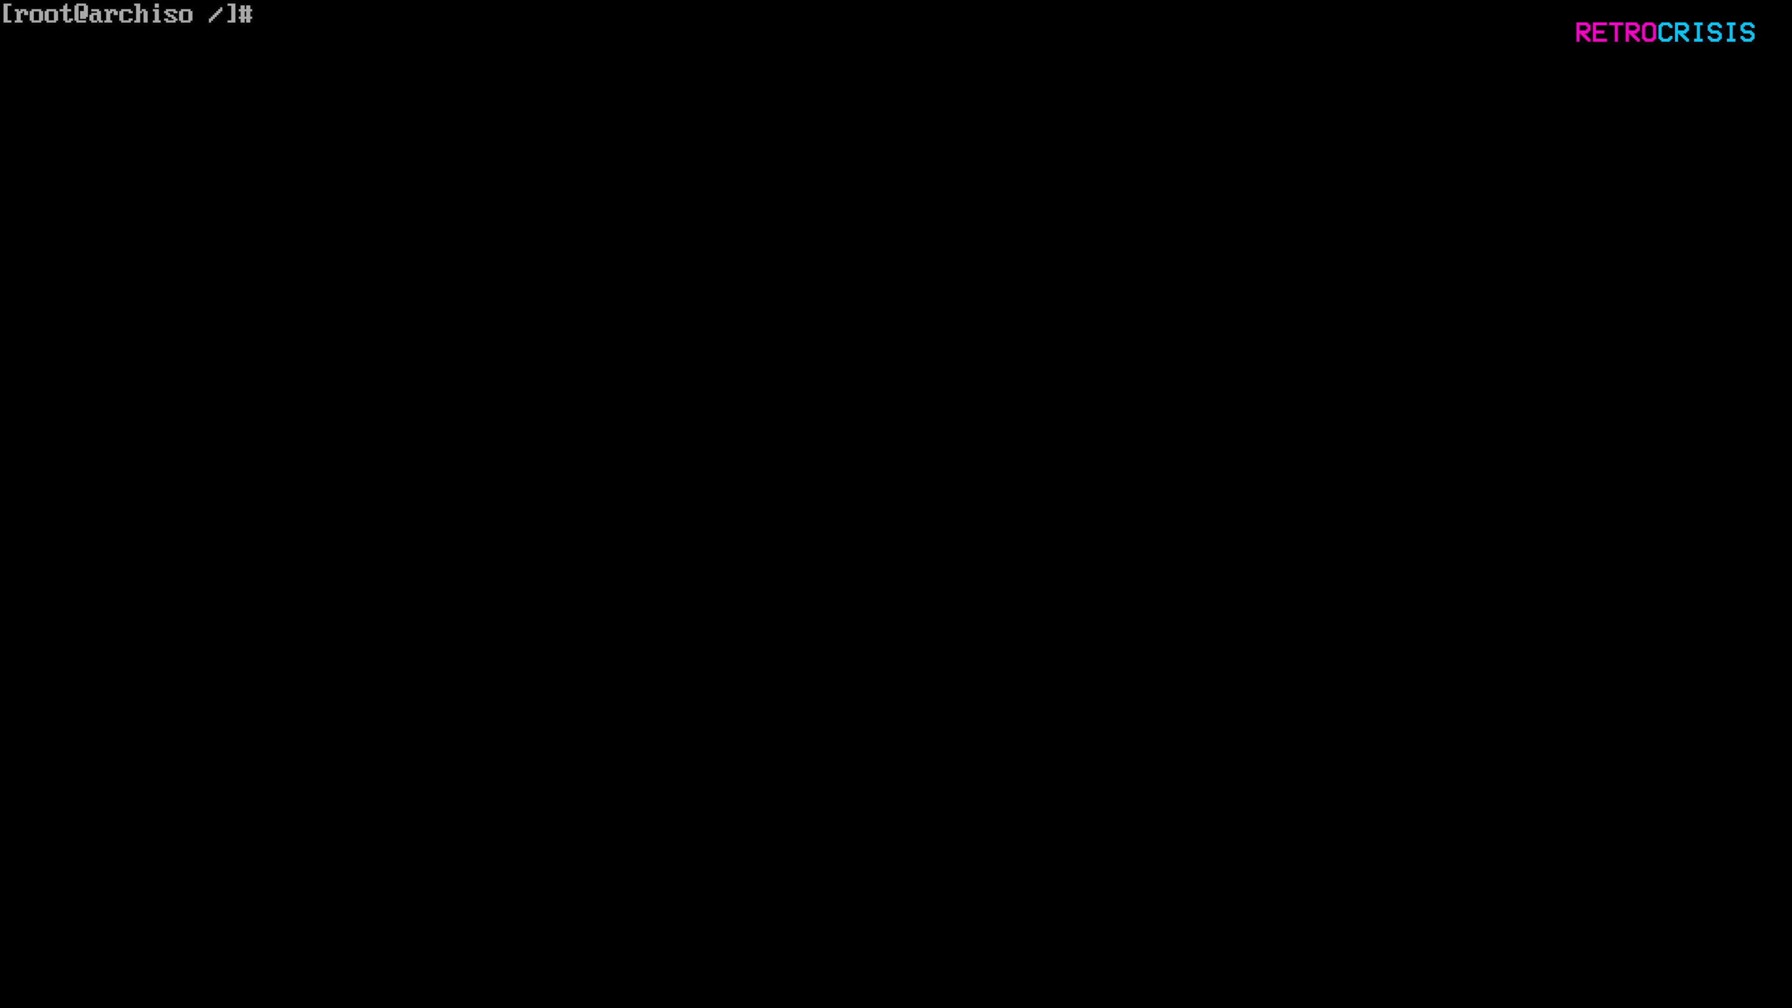
text(exit)
key(Return)
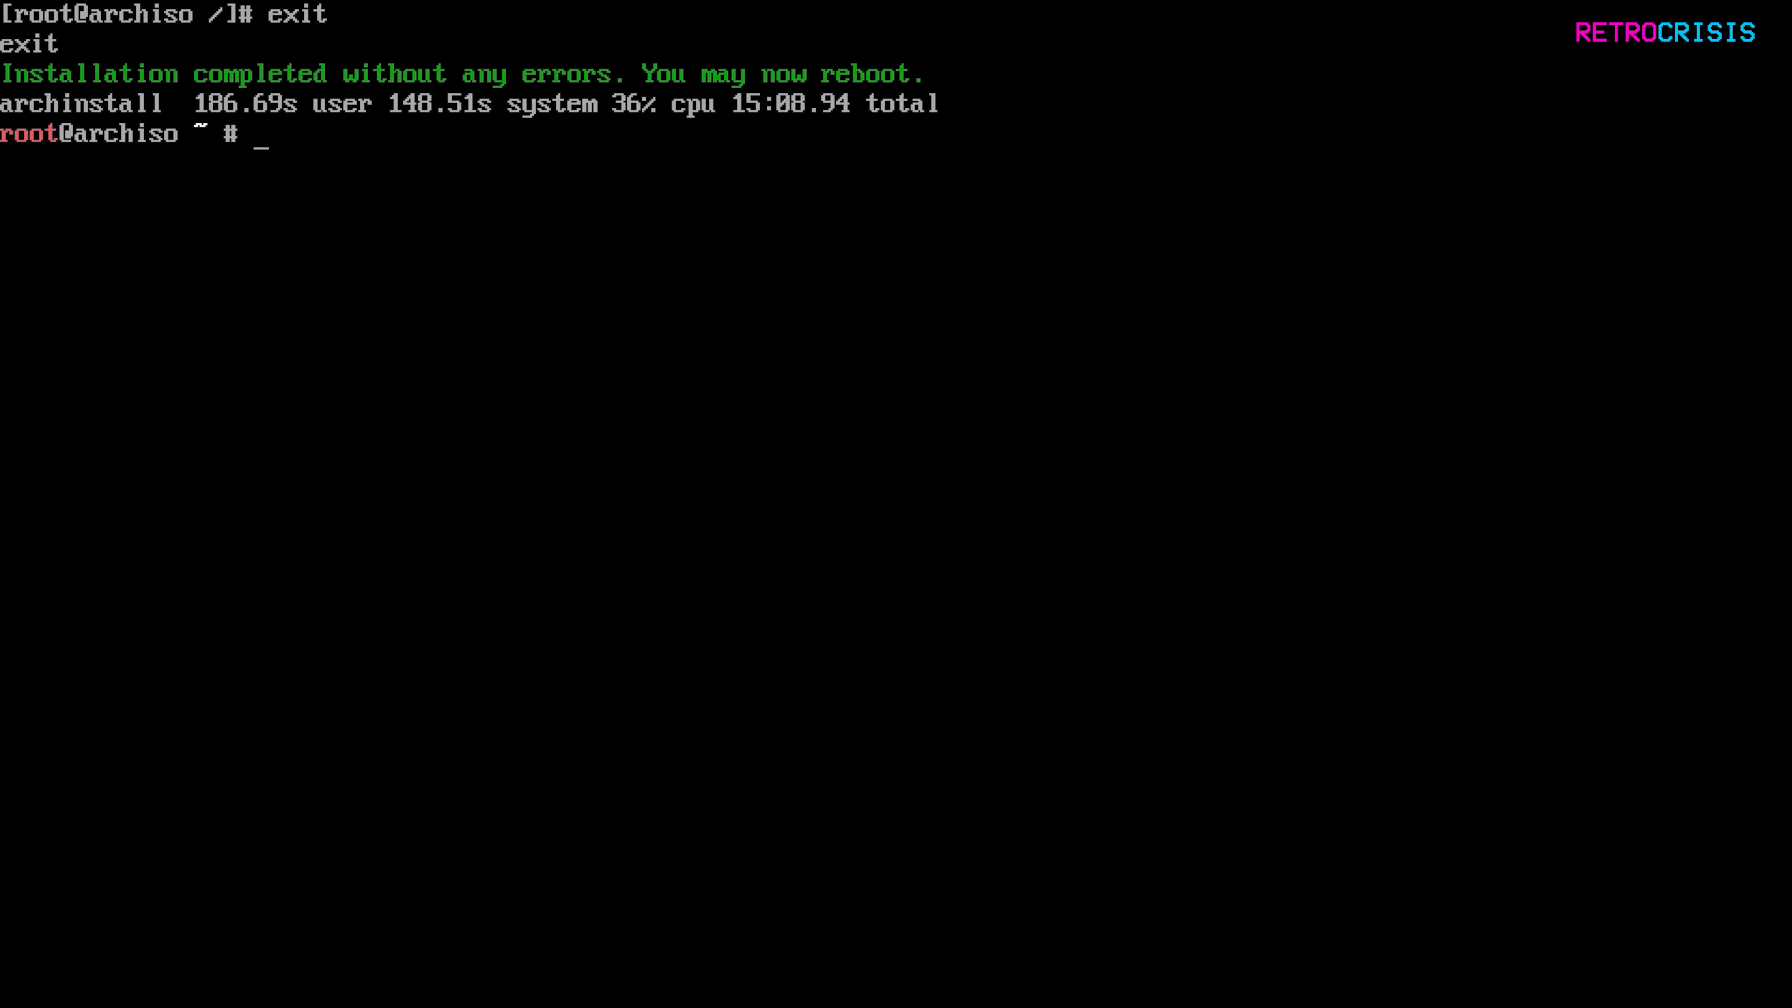
Reboot the machine and log in to the Plasma (Wayland) session with the account password.
text(reboot)
key(Return)
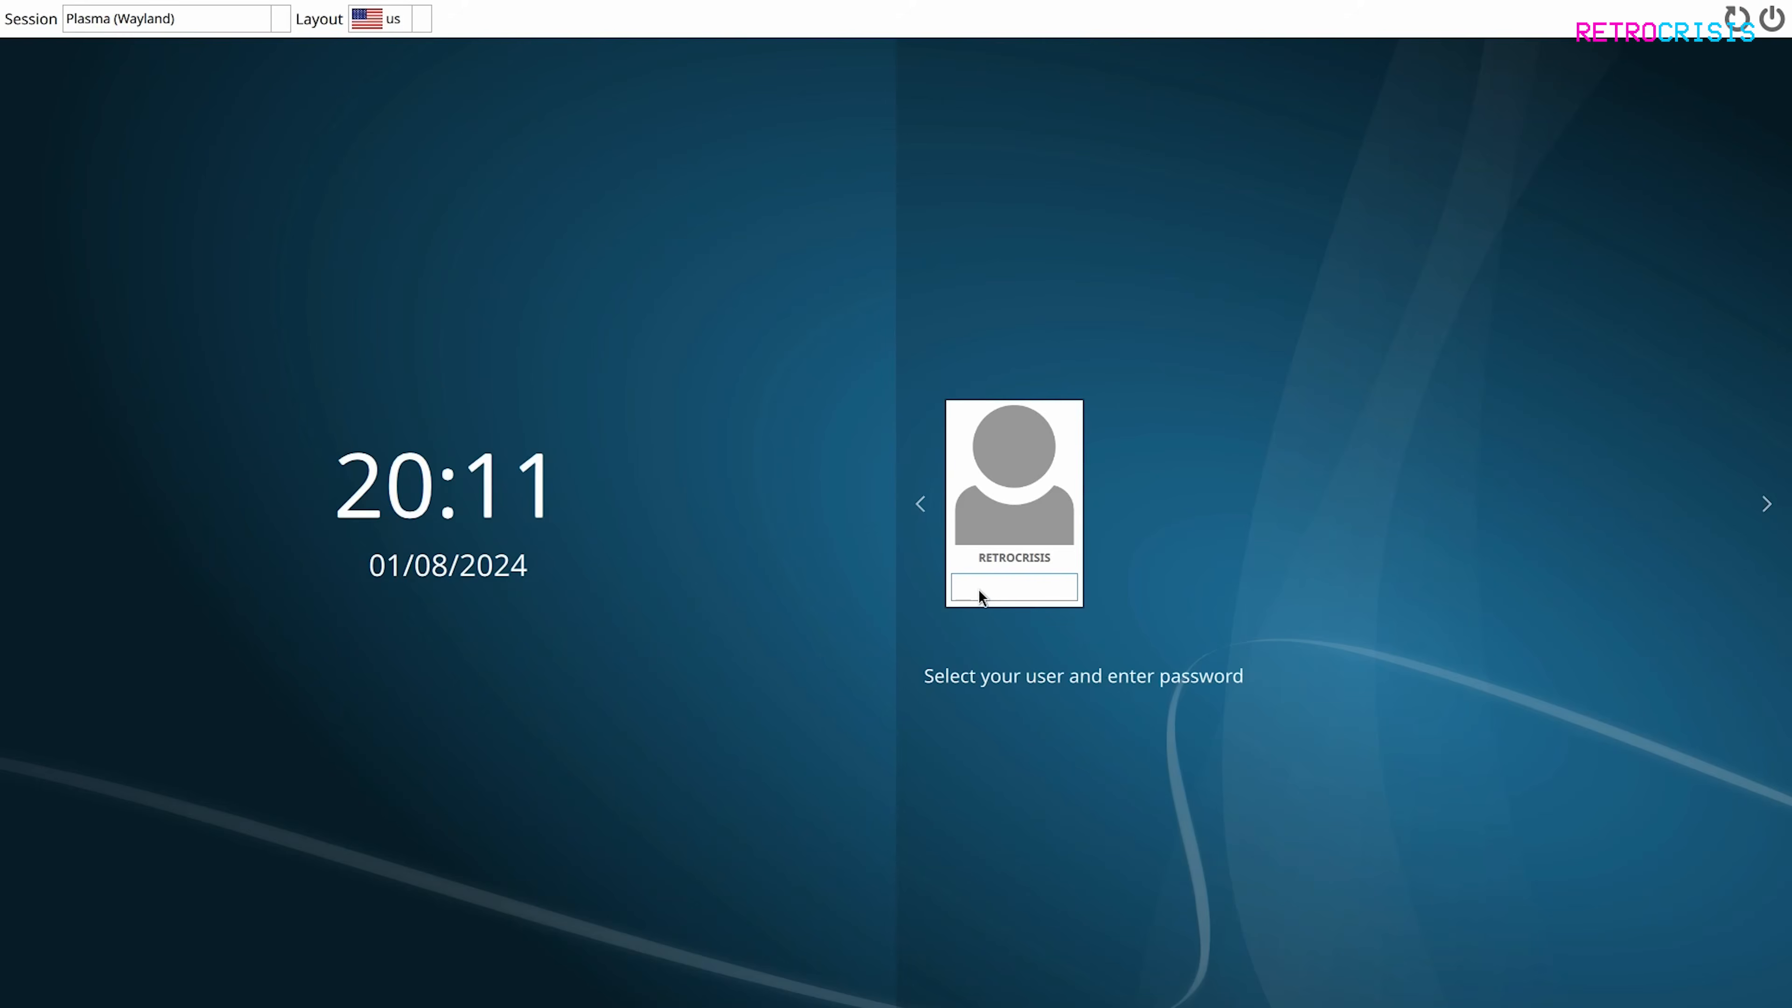
text(•••••••)
key(Return)
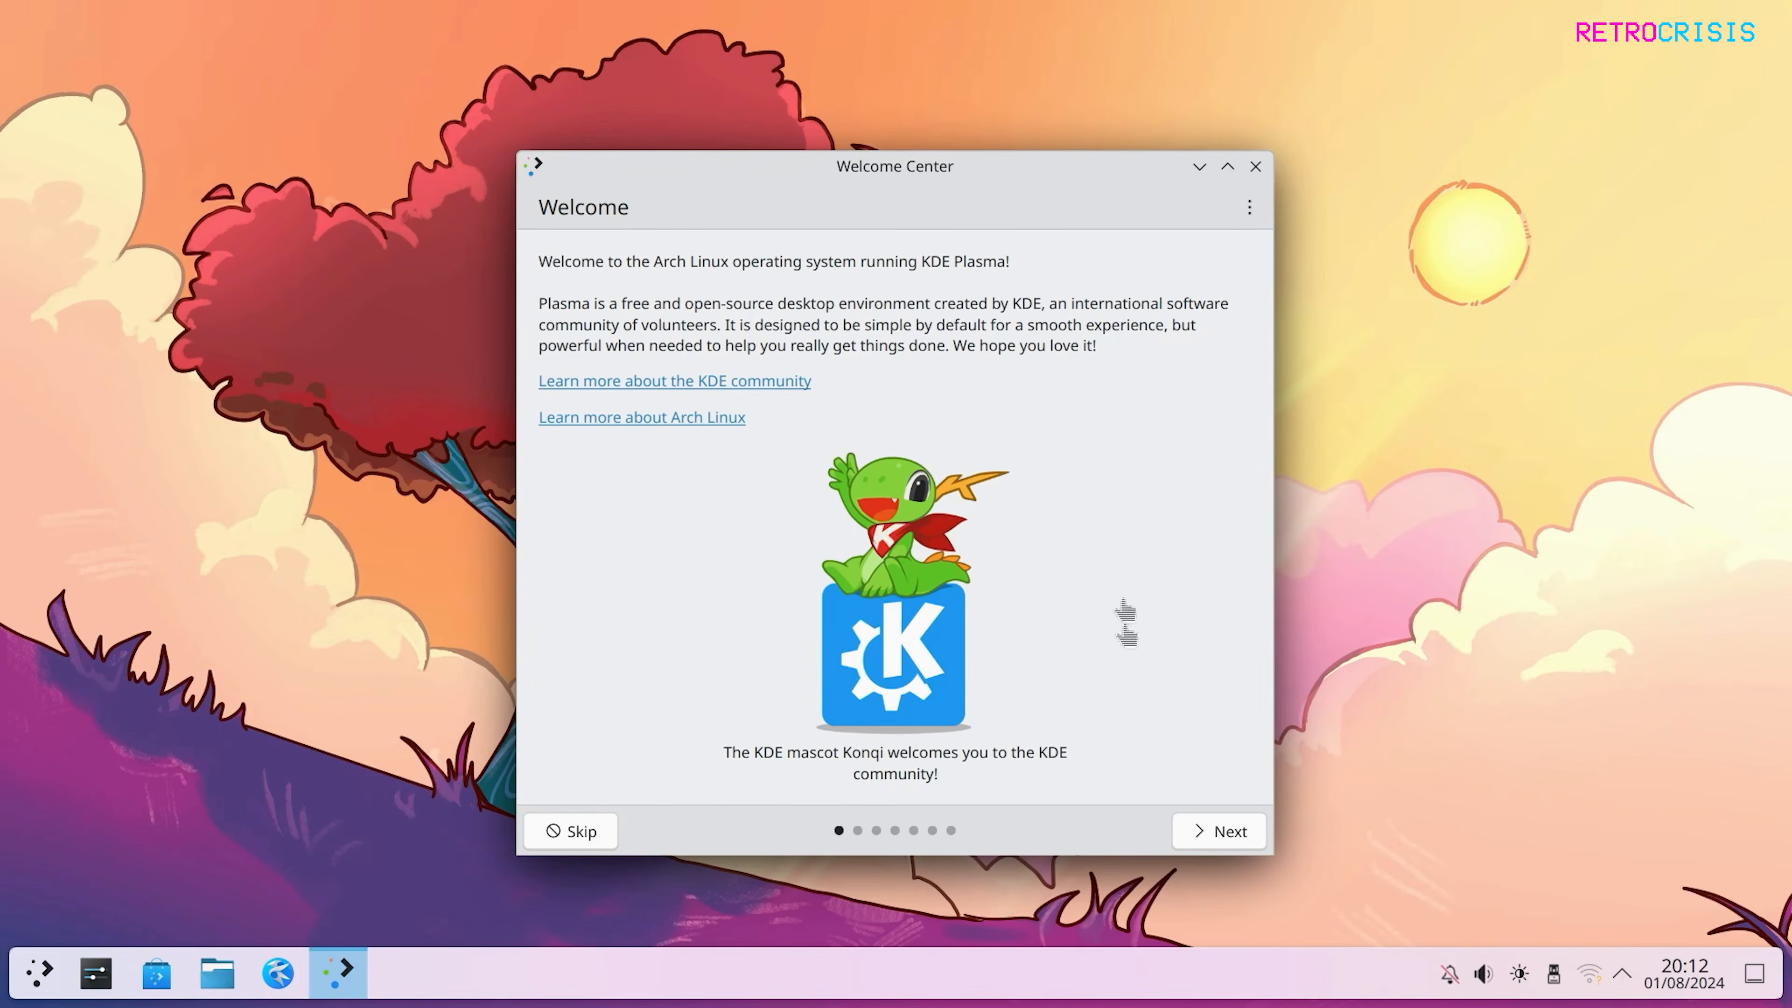
Advance through the Welcome Center introduction to its final Enjoy It! page.
click(1222, 851)
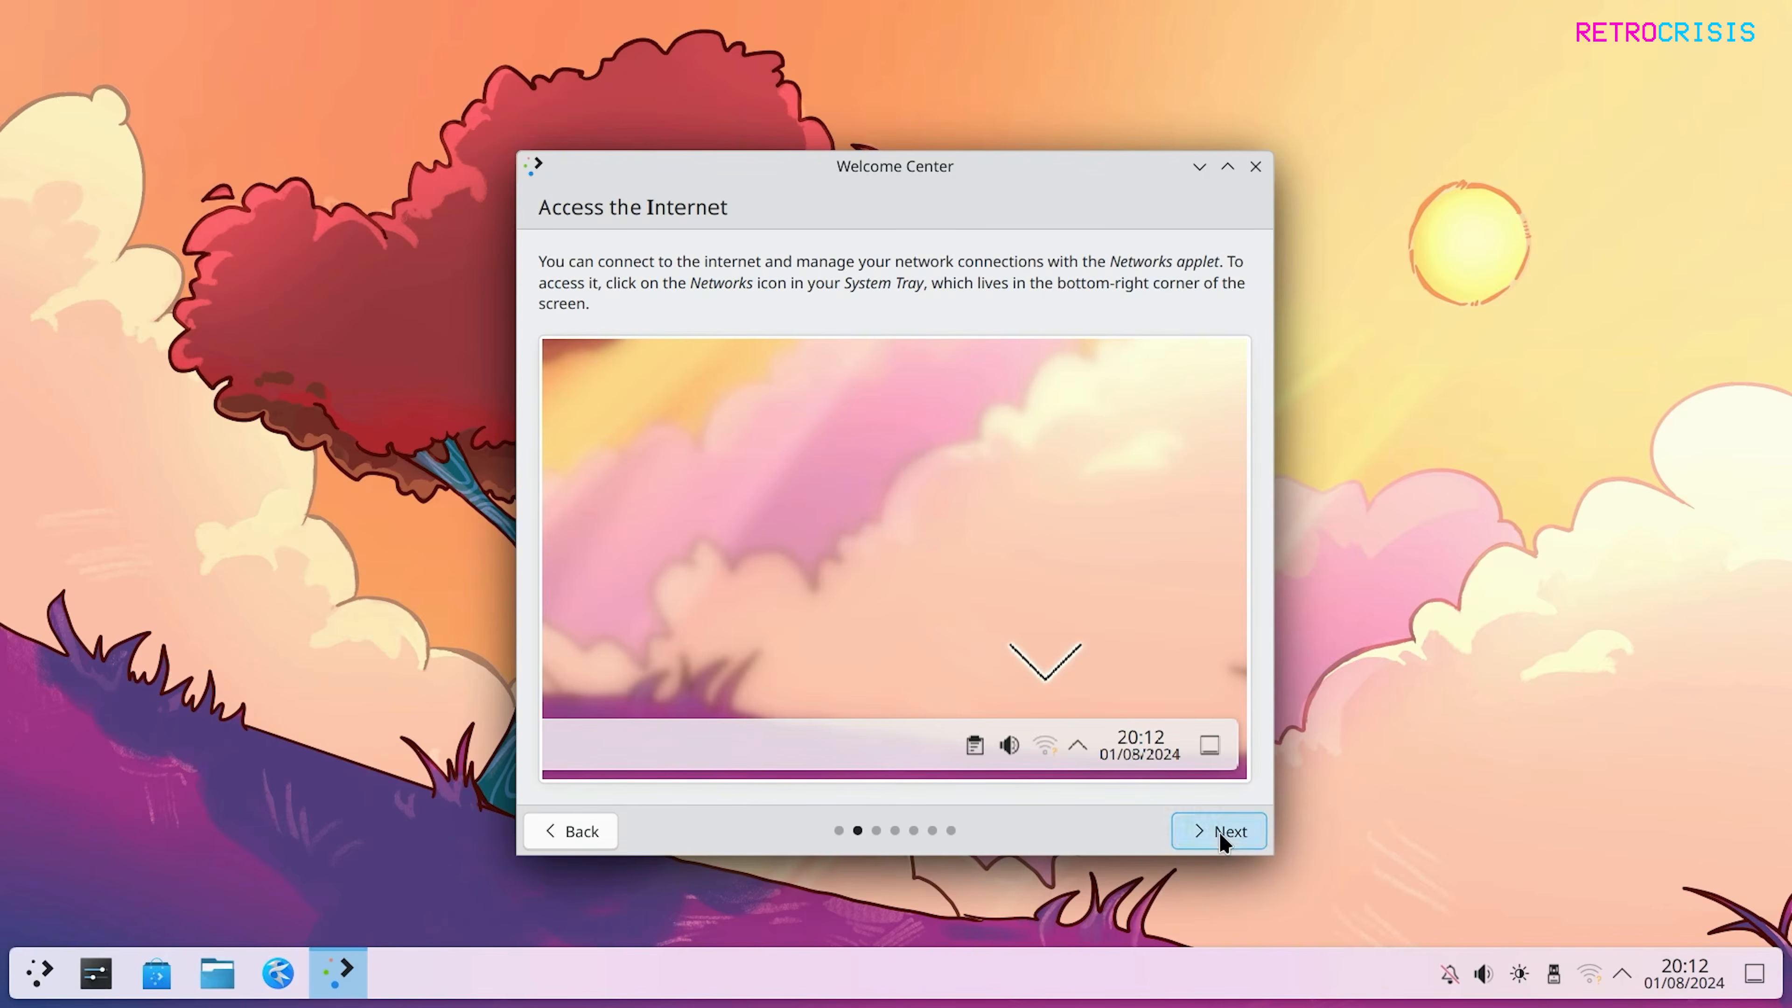
click(1219, 832)
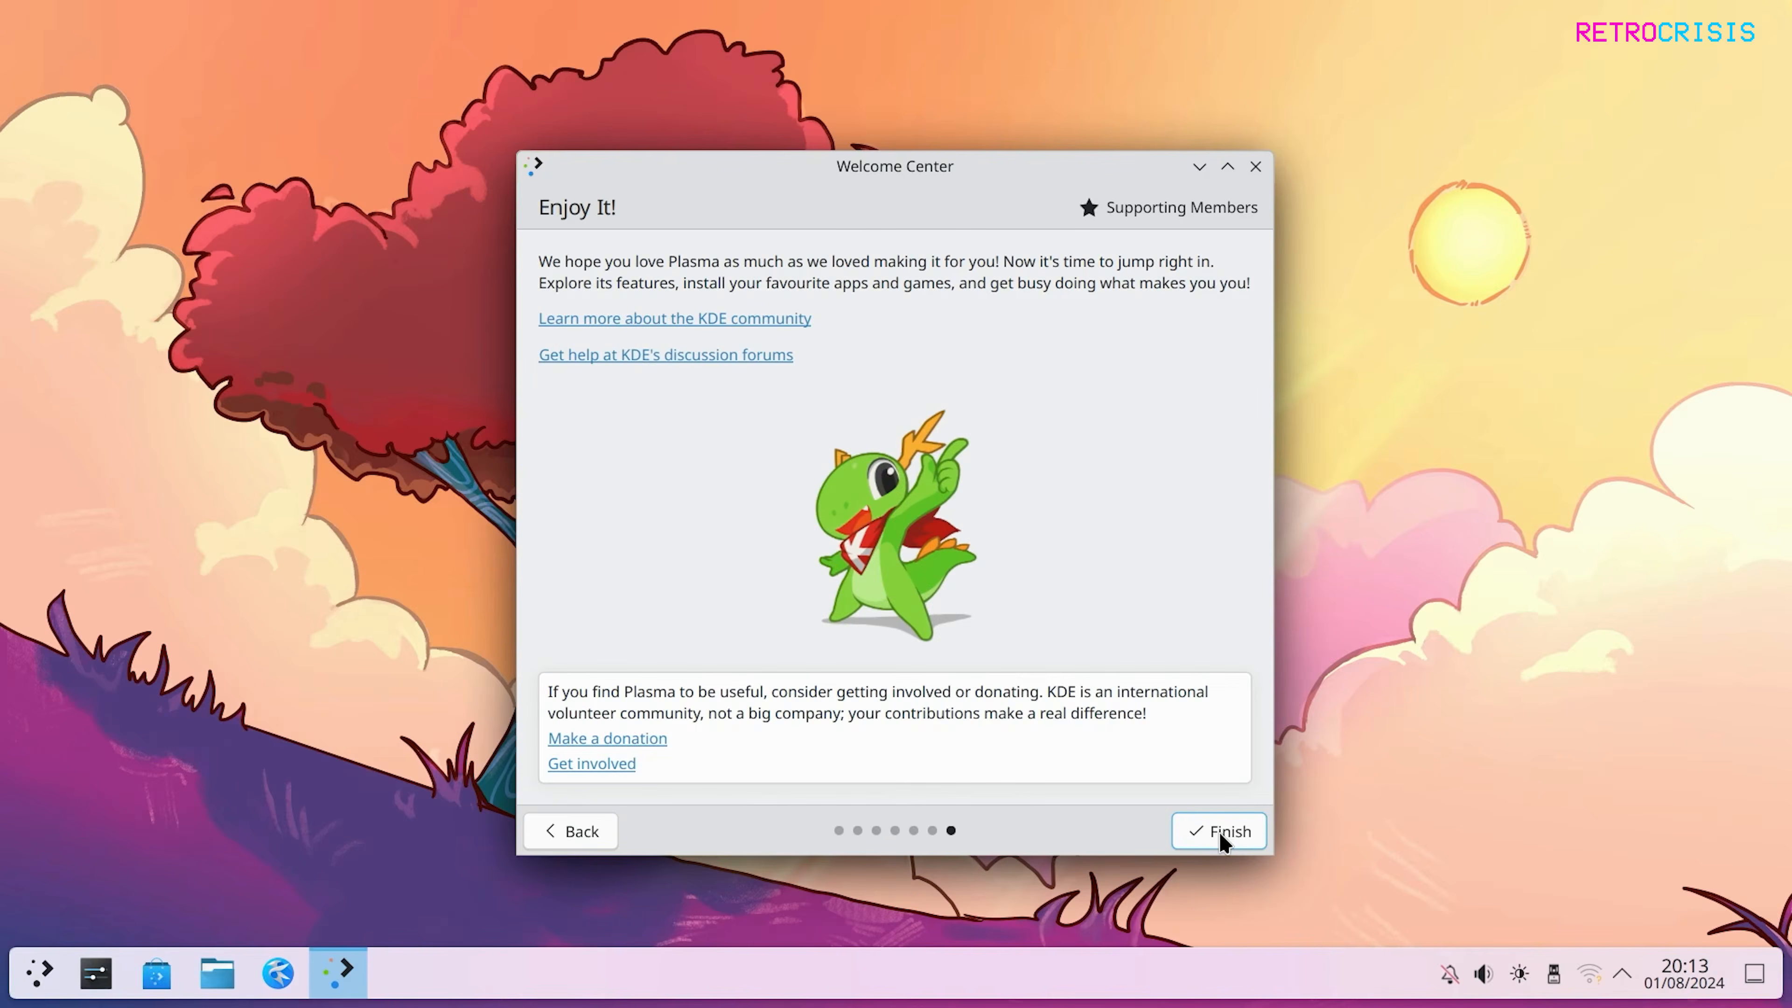